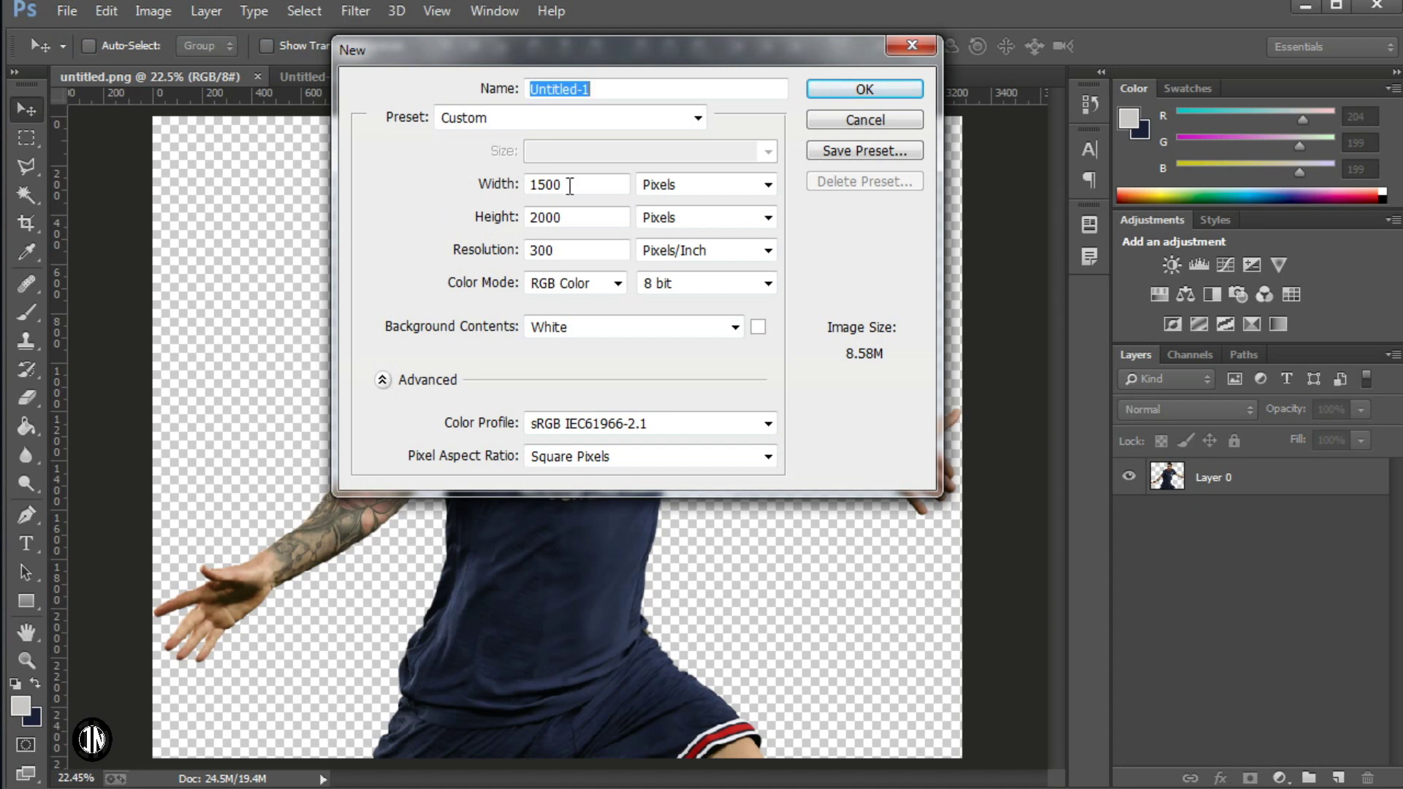
- Create a white 1500 × 2000 px, 300 ppi RGB document named "messi poster" and unlock its background layer
{"action": "type", "text": "messi poster"}
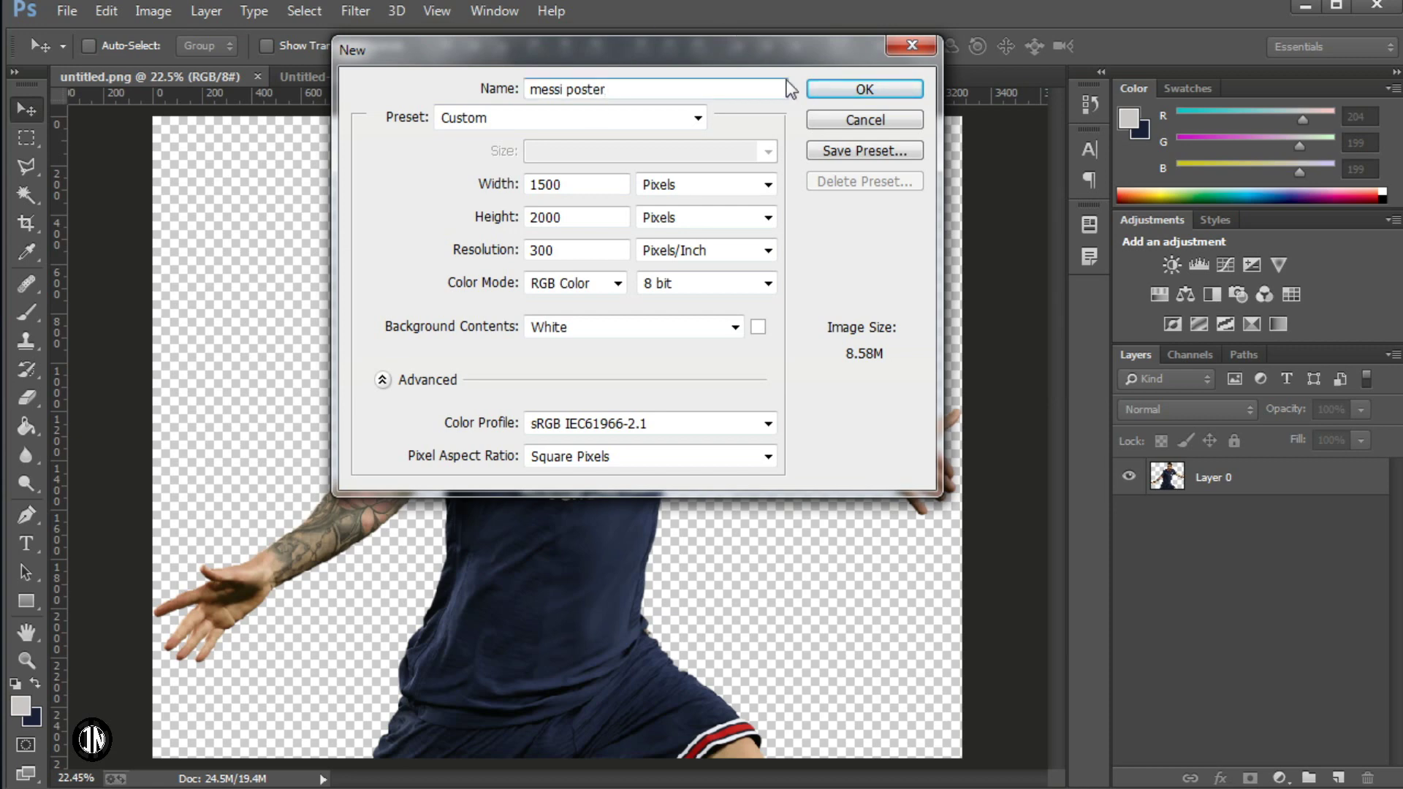
{"action": "left_click", "coordinate": [826, 89]}
{"action": "left_click_drag", "start_coordinate": [367, 105], "coordinate": [883, 80]}
{"action": "left_click", "coordinate": [1364, 480]}
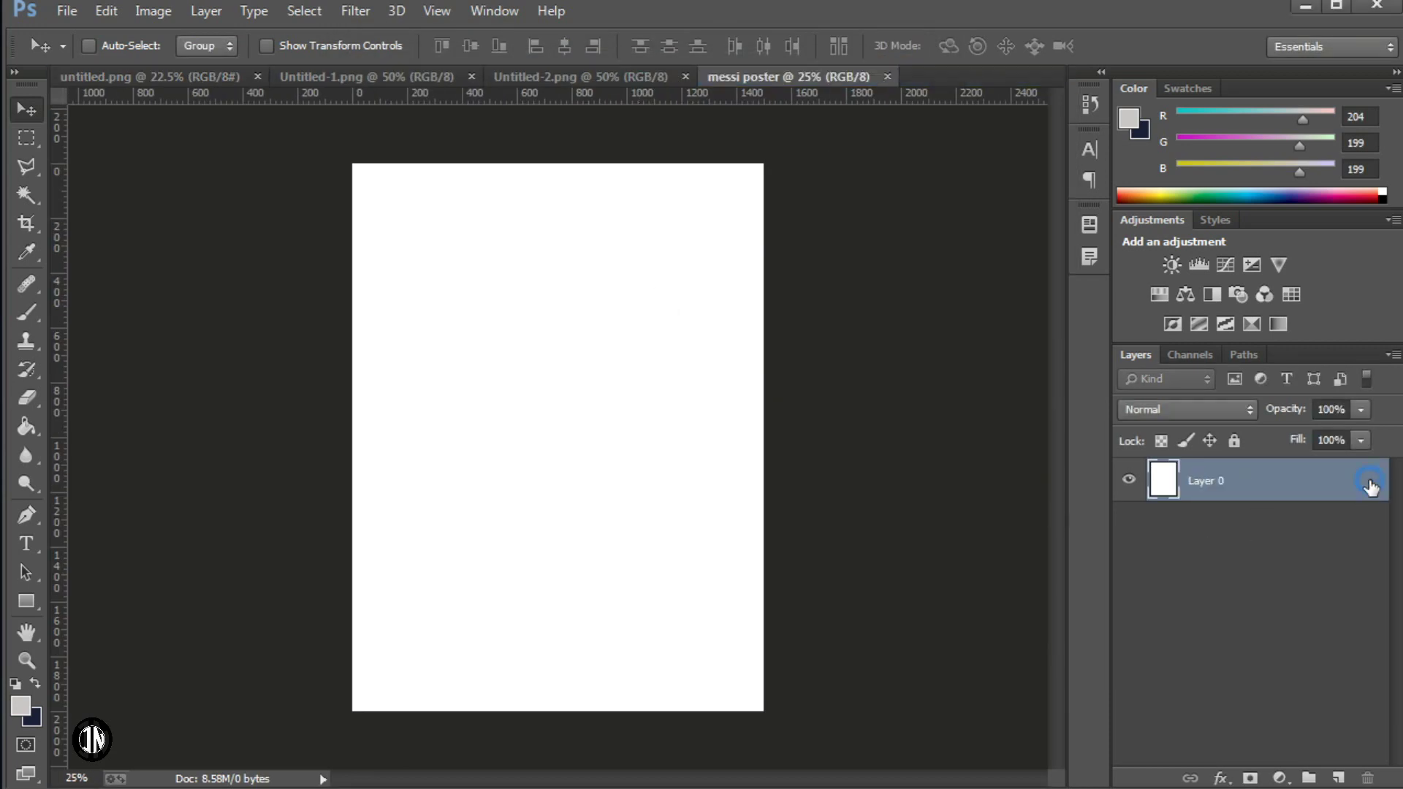
{"action": "left_click", "coordinate": [1335, 556]}
- Draw a light grey rectangle about 761 × 2059 px covering the left part of the canvas at full height
{"action": "left_click", "coordinate": [26, 660]}
{"action": "right_click", "coordinate": [577, 454]}
{"action": "left_click", "coordinate": [589, 464]}
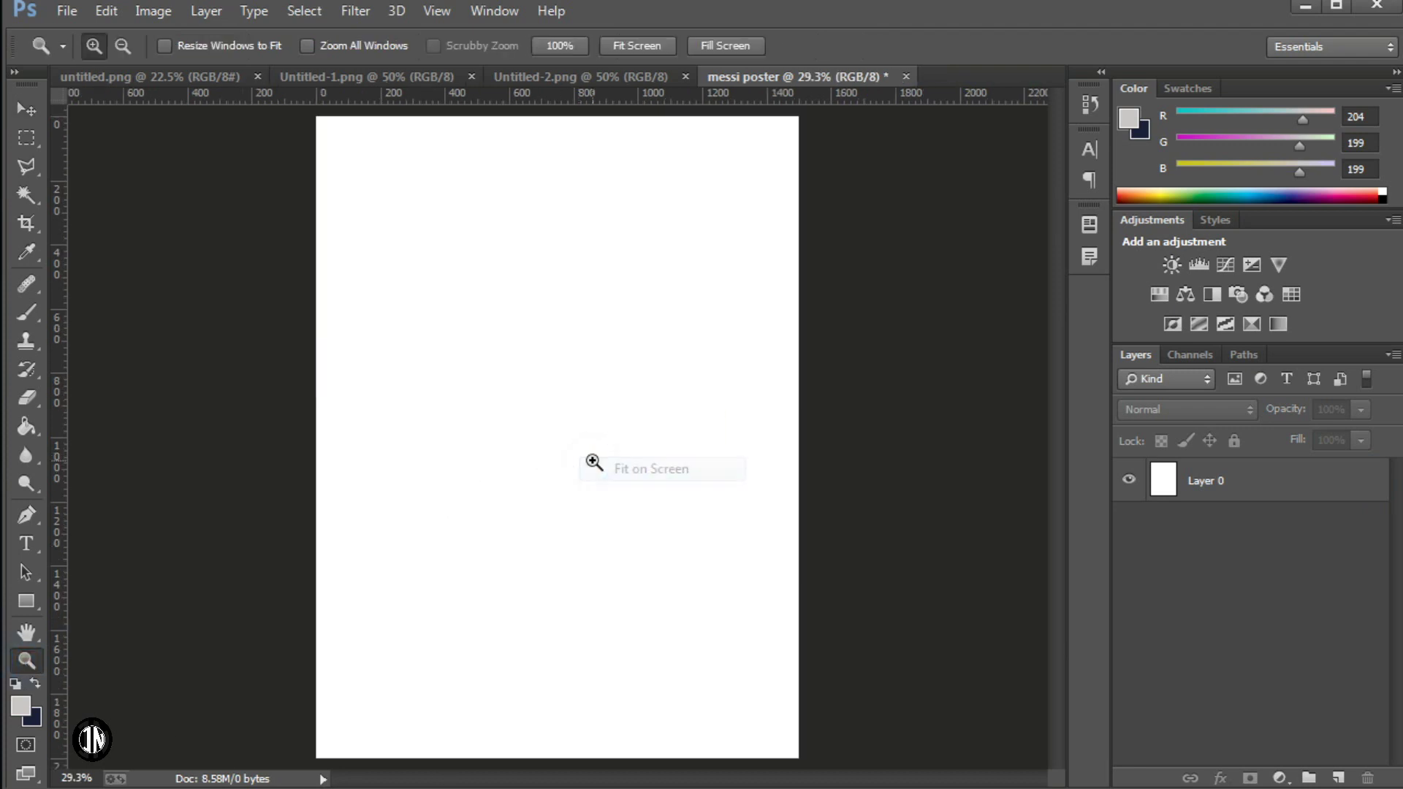
{"action": "left_click", "coordinate": [26, 601]}
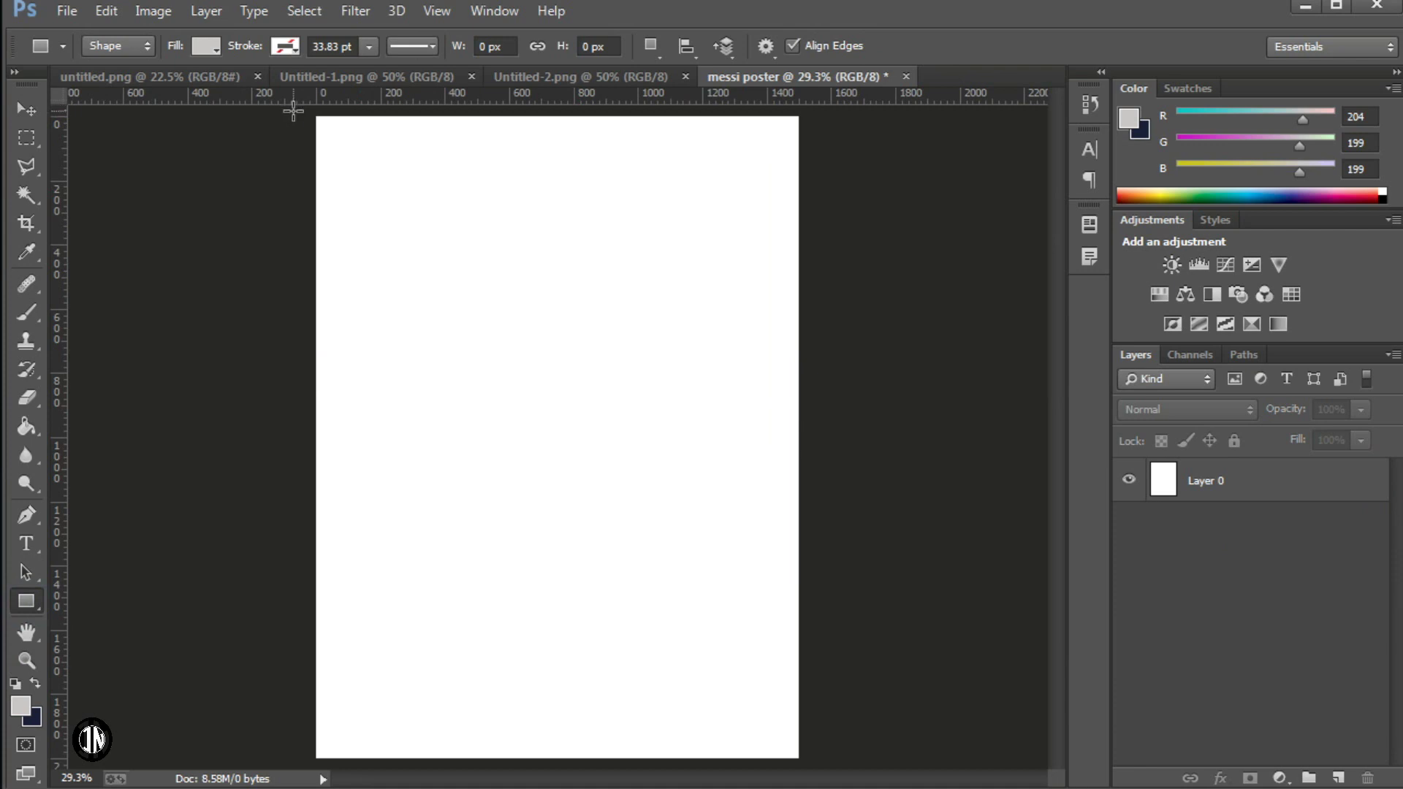
{"action": "left_click_drag", "start_coordinate": [293, 110], "coordinate": [538, 769]}
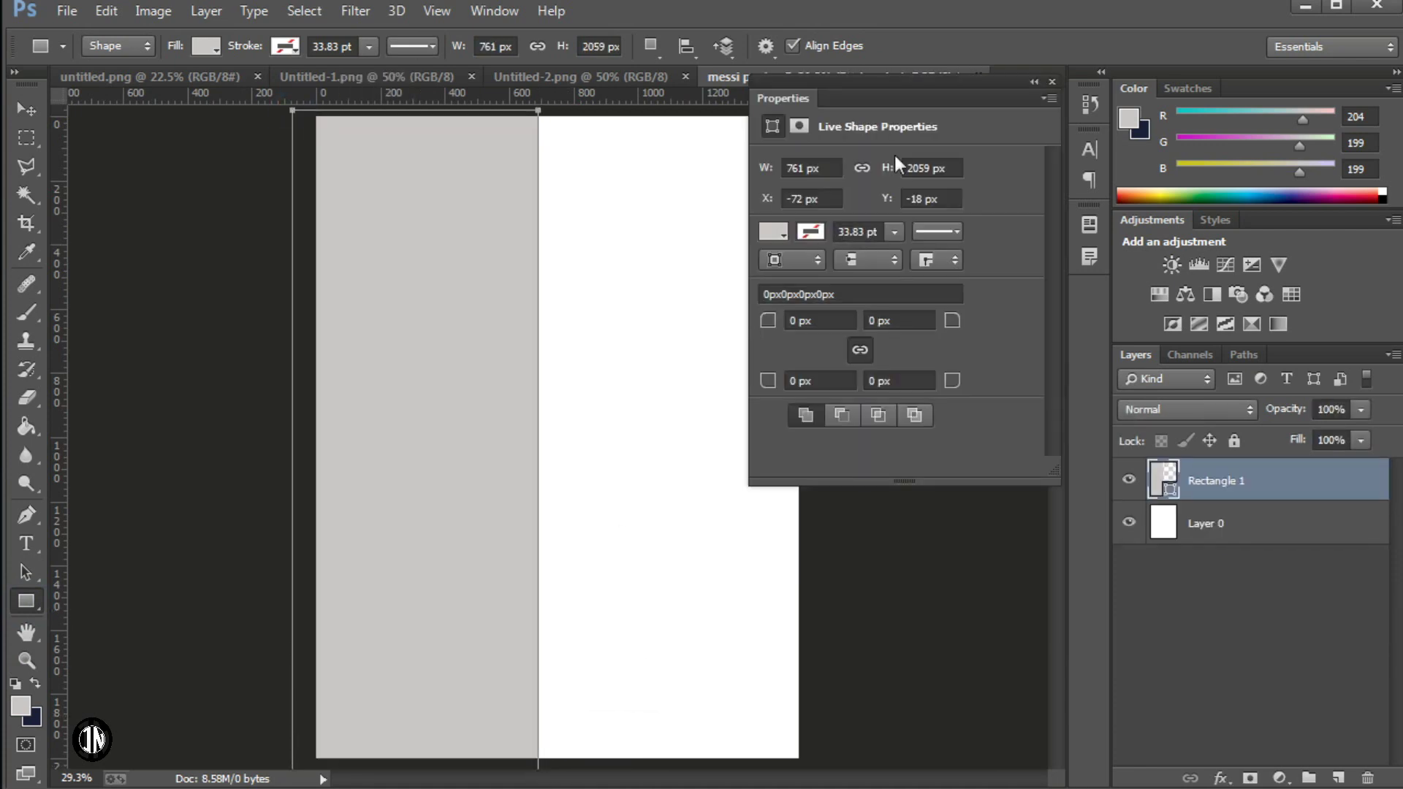
{"action": "left_click", "coordinate": [1053, 83]}
{"action": "left_click", "coordinate": [1269, 620]}
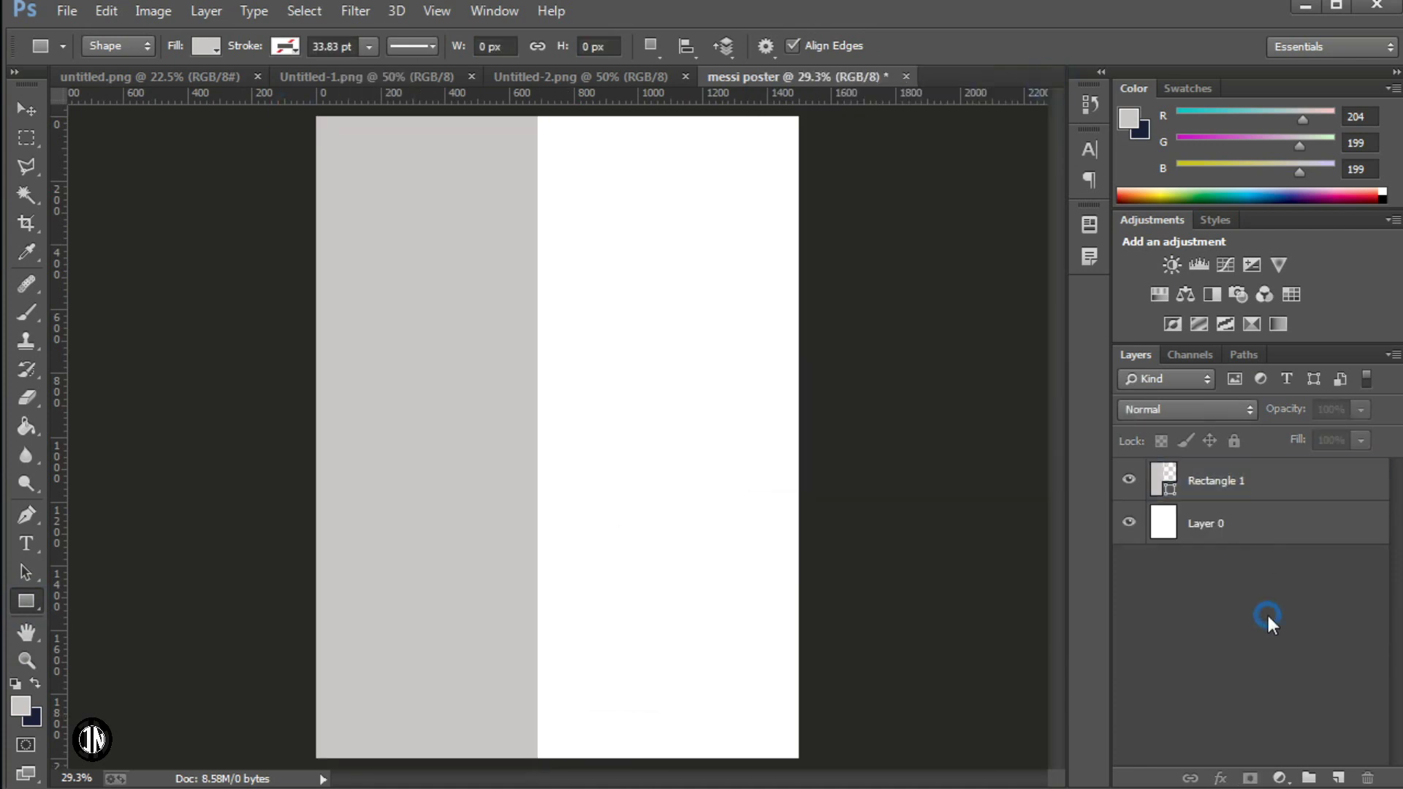
- Swap the foreground and background colours and draw a navy rectangle about 973 × 2045 px over the remaining right part of the canvas
{"action": "left_click", "coordinate": [36, 684]}
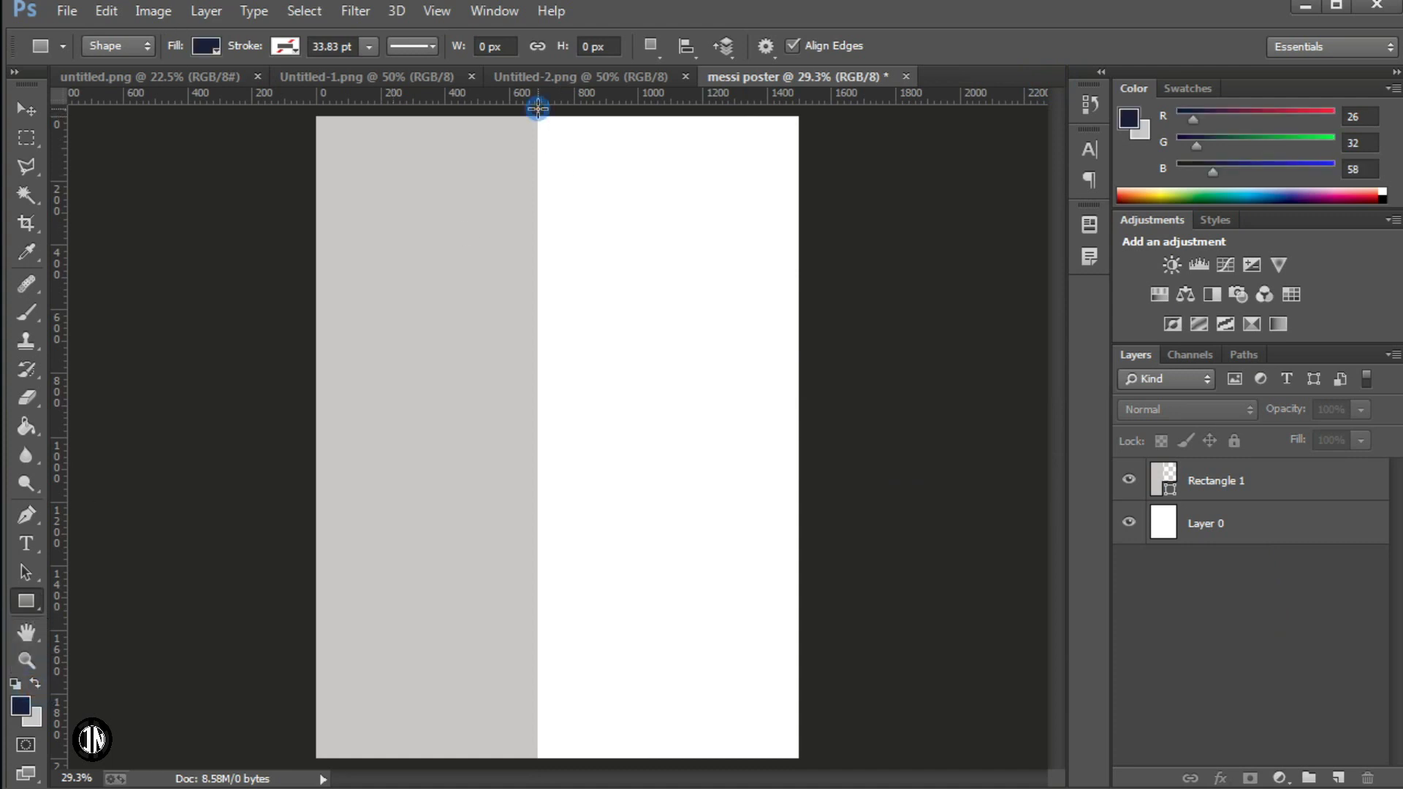
{"action": "left_click_drag", "start_coordinate": [538, 108], "coordinate": [845, 759]}
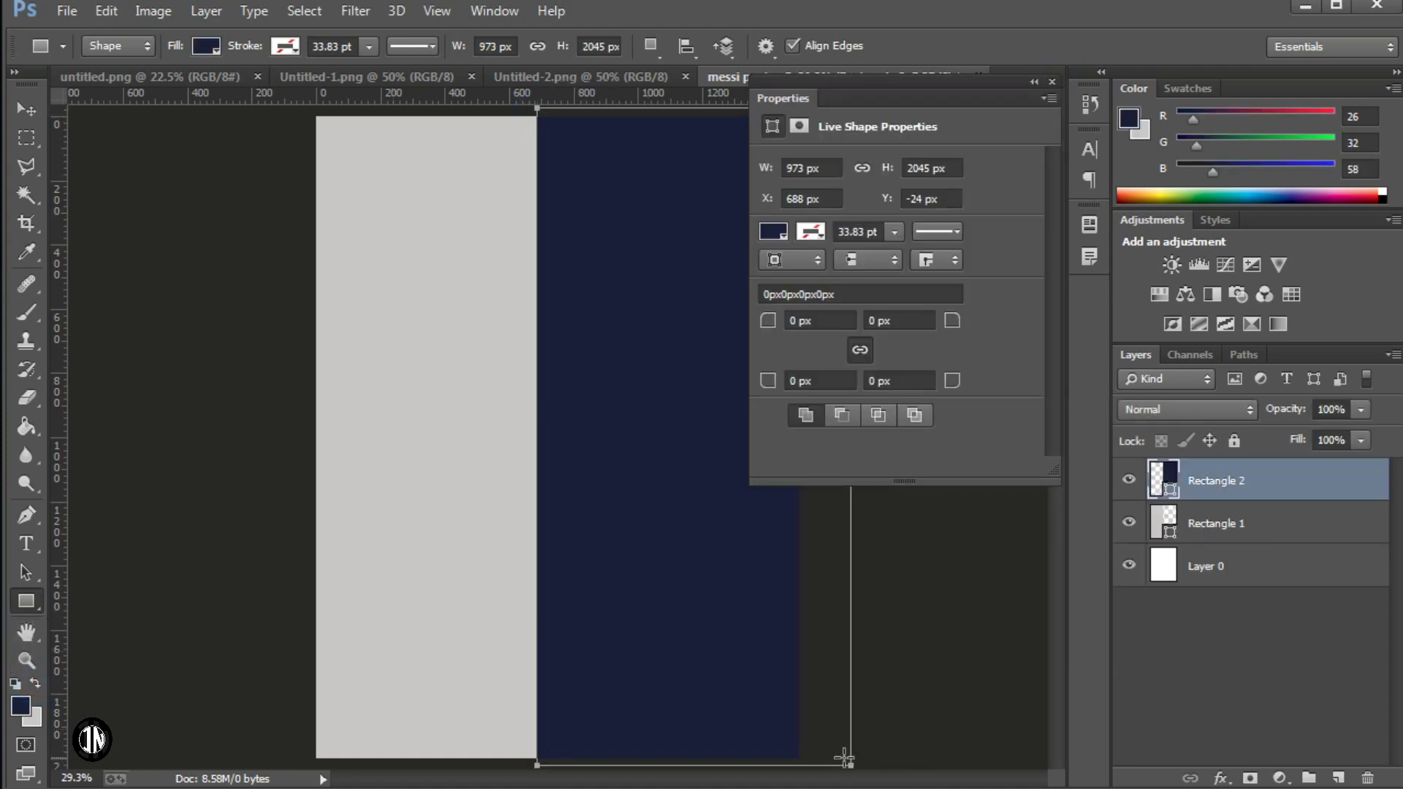
{"action": "left_click", "coordinate": [1049, 82]}
{"action": "left_click", "coordinate": [1266, 685]}
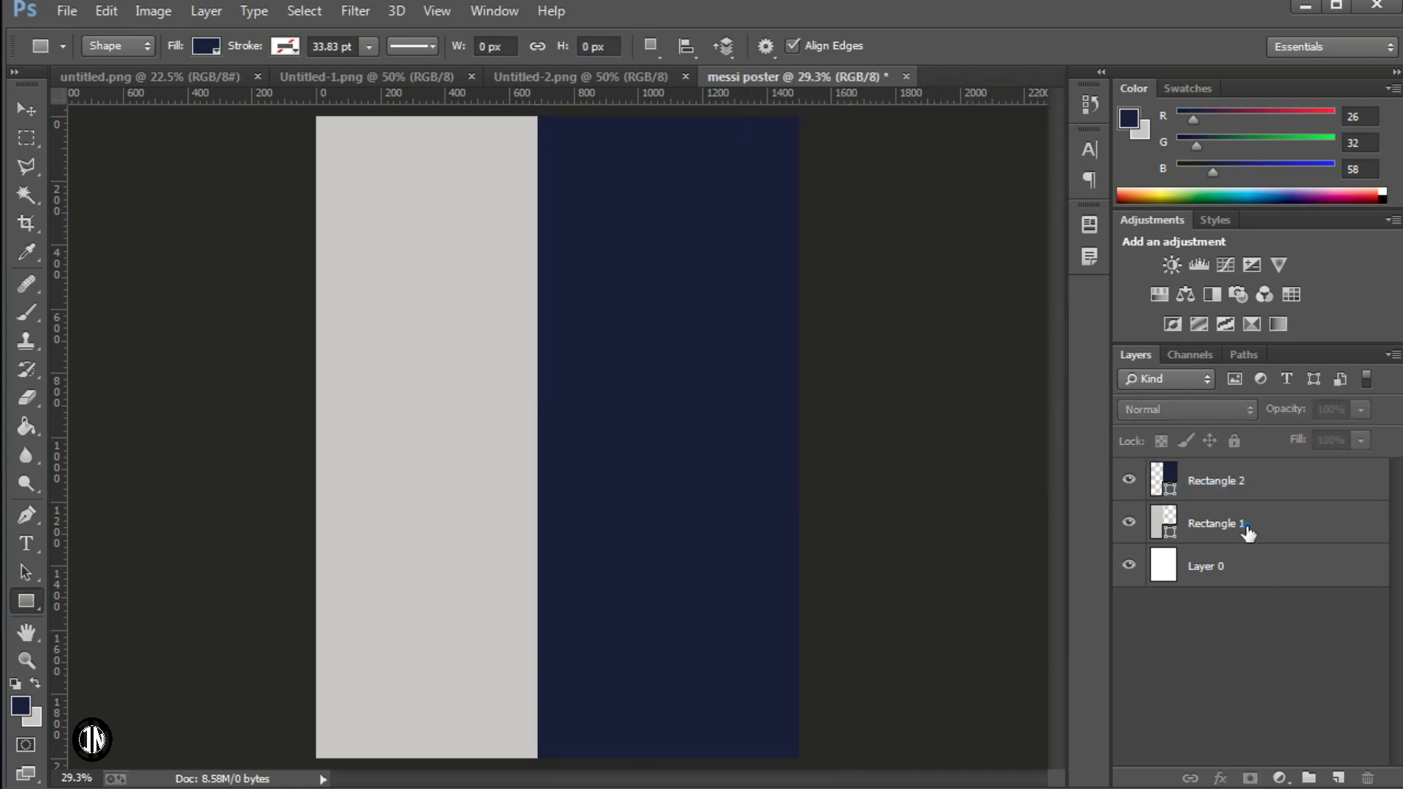
- Combine the grey and navy rectangle layers into a single smart object
{"action": "left_click", "coordinate": [1246, 532]}
{"action": "left_click", "coordinate": [1335, 492], "text": "shift"}
{"action": "right_click", "coordinate": [1336, 489]}
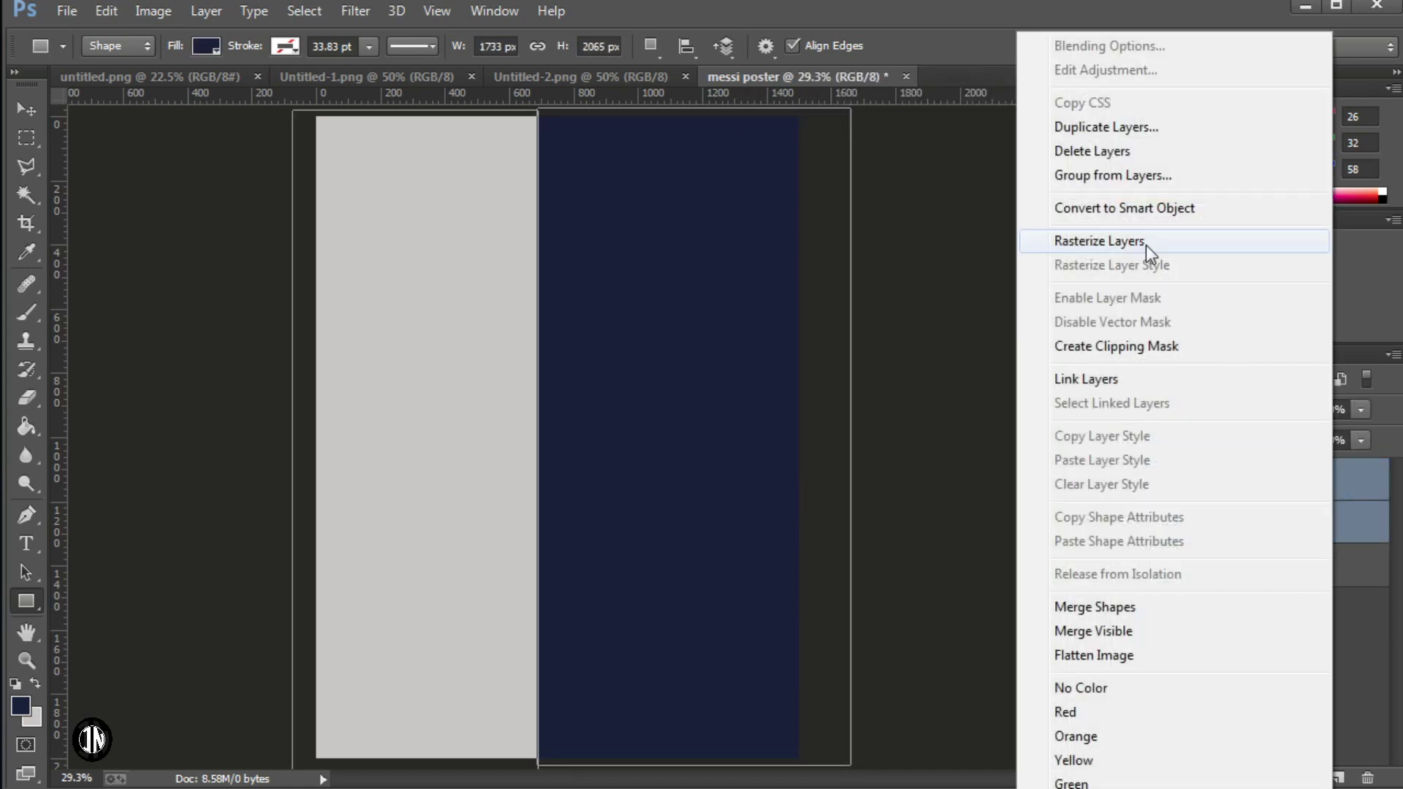
{"action": "left_click", "coordinate": [1121, 204]}
- Scale the two-colour smart object to about 121.6% and shift it so the colour split sits near the canvas centre
{"action": "left_click", "coordinate": [27, 110]}
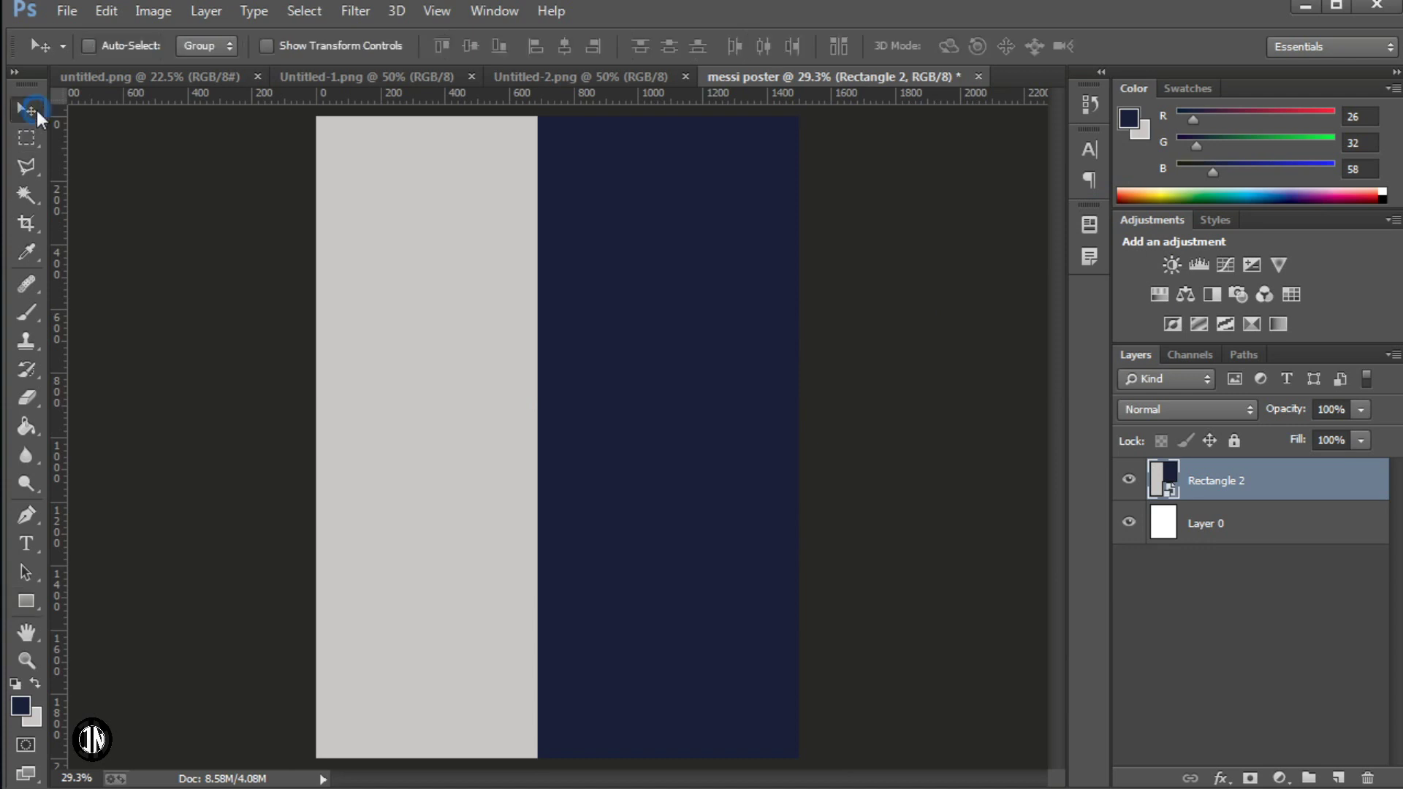
{"action": "left_click_drag", "start_coordinate": [291, 106], "coordinate": [172, 6]}
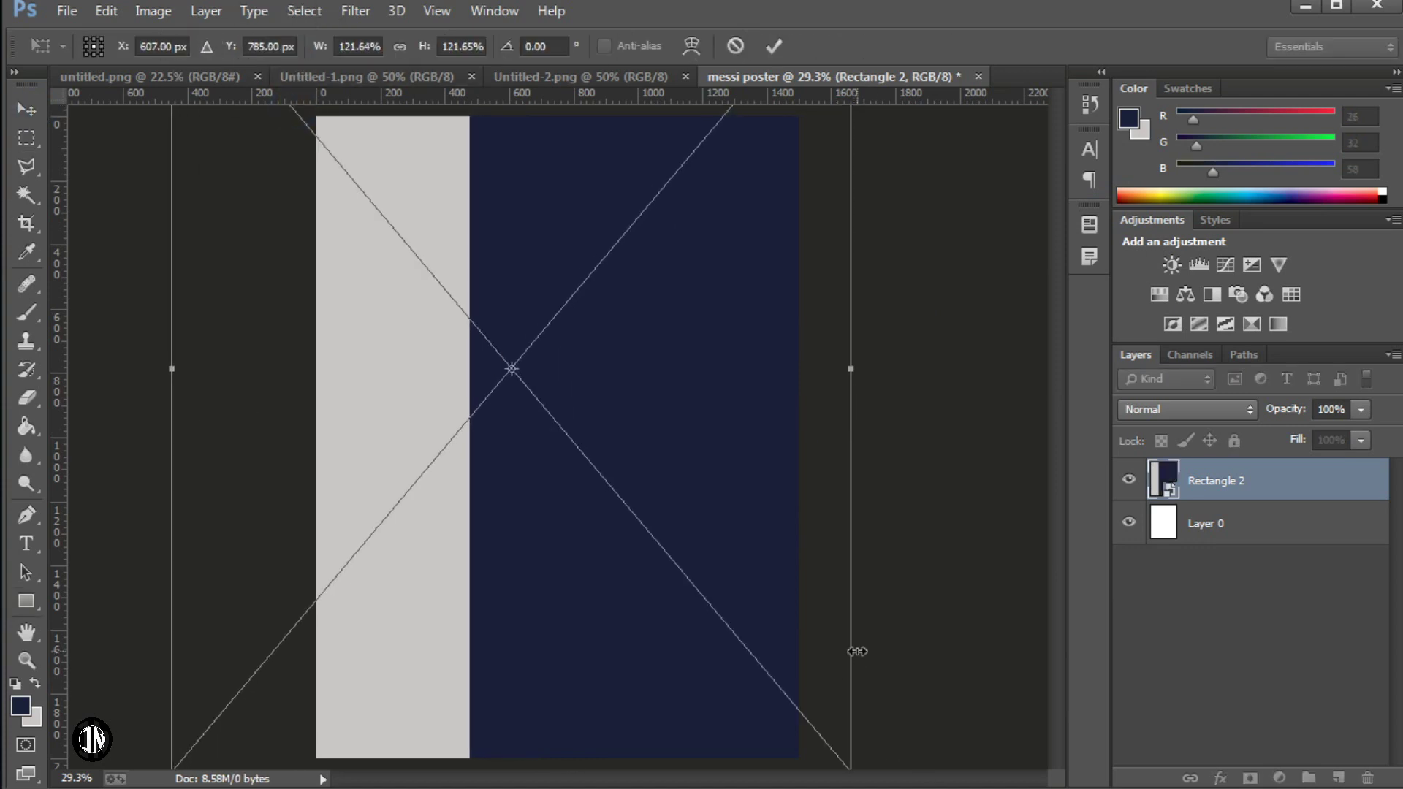
{"action": "left_click_drag", "start_coordinate": [665, 501], "coordinate": [719, 502]}
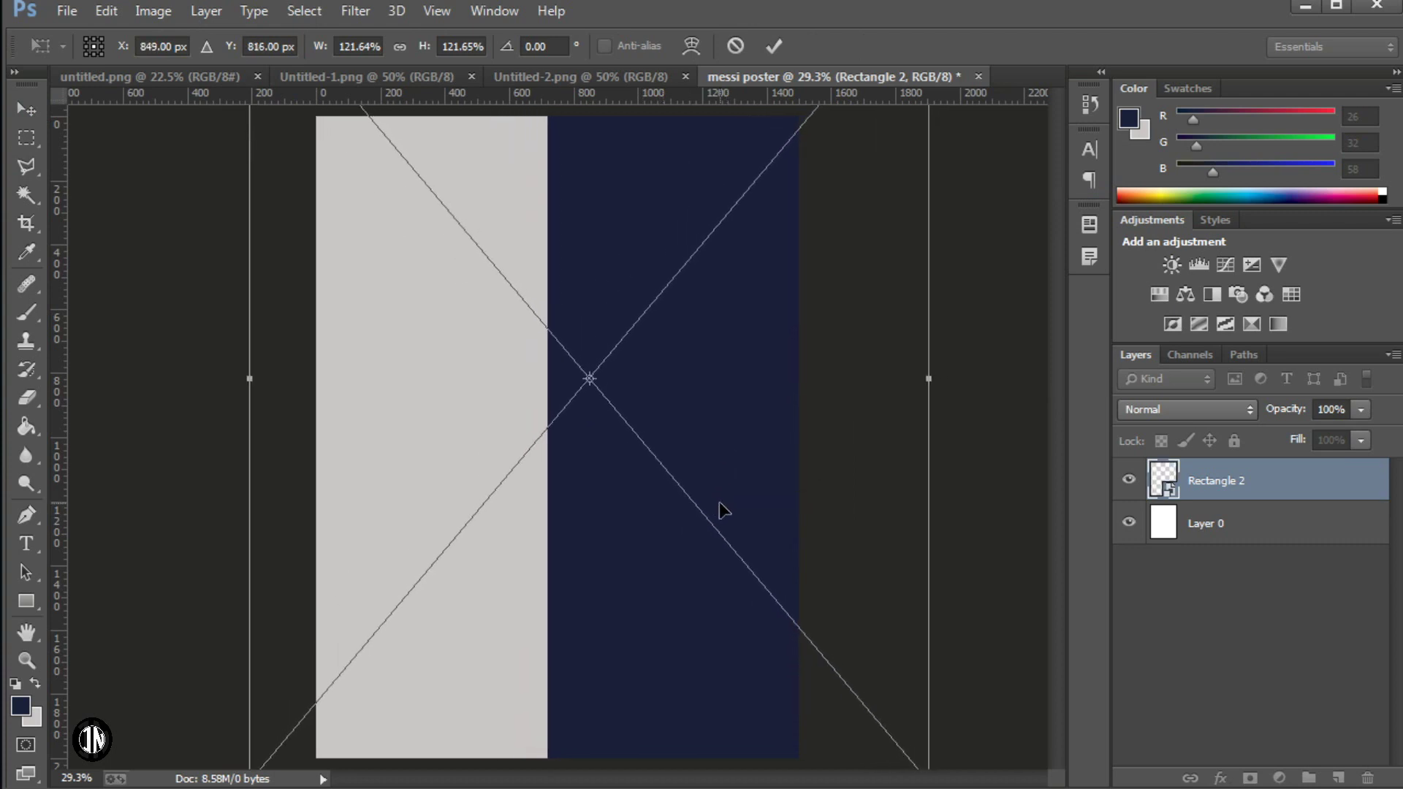
{"action": "left_click", "coordinate": [774, 46]}
{"action": "left_click", "coordinate": [344, 47]}
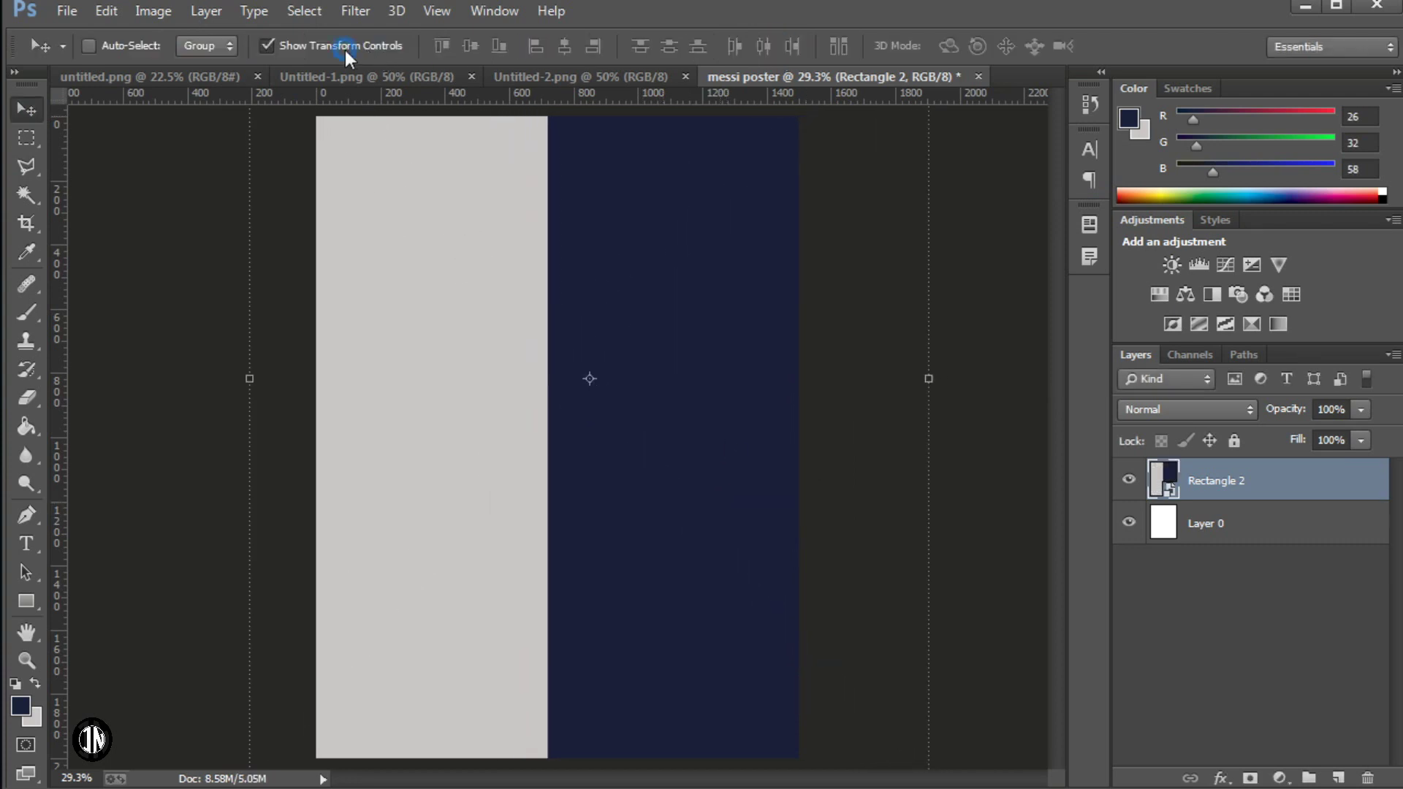
- Add a new layer and make a cloud-shaped selection by rendering Clouds in Quick Mask mode
{"action": "left_click", "coordinate": [1312, 610]}
{"action": "left_click", "coordinate": [1338, 778]}
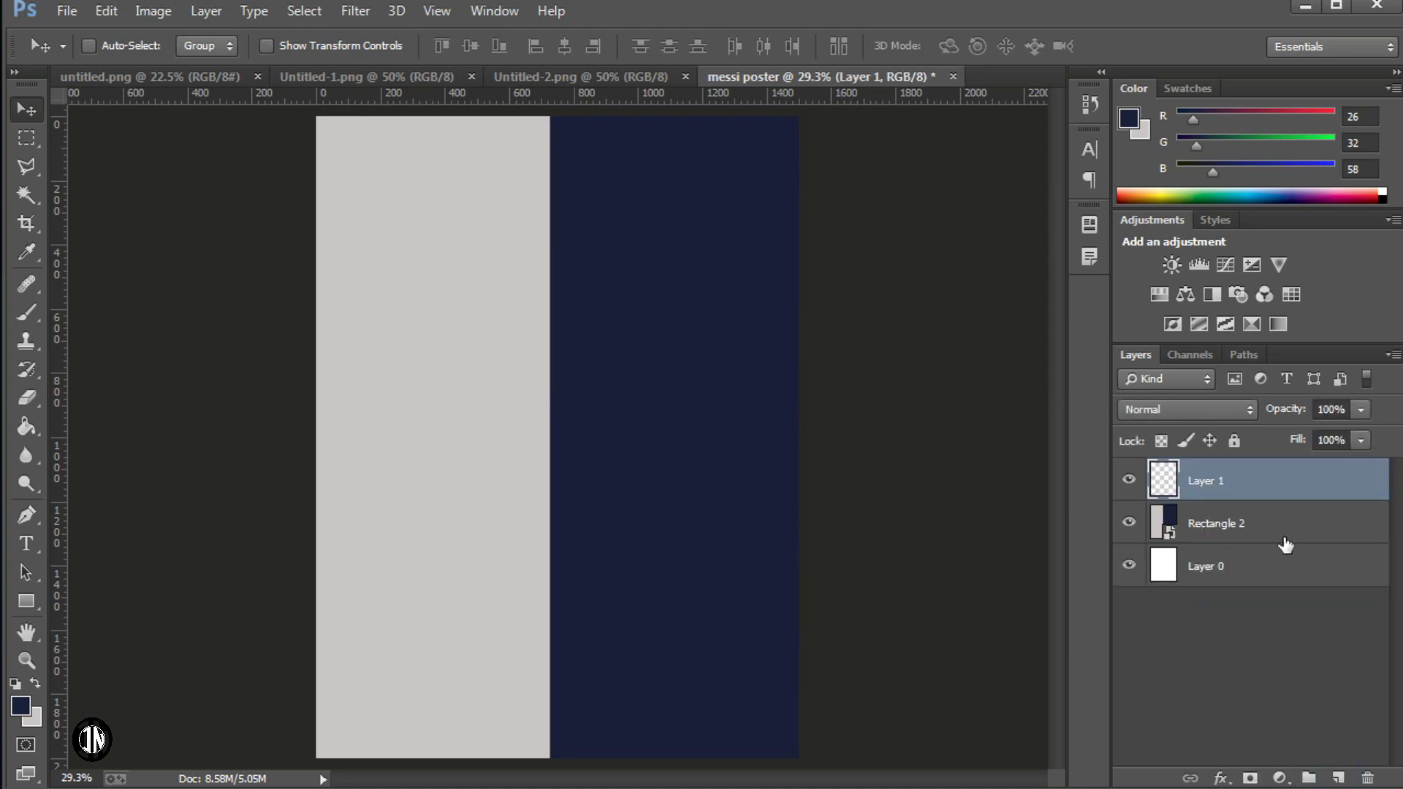
{"action": "left_click", "coordinate": [27, 745]}
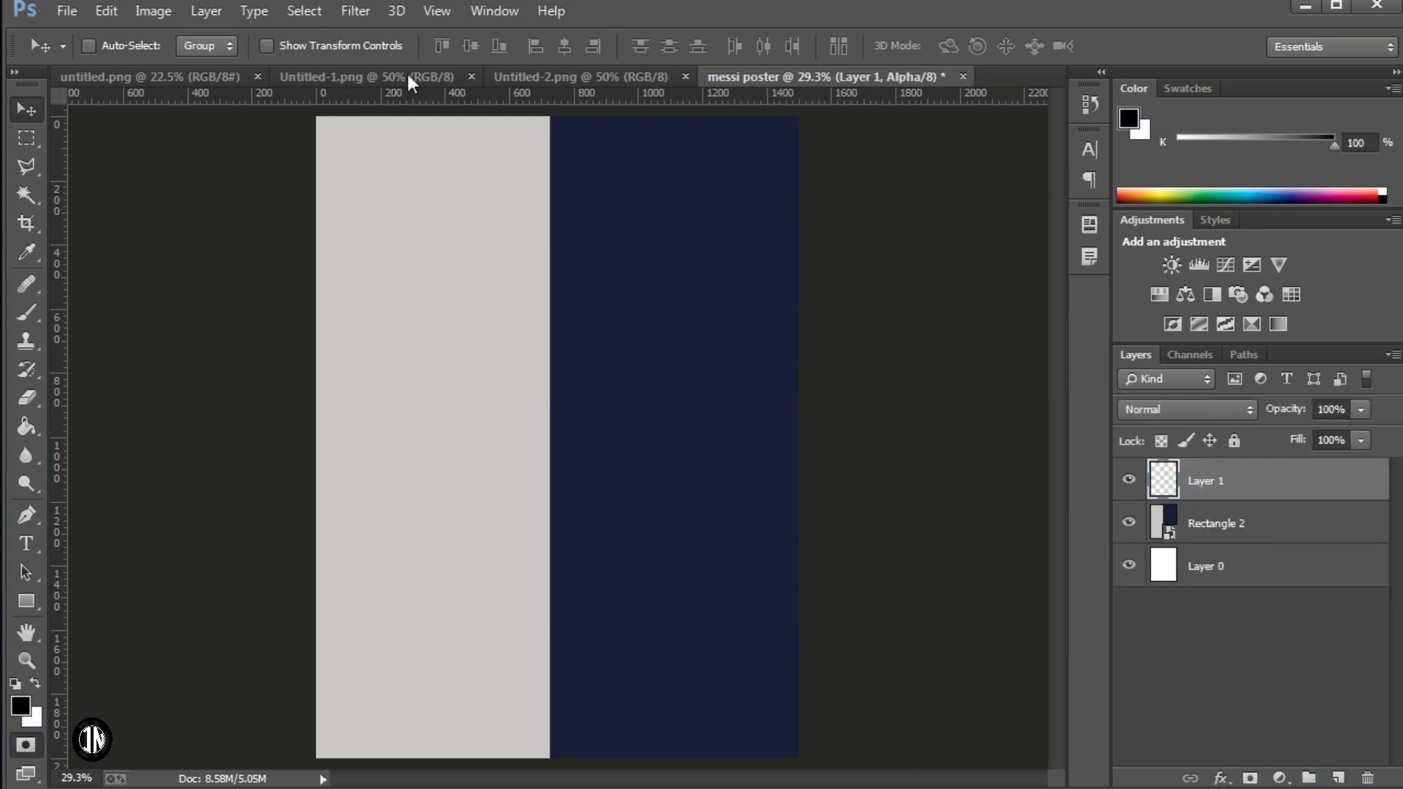
{"action": "left_click", "coordinate": [355, 12]}
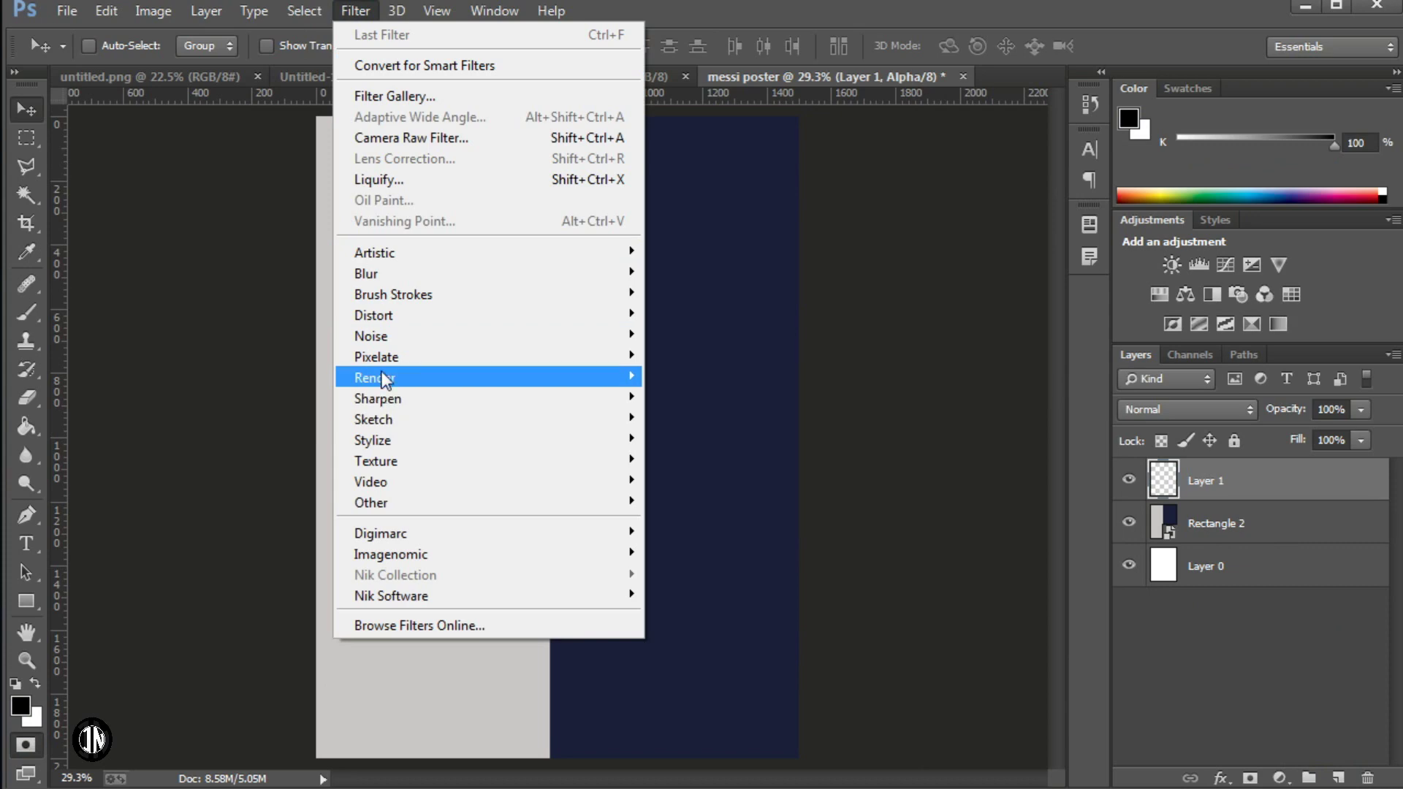
{"action": "mouse_move", "coordinate": [634, 377]}
{"action": "left_click", "coordinate": [705, 395]}
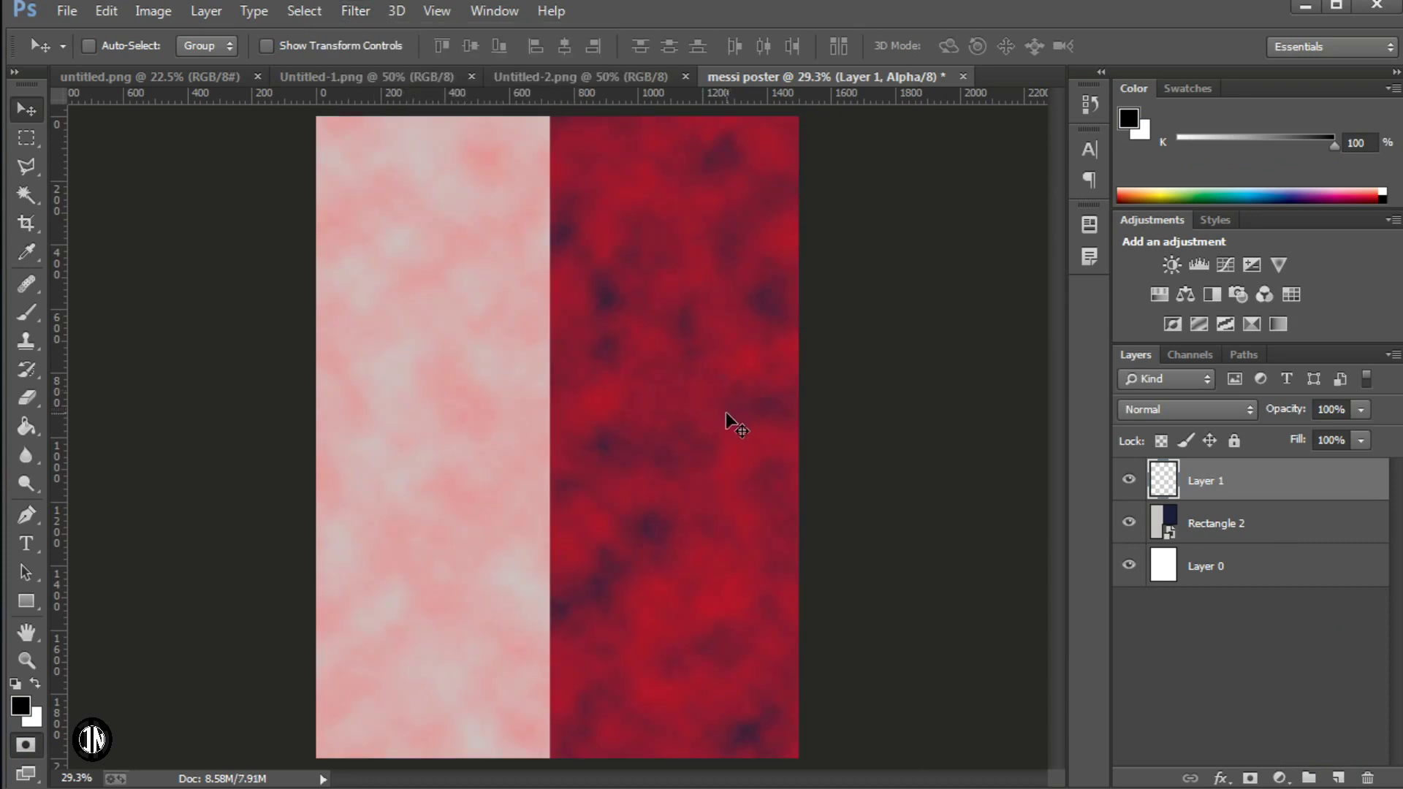
{"action": "left_click", "coordinate": [39, 742]}
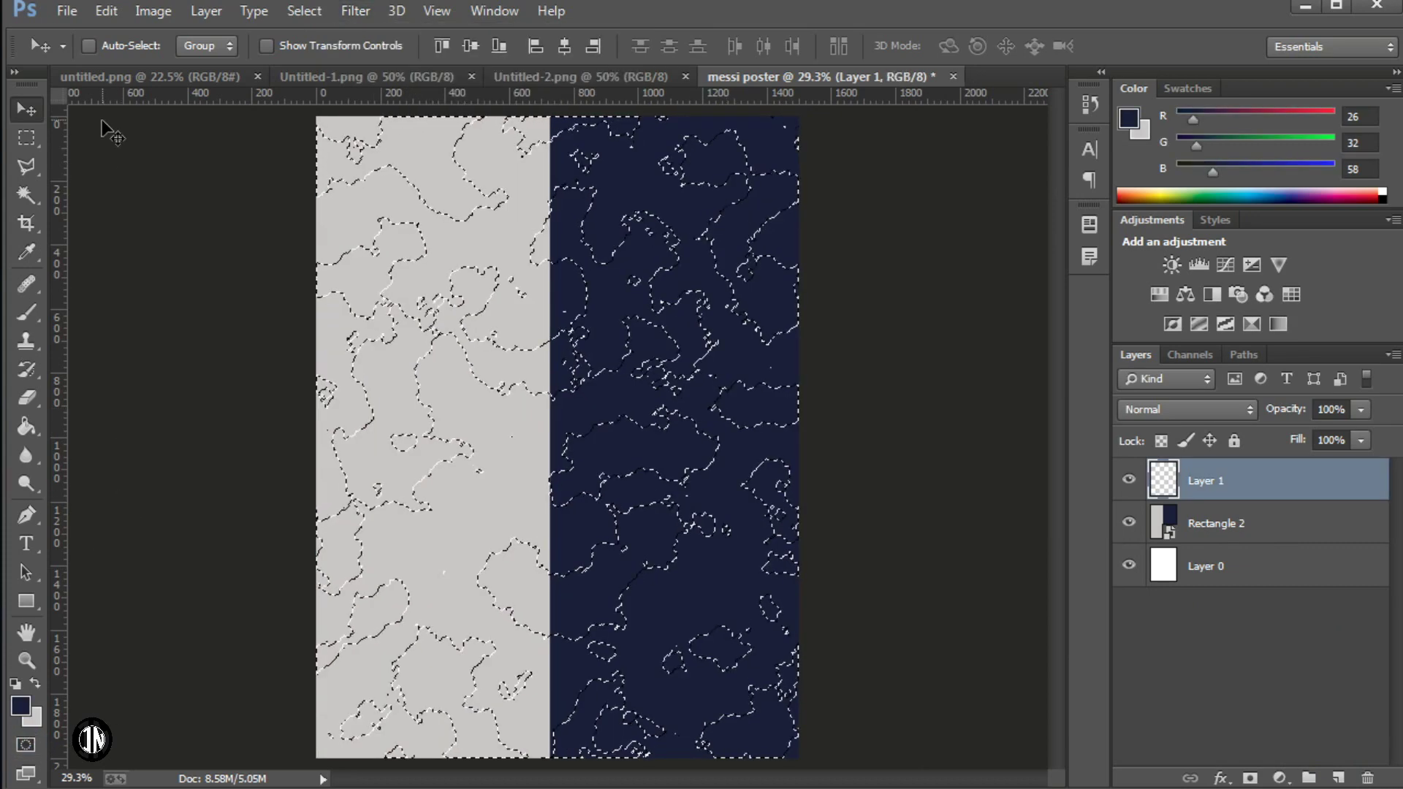
- Fill the cloud selection on the new layer with white in Normal mode at 100% opacity, and deselect
{"action": "left_click", "coordinate": [106, 11]}
{"action": "left_click", "coordinate": [121, 323]}
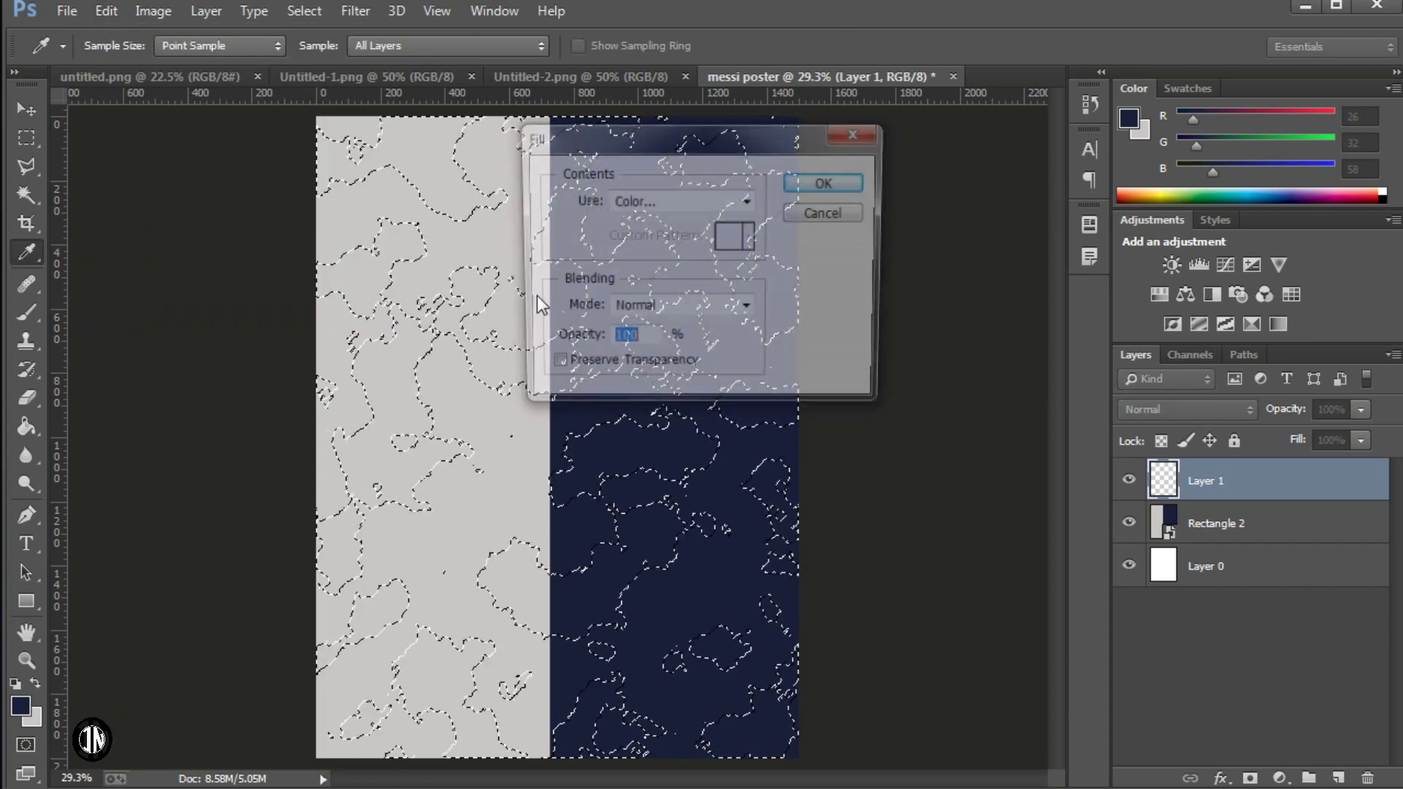
{"action": "left_click", "coordinate": [695, 208]}
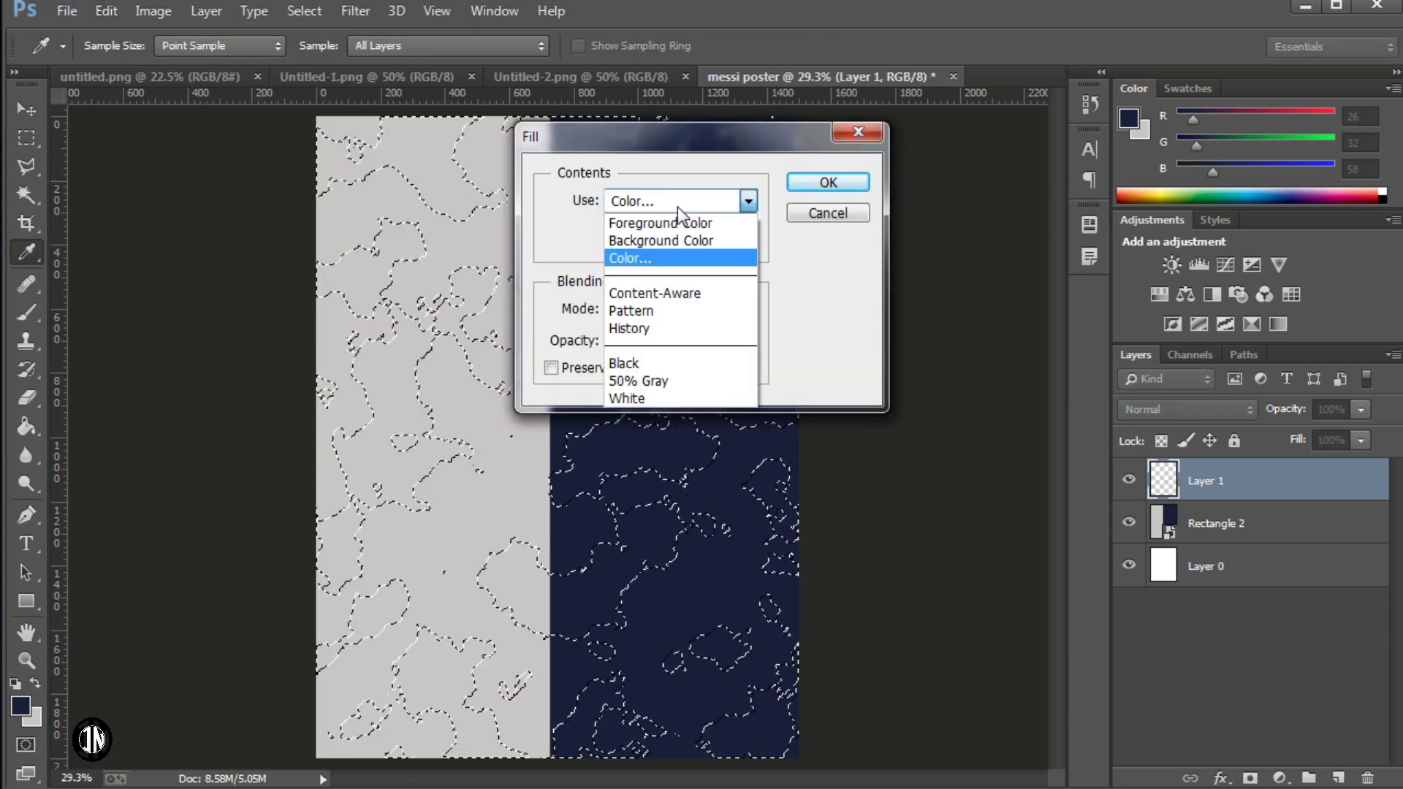
{"action": "left_click", "coordinate": [678, 262]}
{"action": "left_click", "coordinate": [1338, 264]}
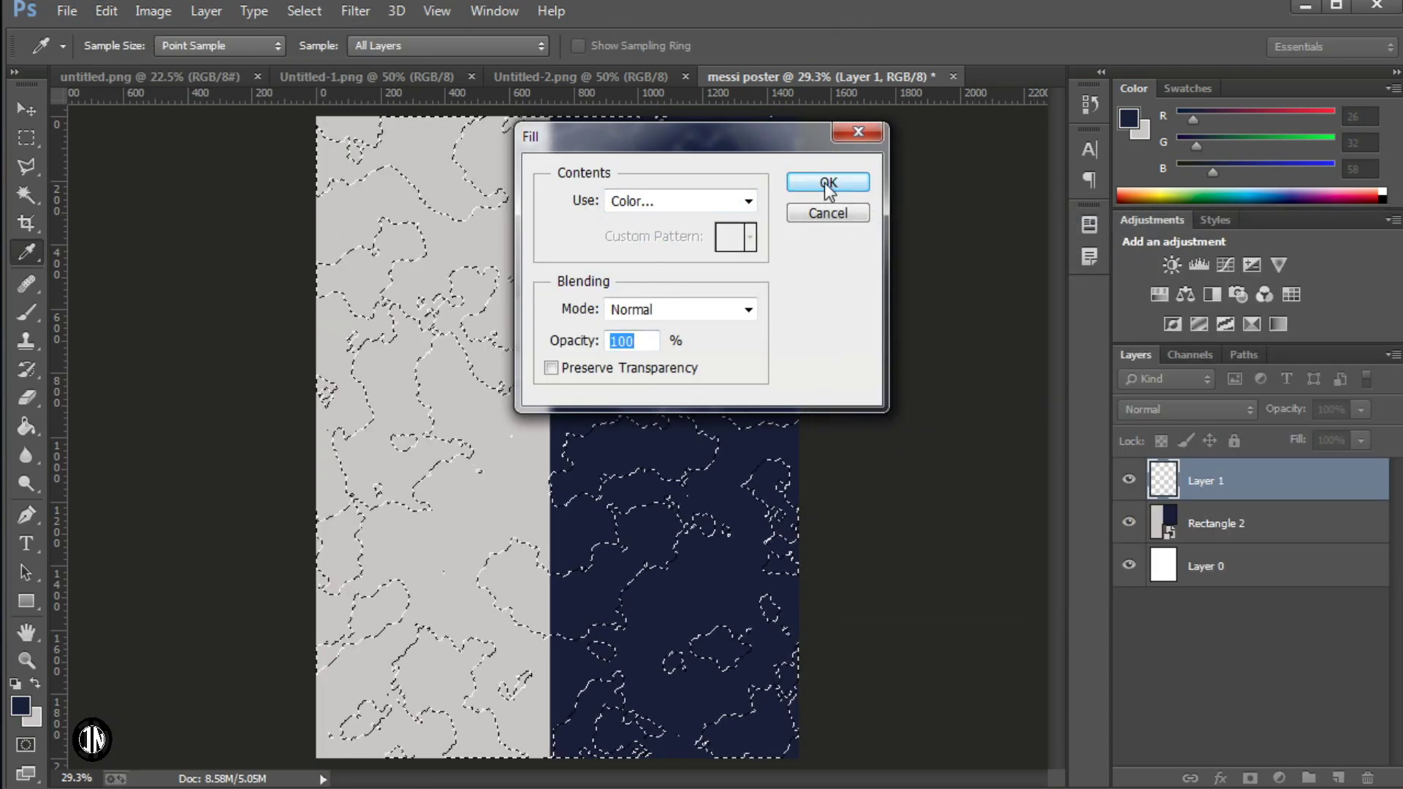
{"action": "left_click", "coordinate": [824, 184]}
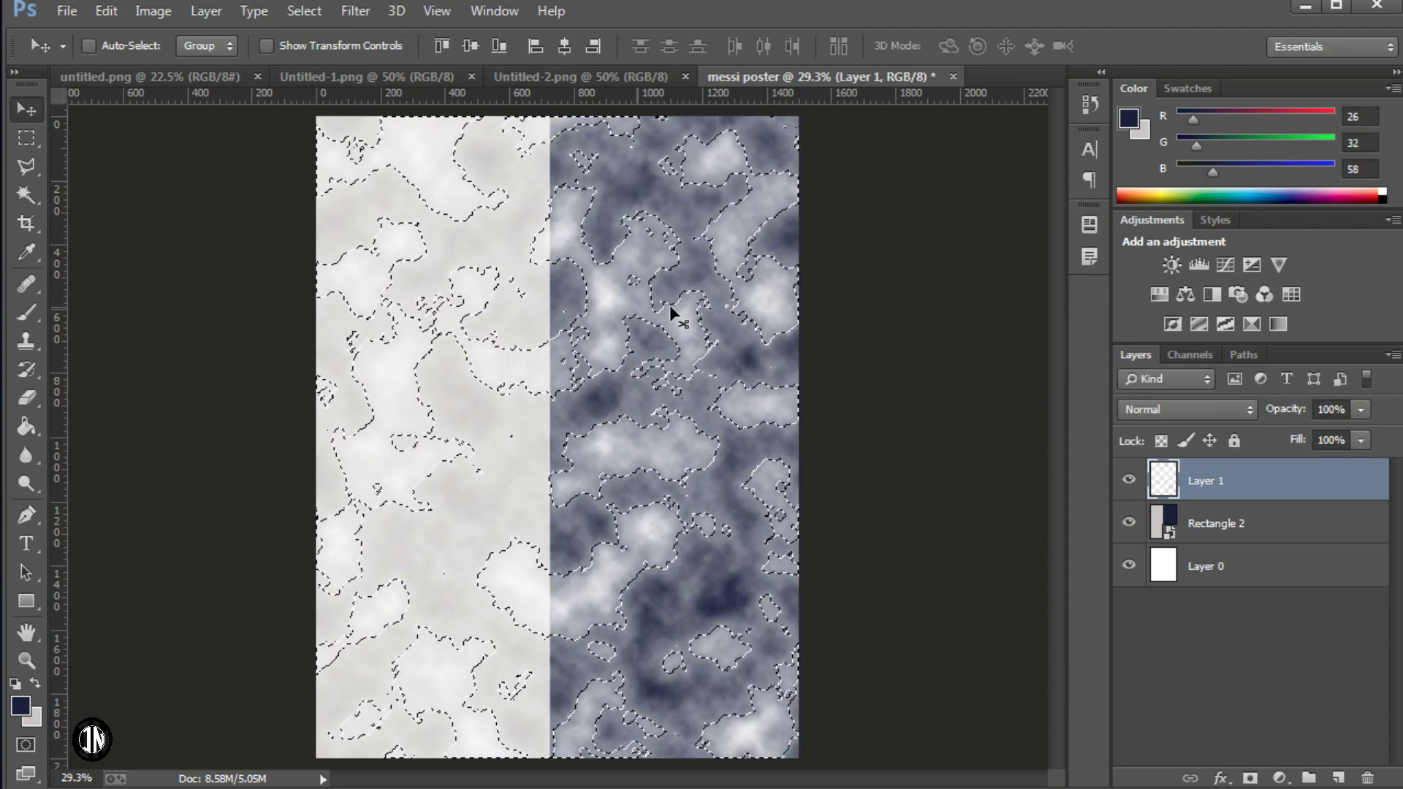
{"action": "key", "text": "m"}
{"action": "left_click", "coordinate": [510, 301]}
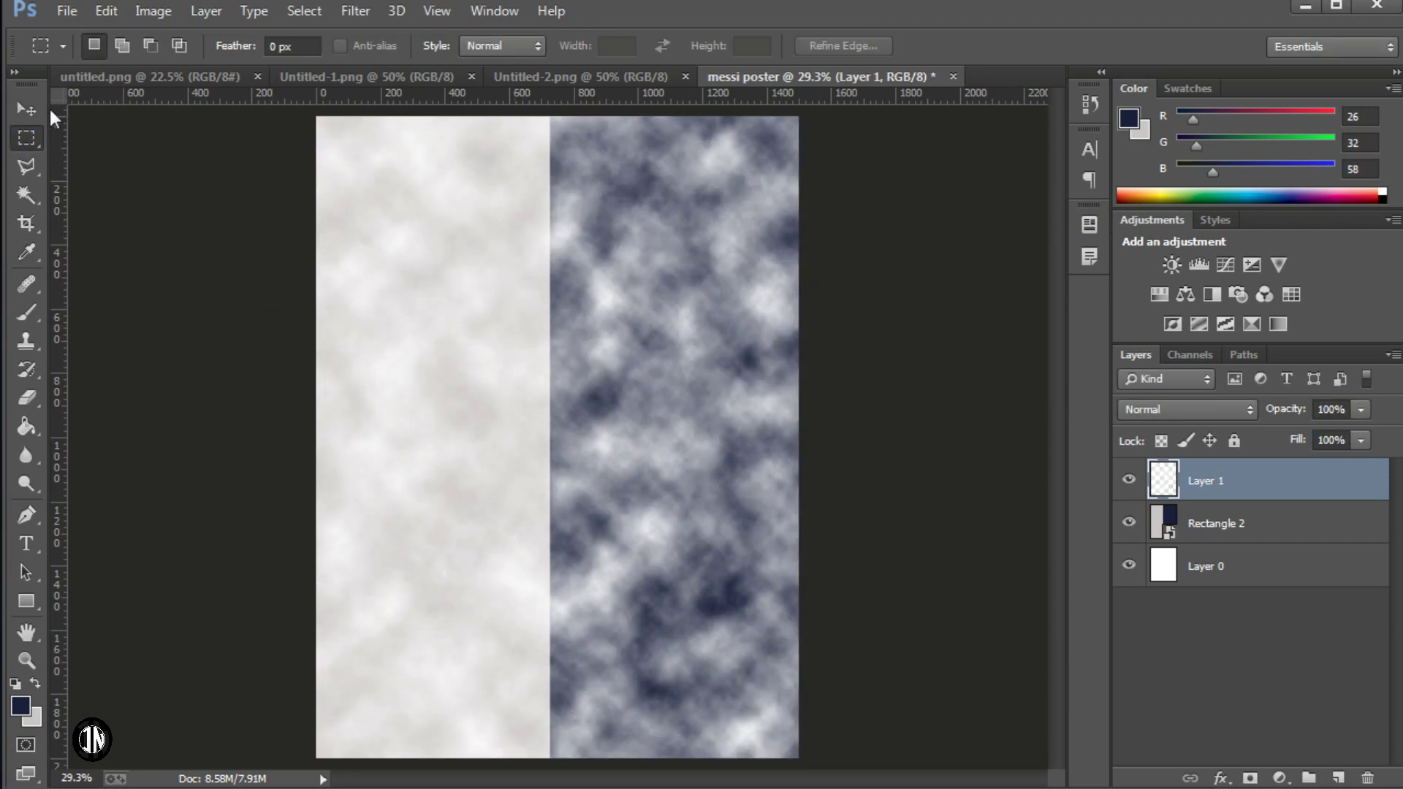
- Enlarge the cloud layer to about 222.7% so it extends well beyond all sides of the canvas
{"action": "left_click", "coordinate": [27, 109]}
{"action": "left_click", "coordinate": [339, 52]}
{"action": "left_click", "coordinate": [27, 661]}
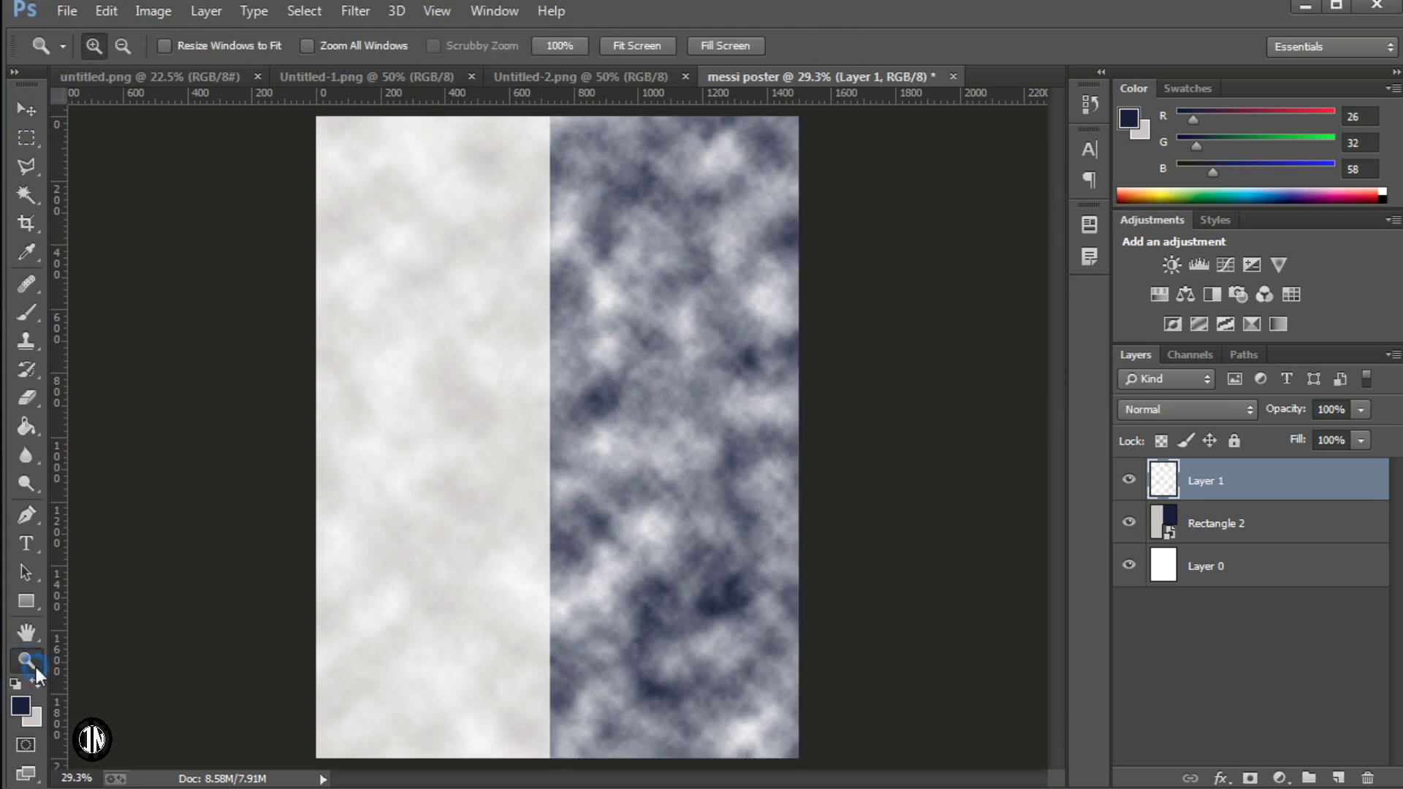
{"action": "right_click", "coordinate": [577, 469]}
{"action": "left_click", "coordinate": [628, 613]}
{"action": "right_click", "coordinate": [551, 472]}
{"action": "left_click", "coordinate": [629, 613]}
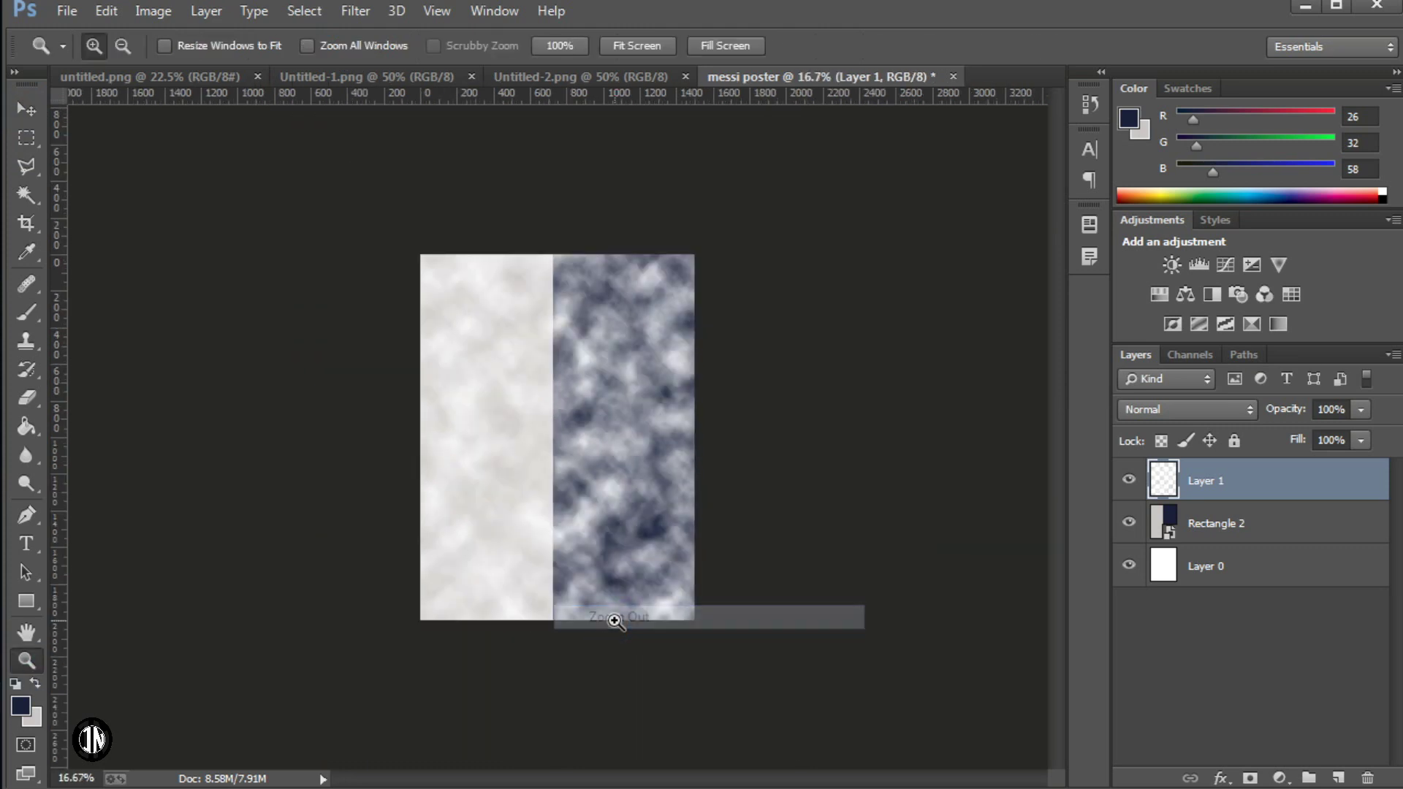
{"action": "left_click", "coordinate": [26, 108]}
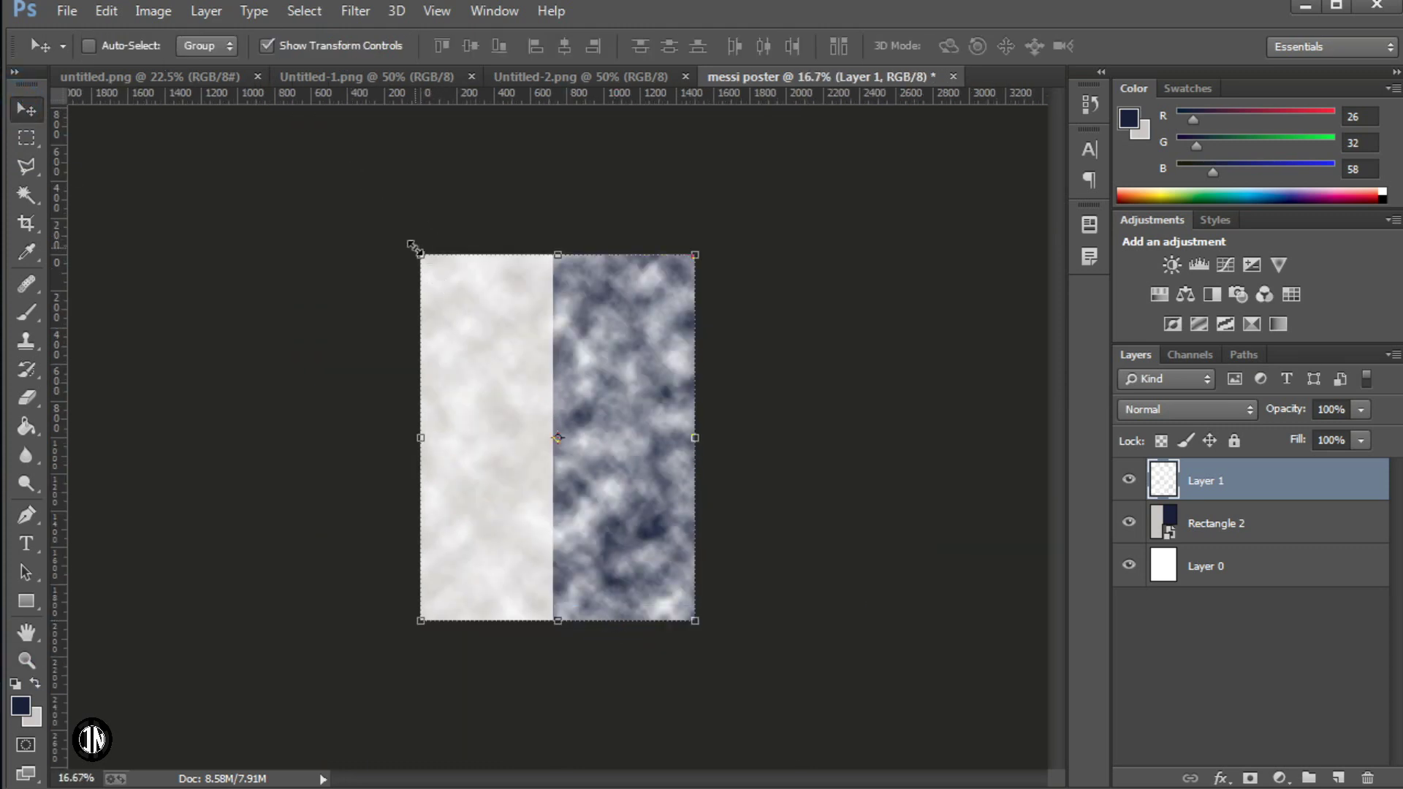
{"action": "left_click_drag", "start_coordinate": [415, 247], "coordinate": [250, 29]}
{"action": "left_click_drag", "start_coordinate": [705, 626], "coordinate": [859, 786]}
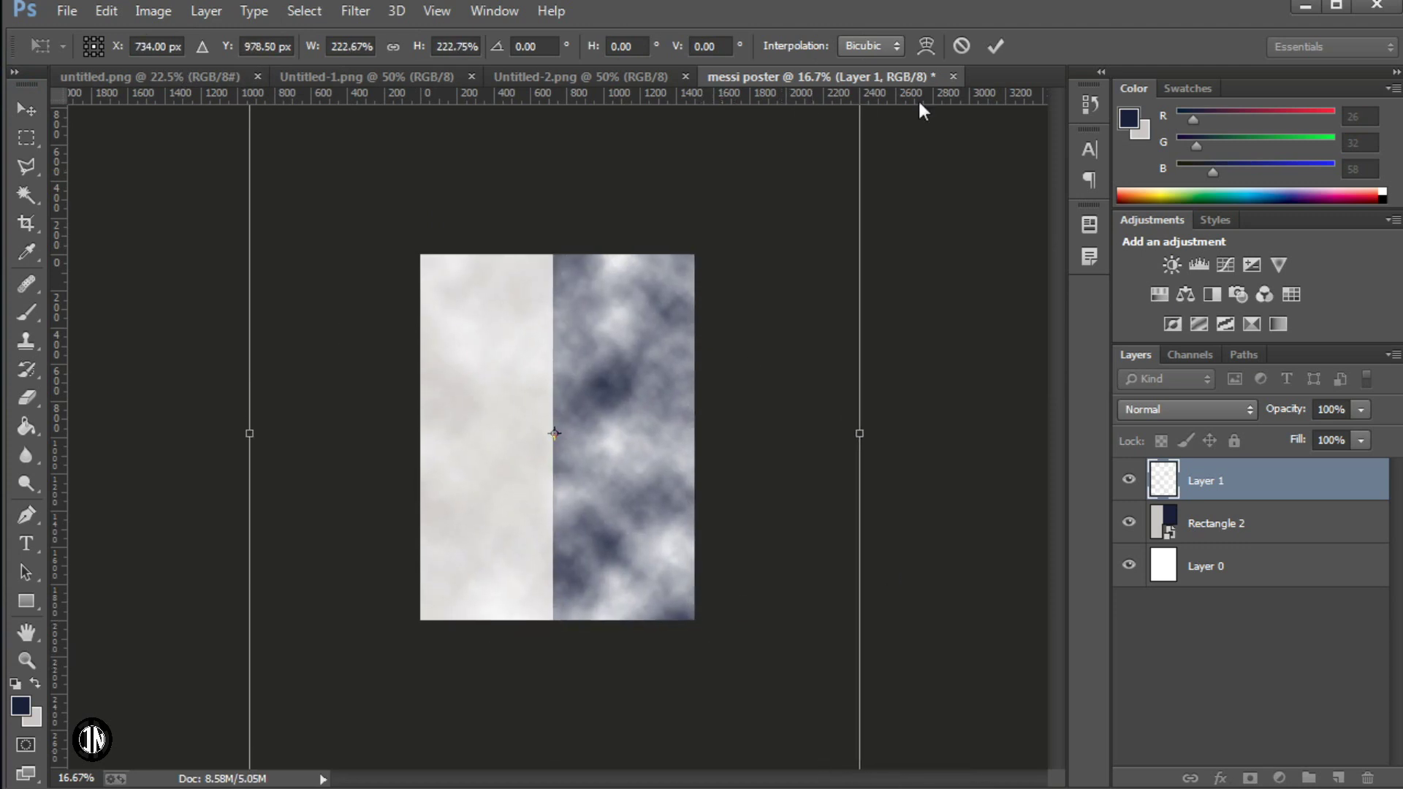
{"action": "left_click", "coordinate": [995, 45]}
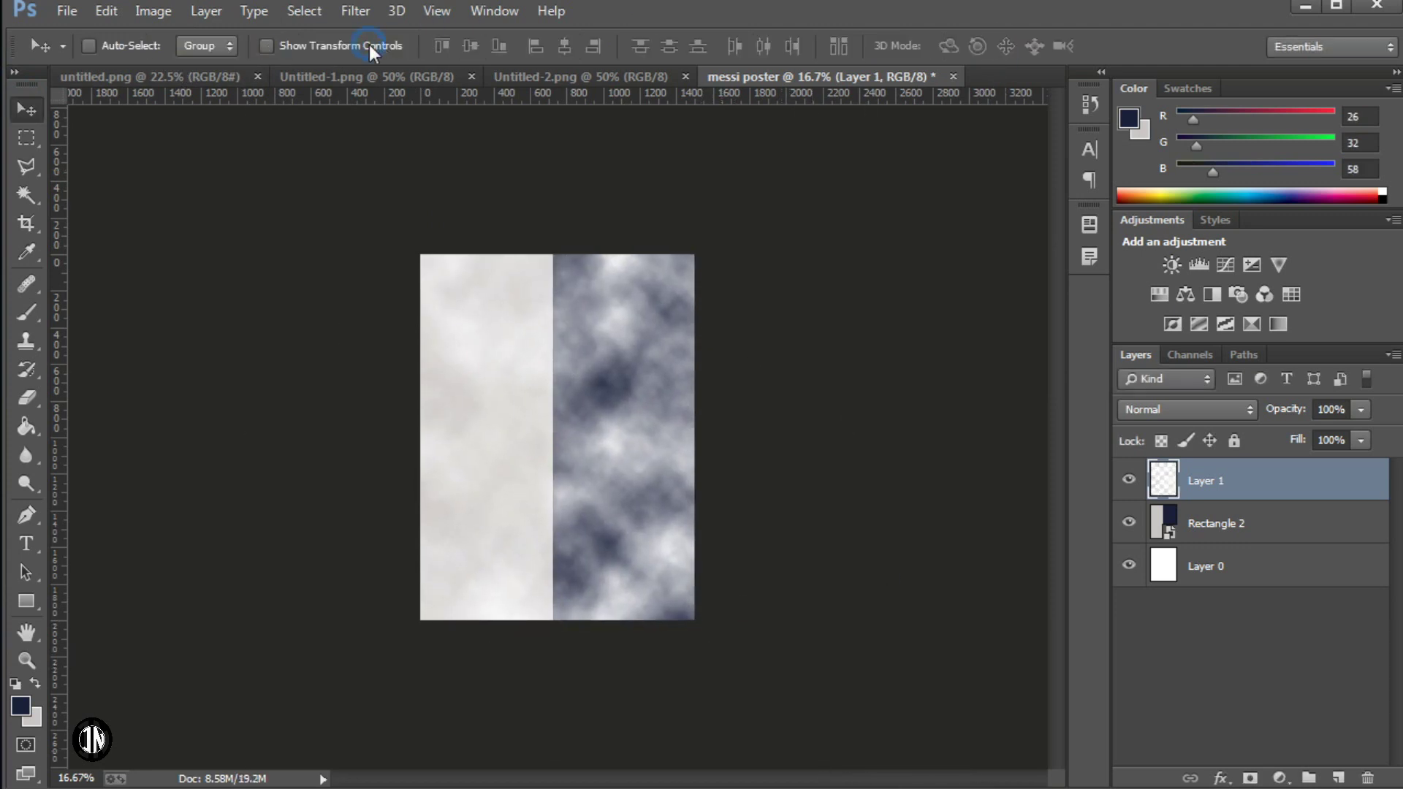
- Set the cloud layer's blend mode to Overlay and fit the whole poster in view
{"action": "left_click", "coordinate": [1187, 409]}
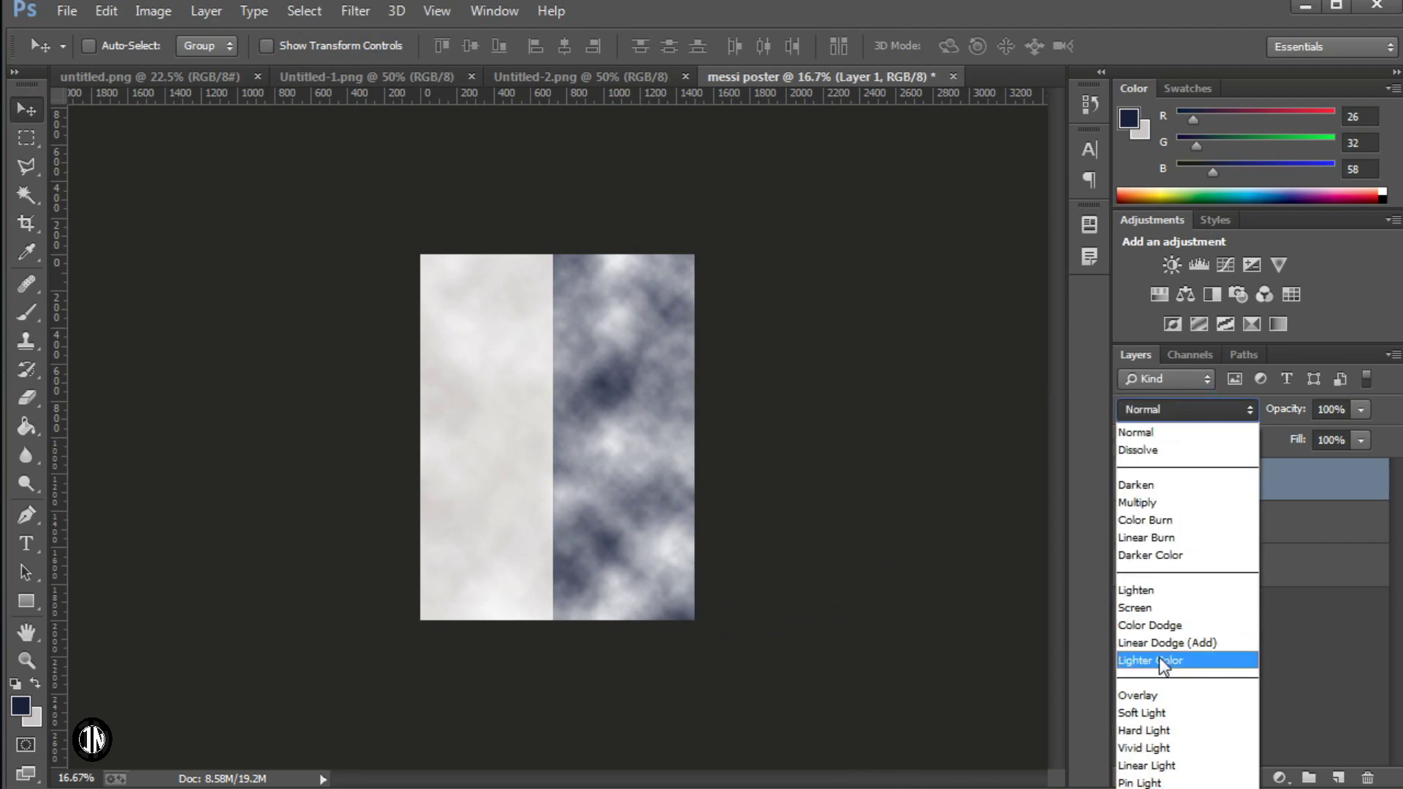
{"action": "left_click", "coordinate": [1155, 694]}
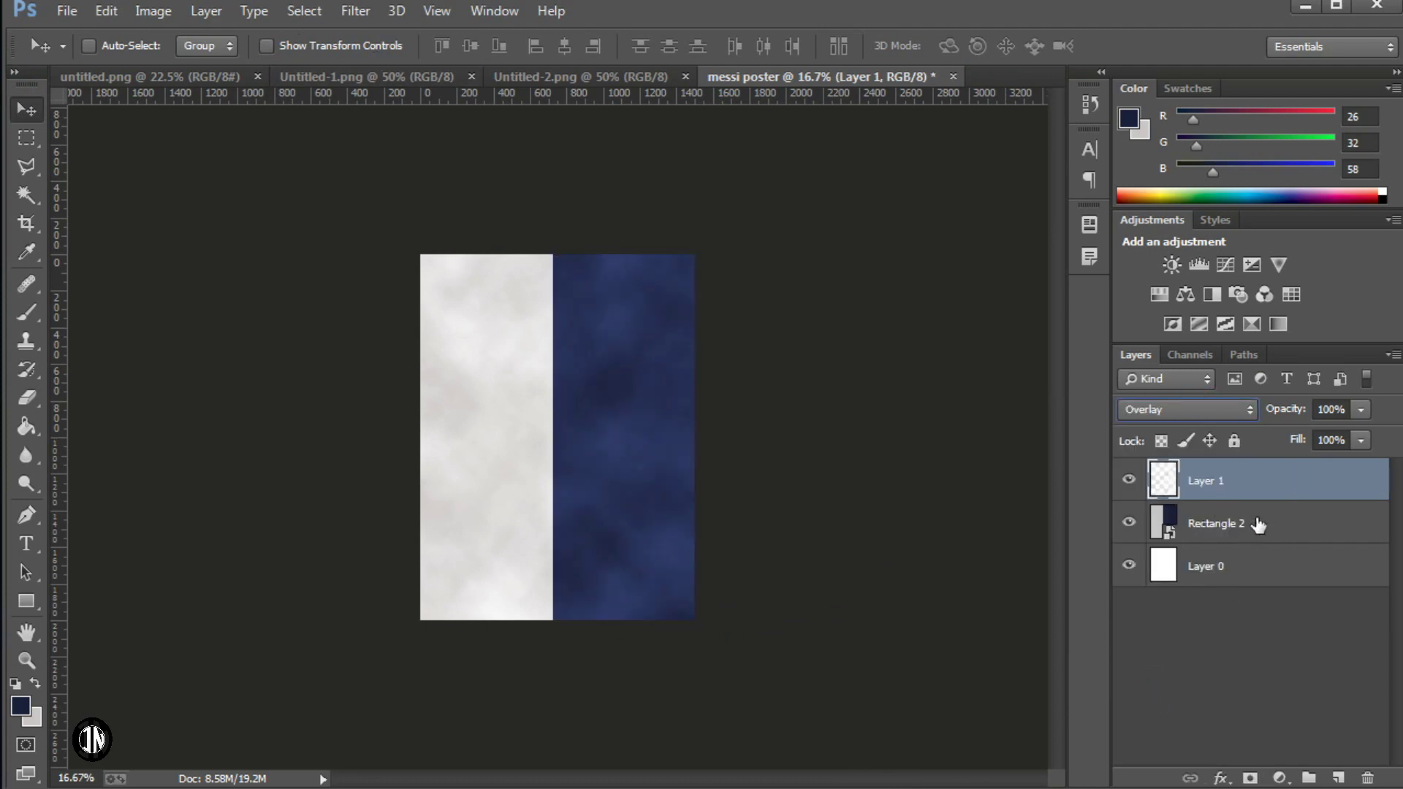
{"action": "left_click", "coordinate": [28, 663]}
{"action": "right_click", "coordinate": [545, 316]}
{"action": "left_click", "coordinate": [551, 326]}
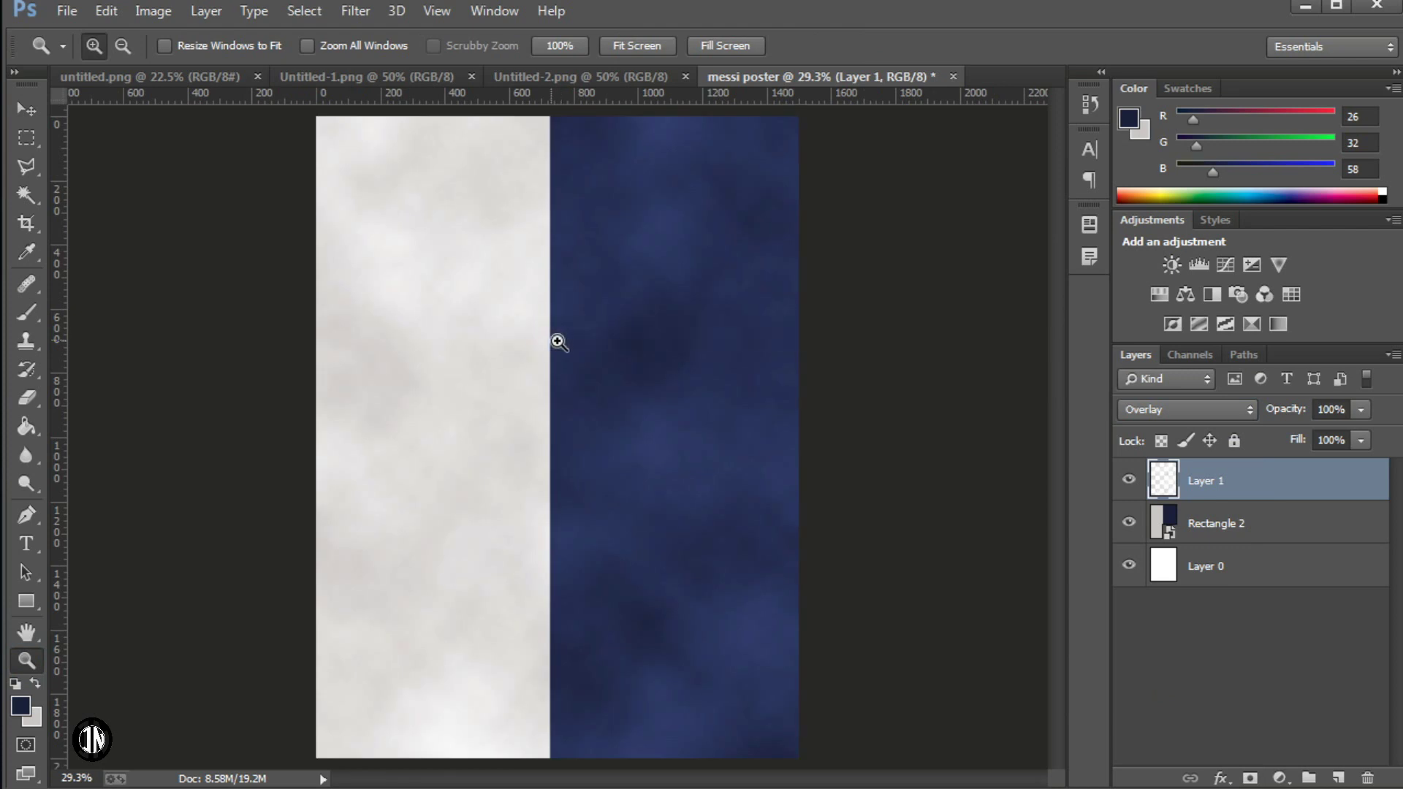
- Duplicate the cloud layer and lower the copy's opacity to about 41%
{"action": "left_click", "coordinate": [26, 108]}
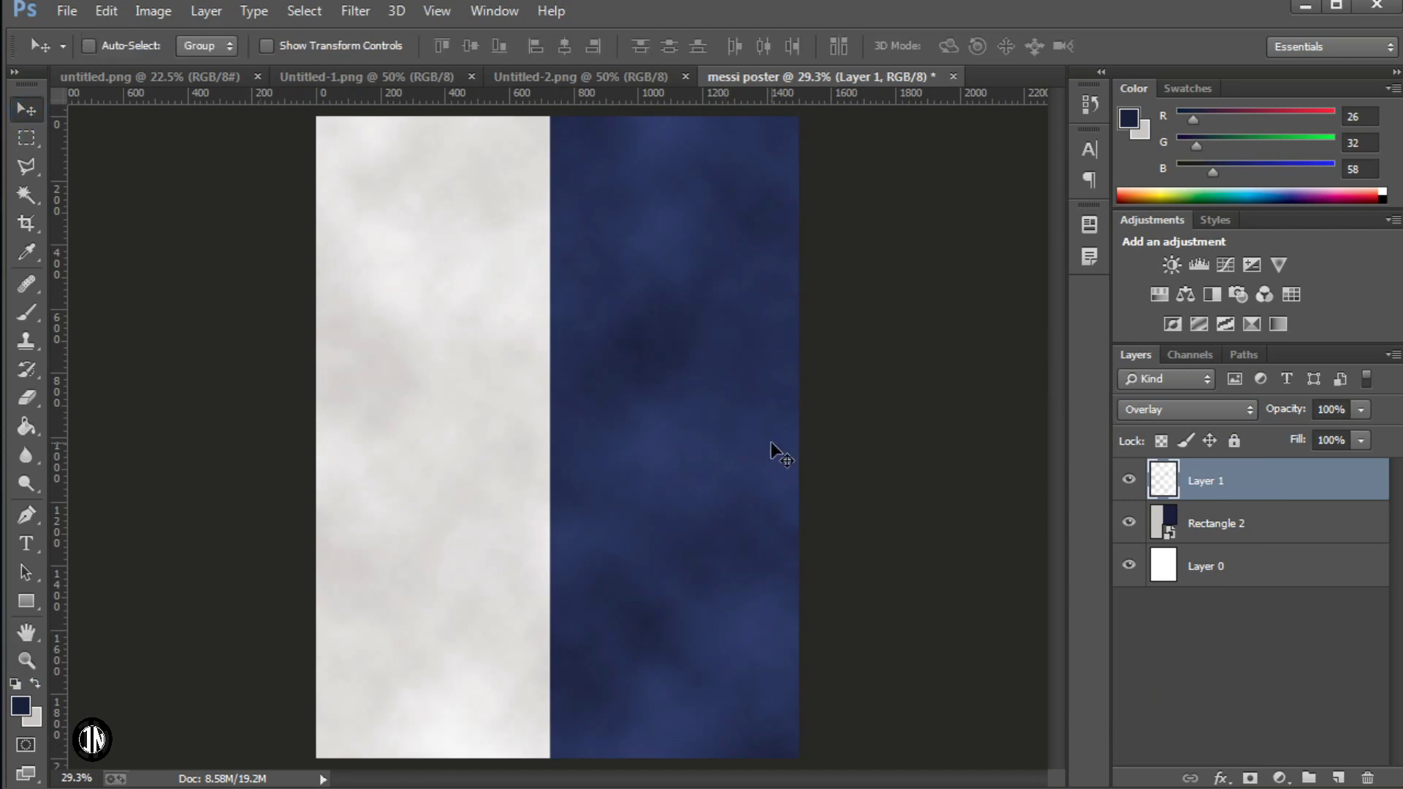
{"action": "key", "text": "ctrl+j"}
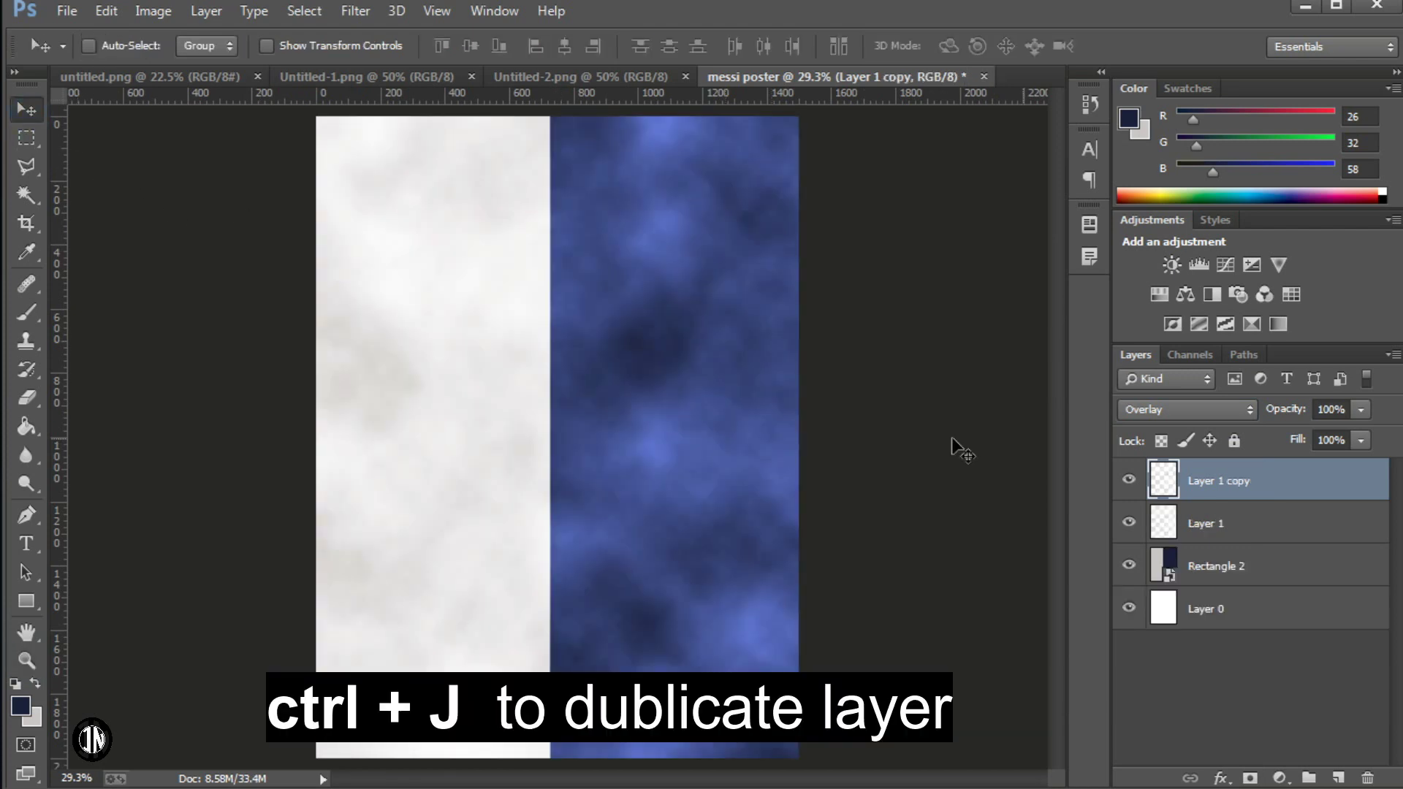
{"action": "left_click", "coordinate": [1361, 410]}
{"action": "left_click_drag", "start_coordinate": [1334, 432], "coordinate": [1295, 436]}
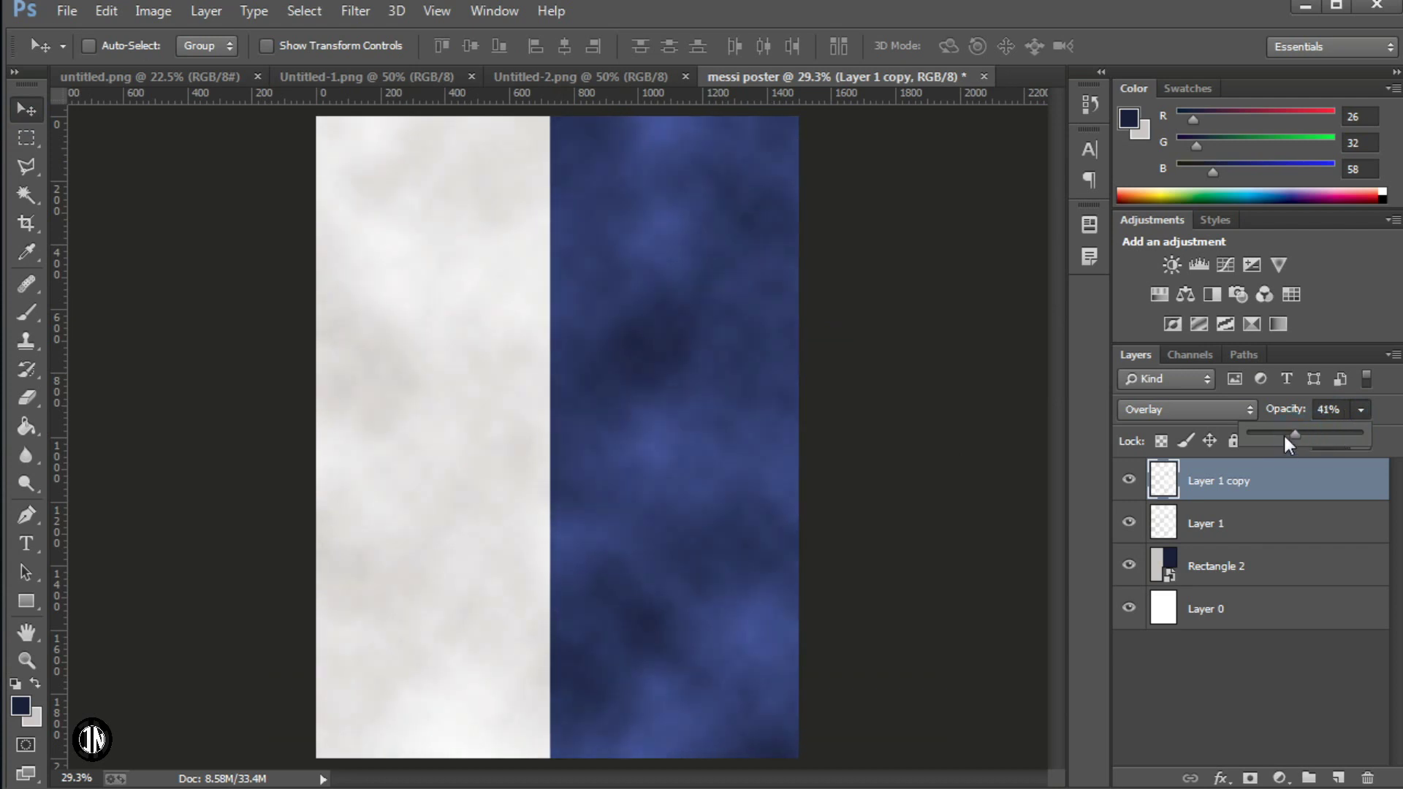
- Apply a Gaussian Blur to the Rectangle 2 layer to soften the split between the grey and navy halves
{"action": "left_click", "coordinate": [1300, 665]}
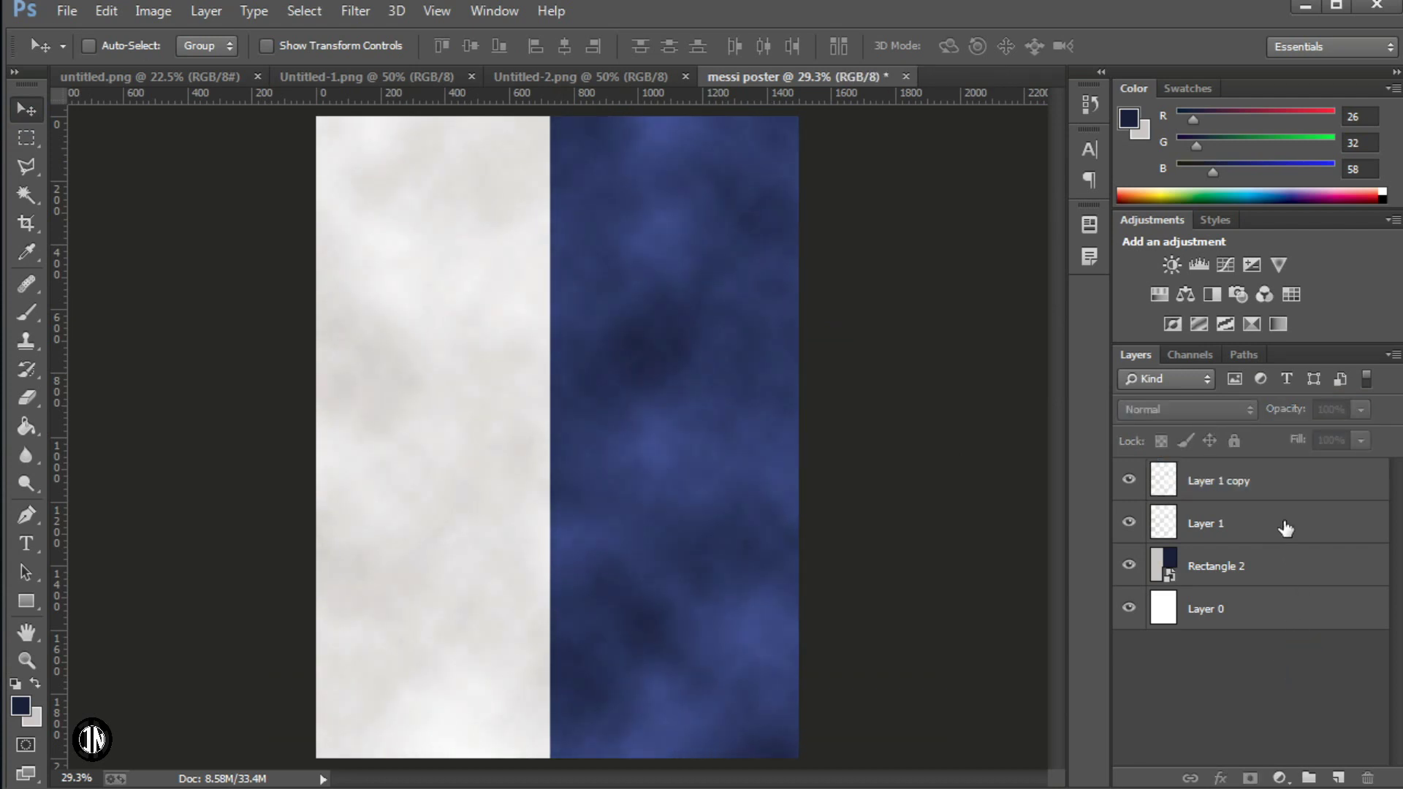
{"action": "left_click", "coordinate": [1288, 567]}
{"action": "left_click", "coordinate": [349, 11]}
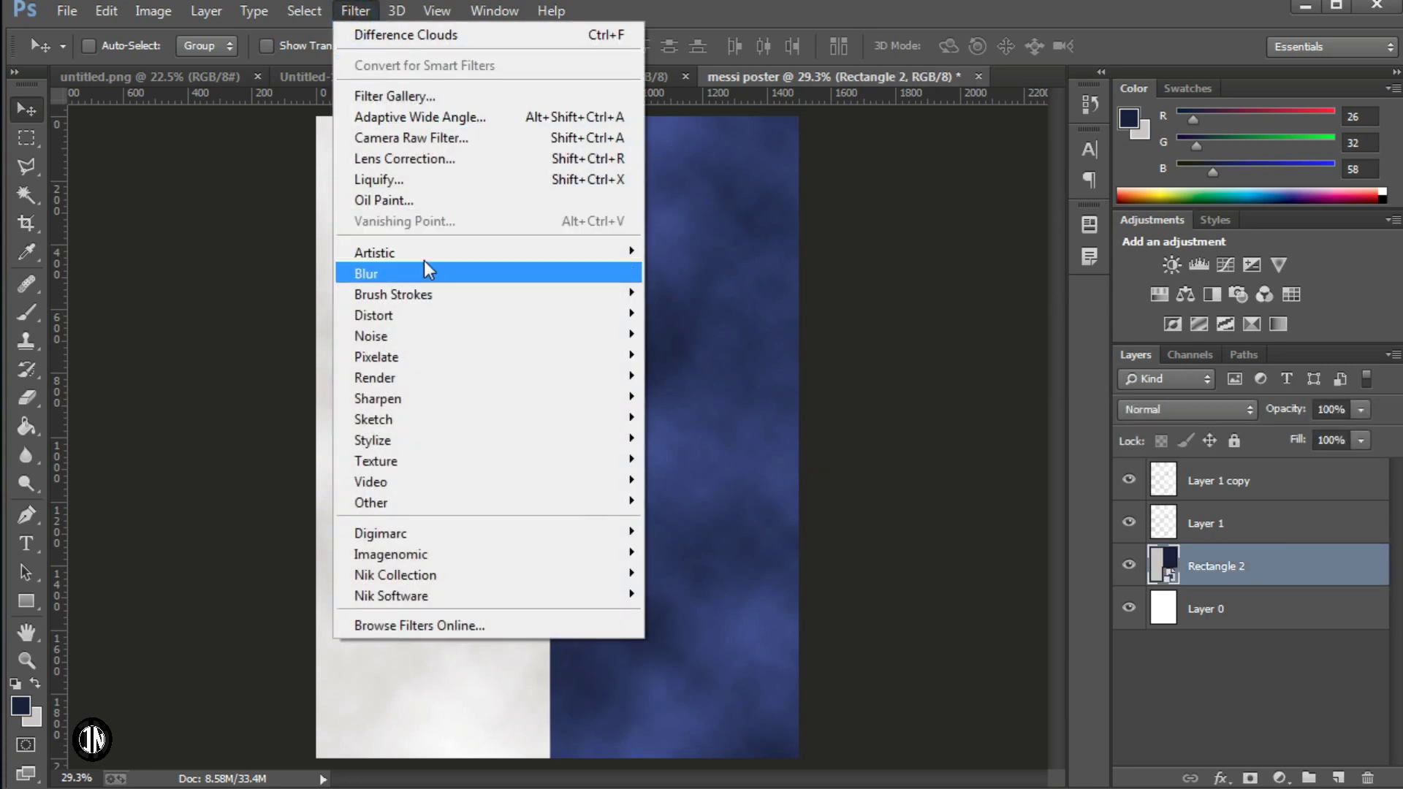
{"action": "mouse_move", "coordinate": [502, 273]}
{"action": "left_click", "coordinate": [720, 429]}
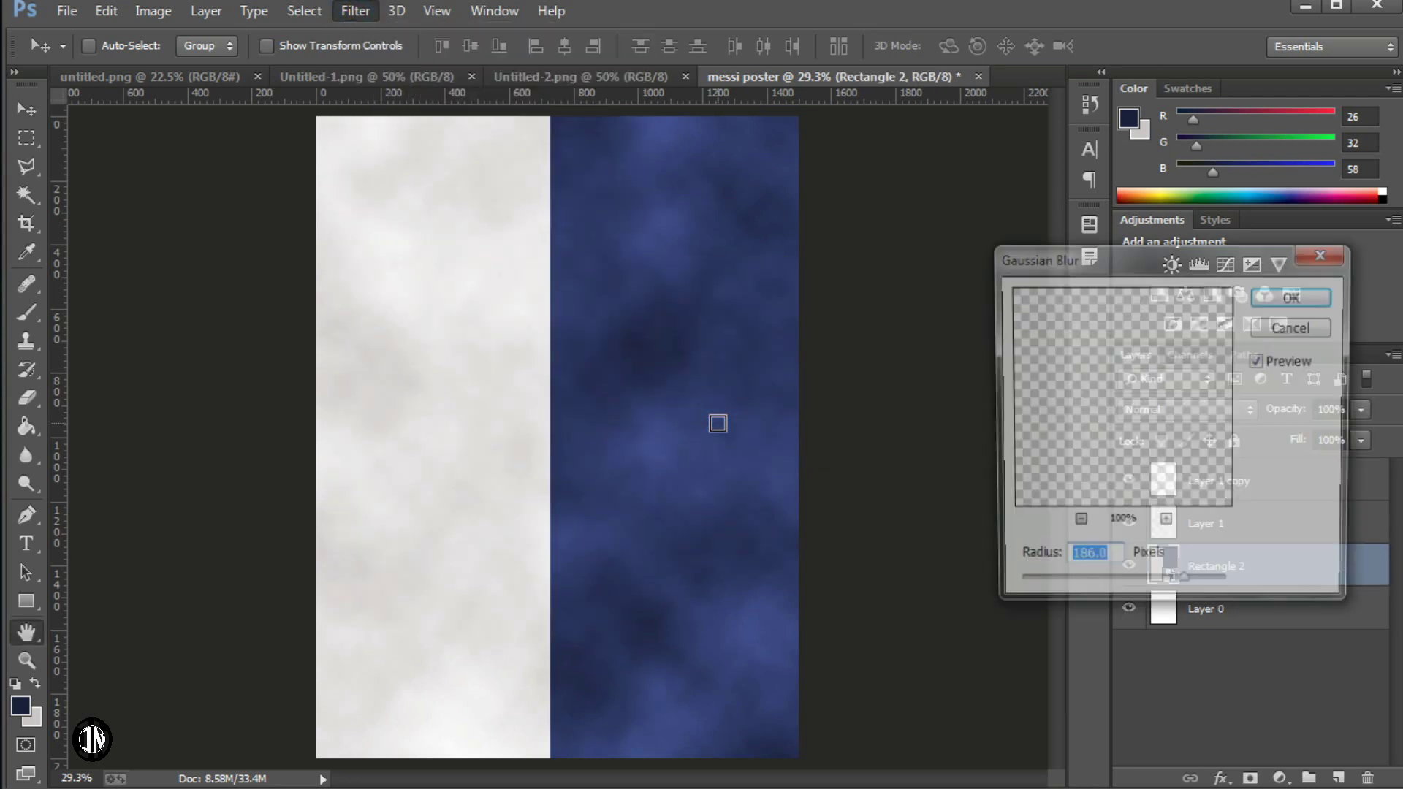
{"action": "left_click_drag", "start_coordinate": [1133, 266], "coordinate": [1106, 267]}
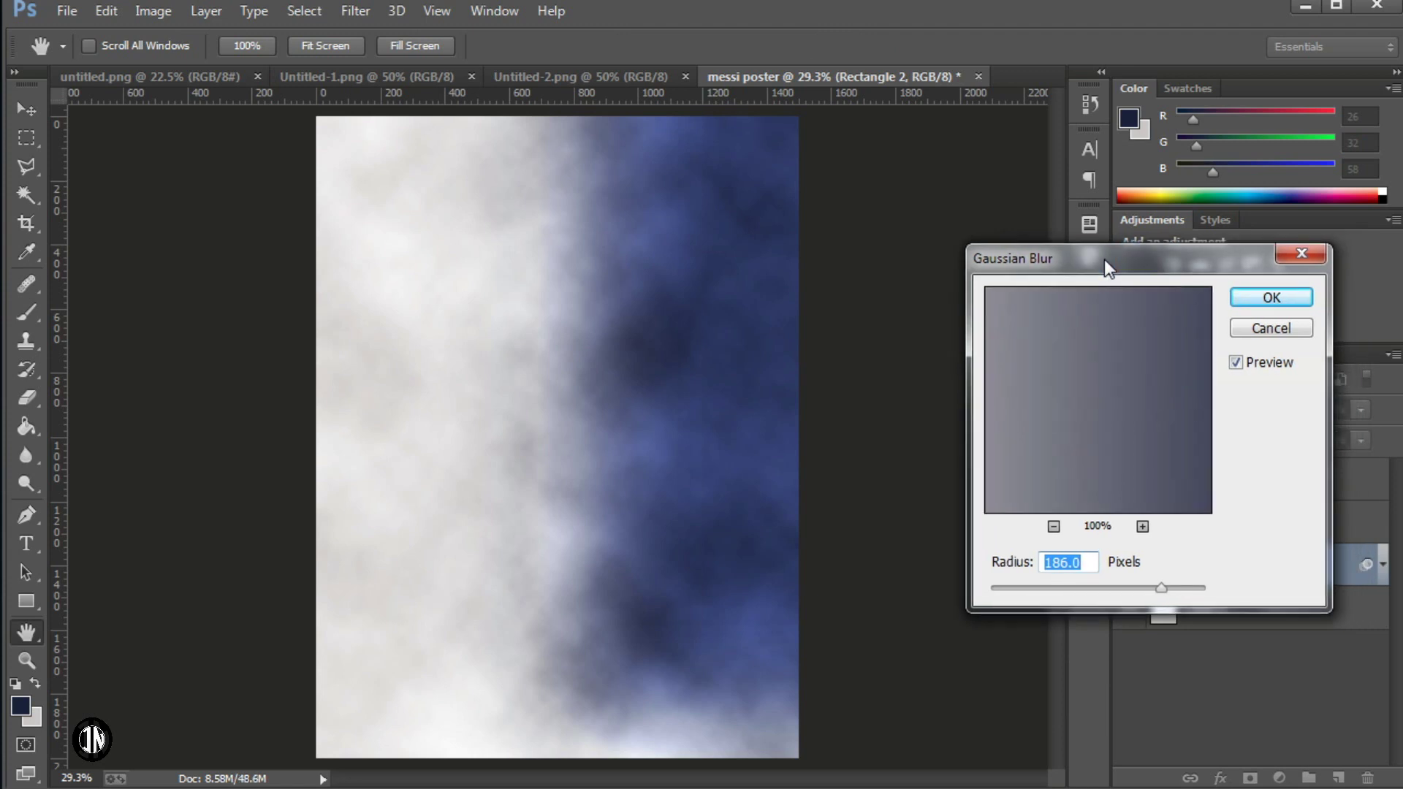
{"action": "left_click", "coordinate": [1143, 589]}
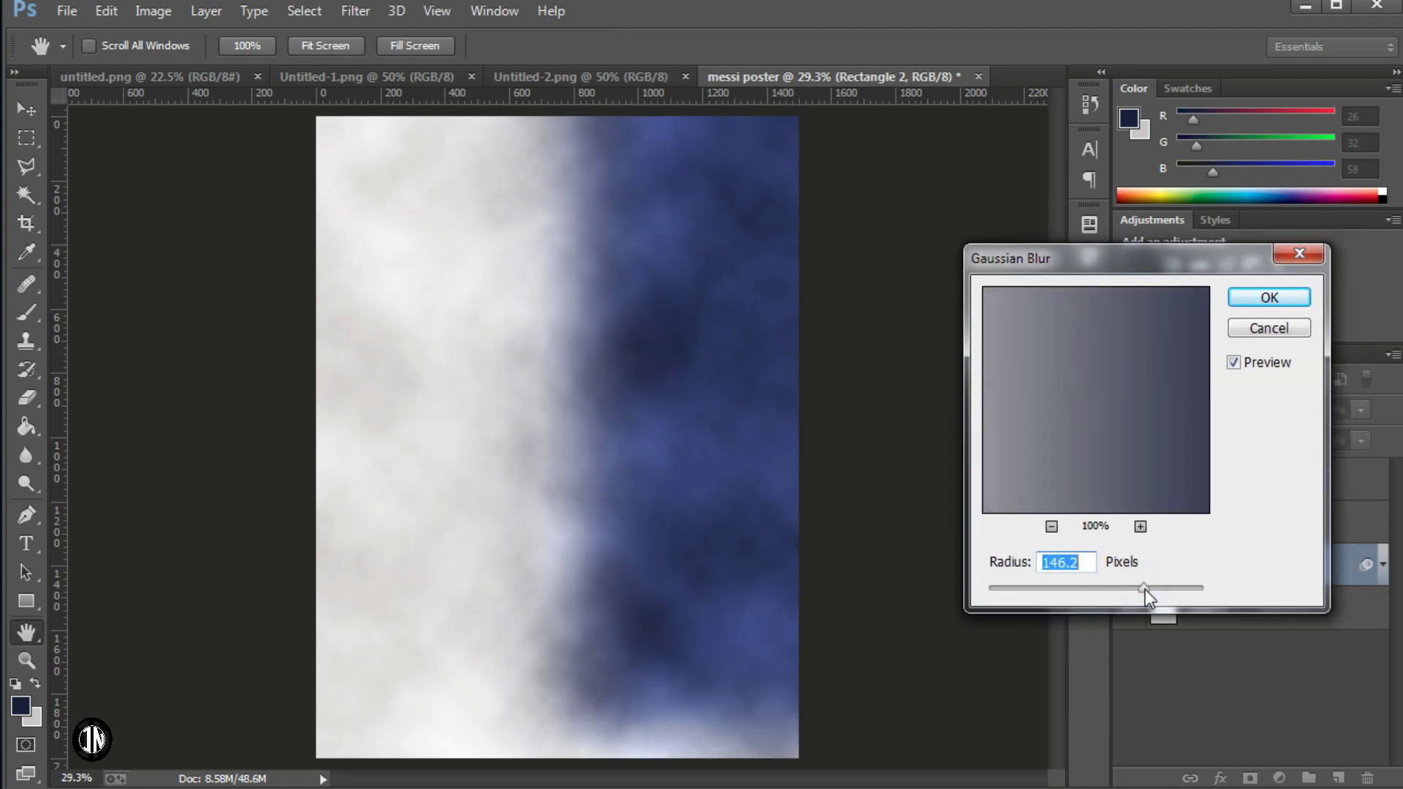
{"action": "left_click", "coordinate": [1155, 589]}
{"action": "left_click", "coordinate": [1243, 301]}
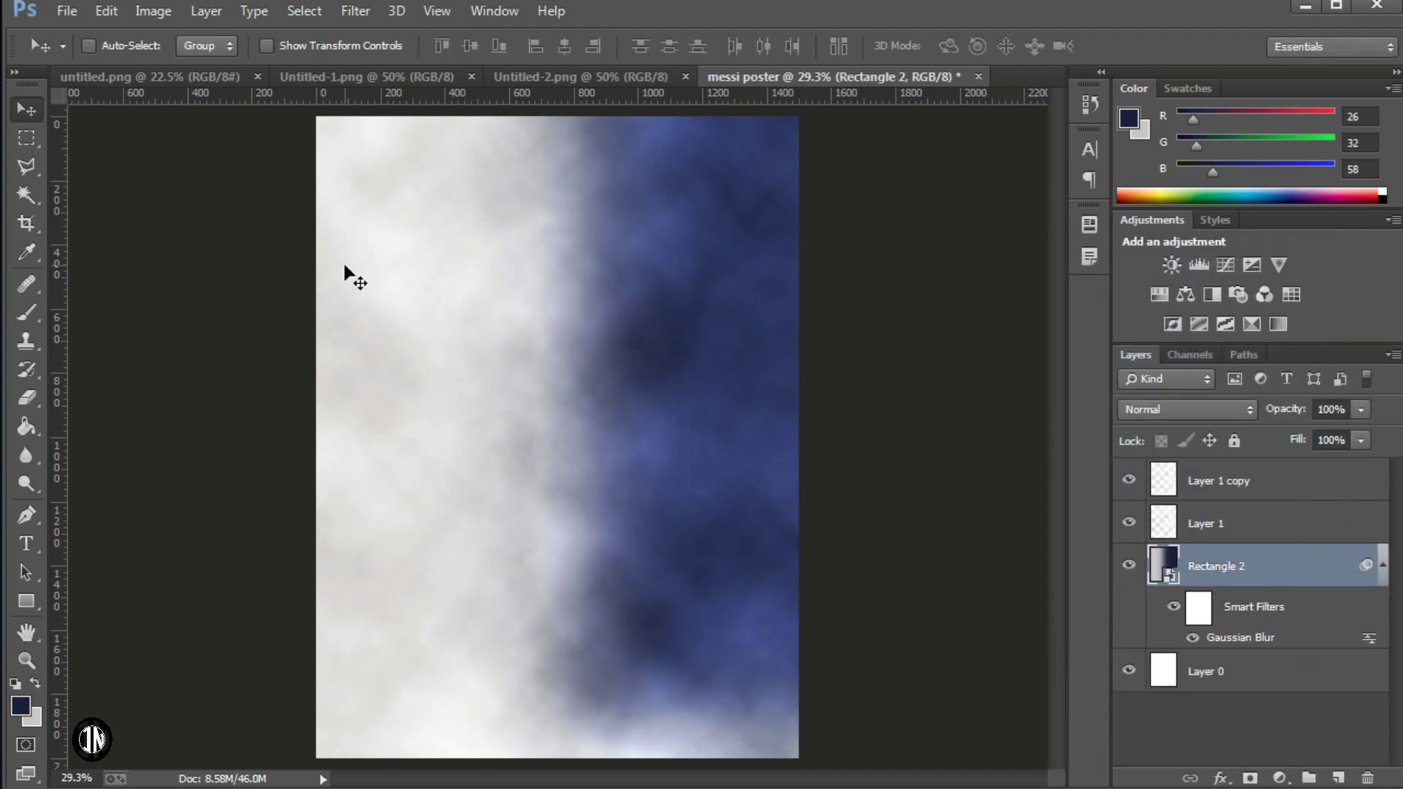
- Reposition the blurred background so its colours reach the poster's bottom edge, and delete the white Layer 0
{"action": "left_click_drag", "start_coordinate": [523, 274], "coordinate": [520, 333]}
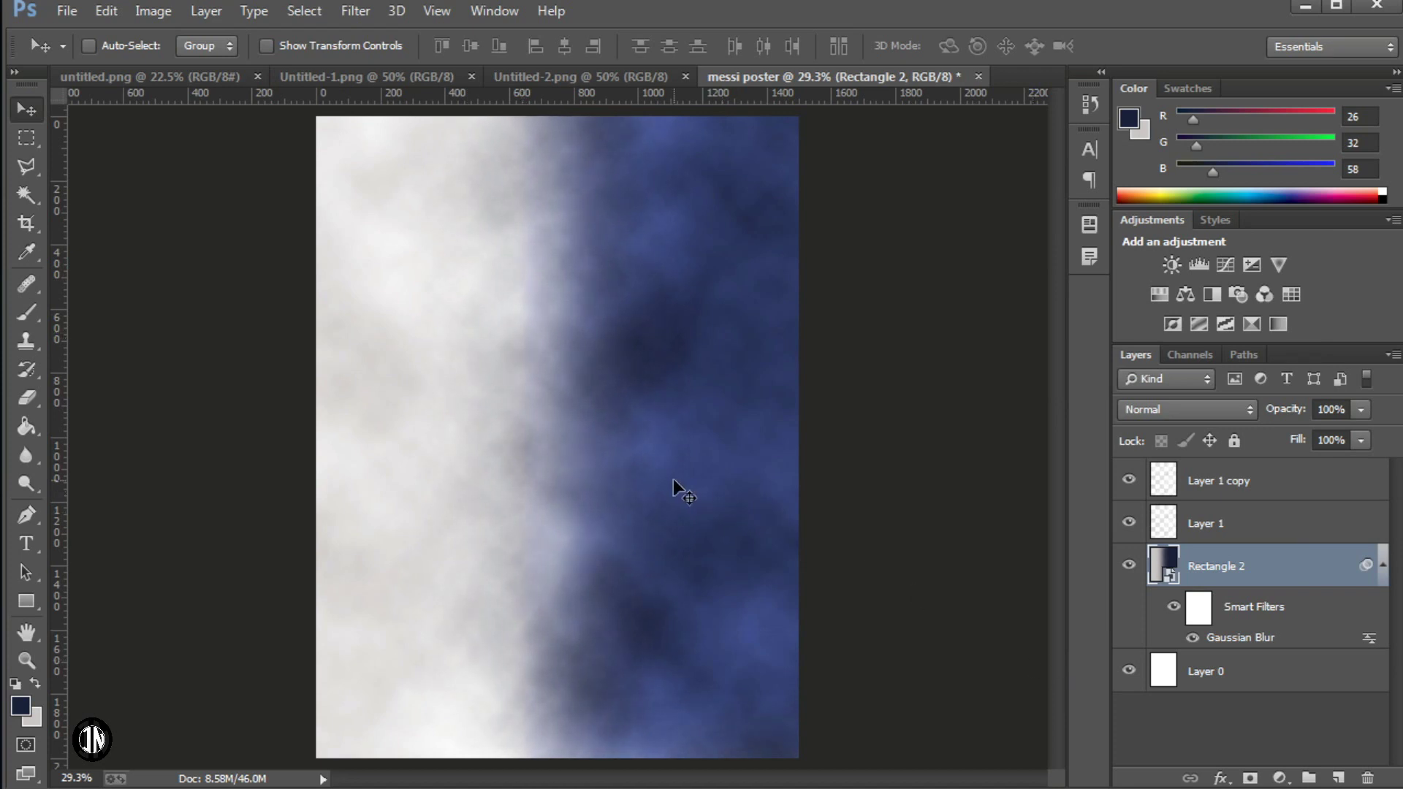
{"action": "left_click", "coordinate": [1267, 730]}
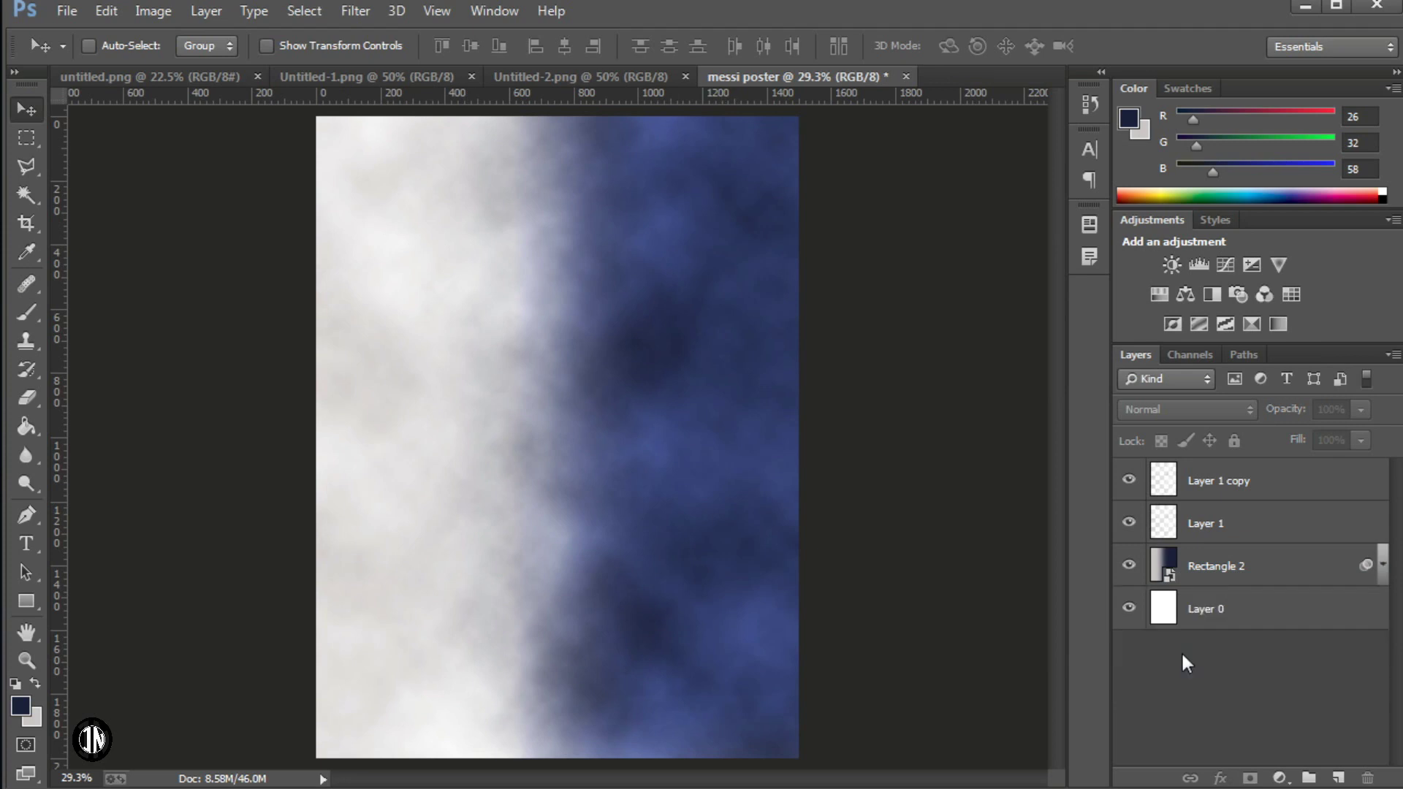
{"action": "left_click", "coordinate": [1210, 614]}
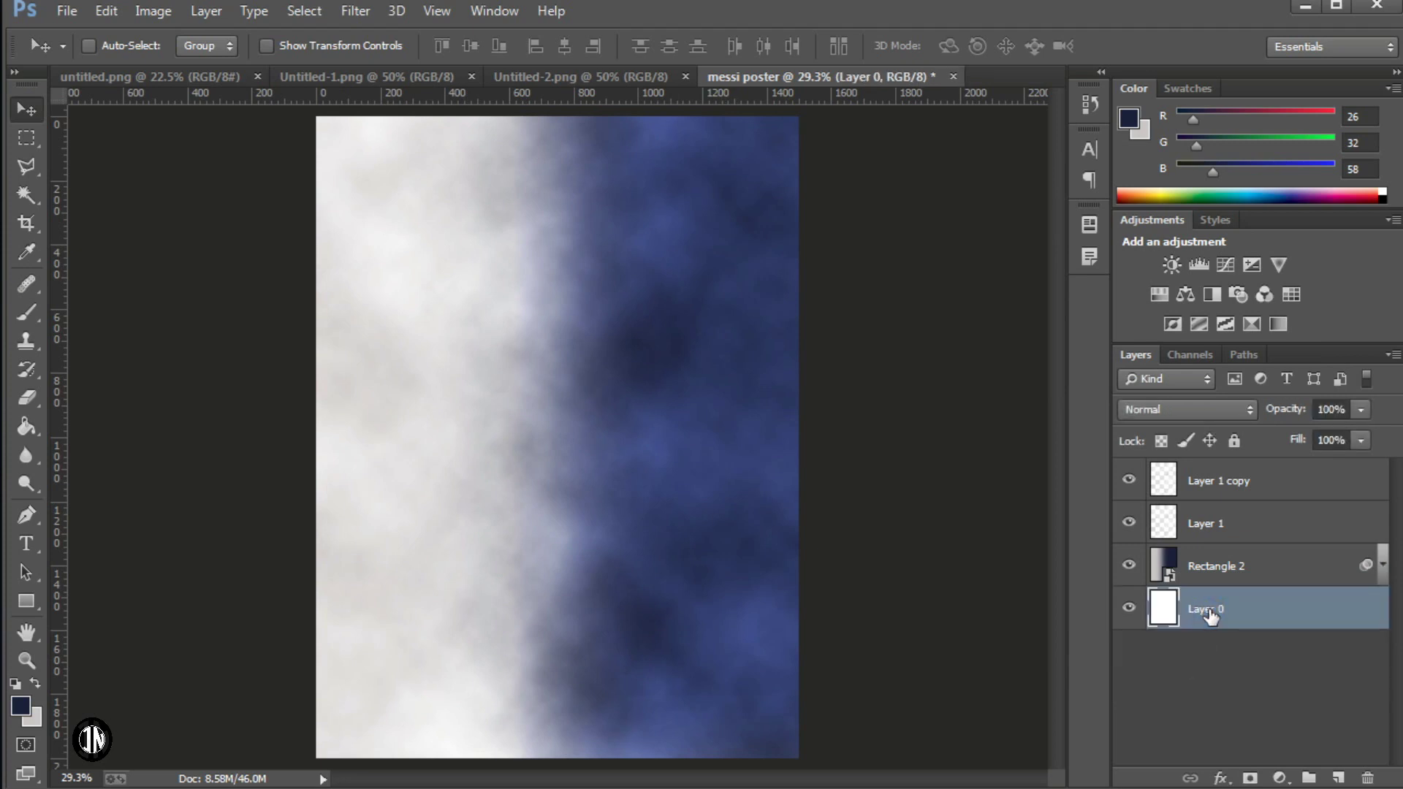
{"action": "key", "text": "Delete"}
- Rename the blurred rectangle layer as background, the cloud layer as fog and its copy as fog1
{"action": "double_click", "coordinate": [1213, 566]}
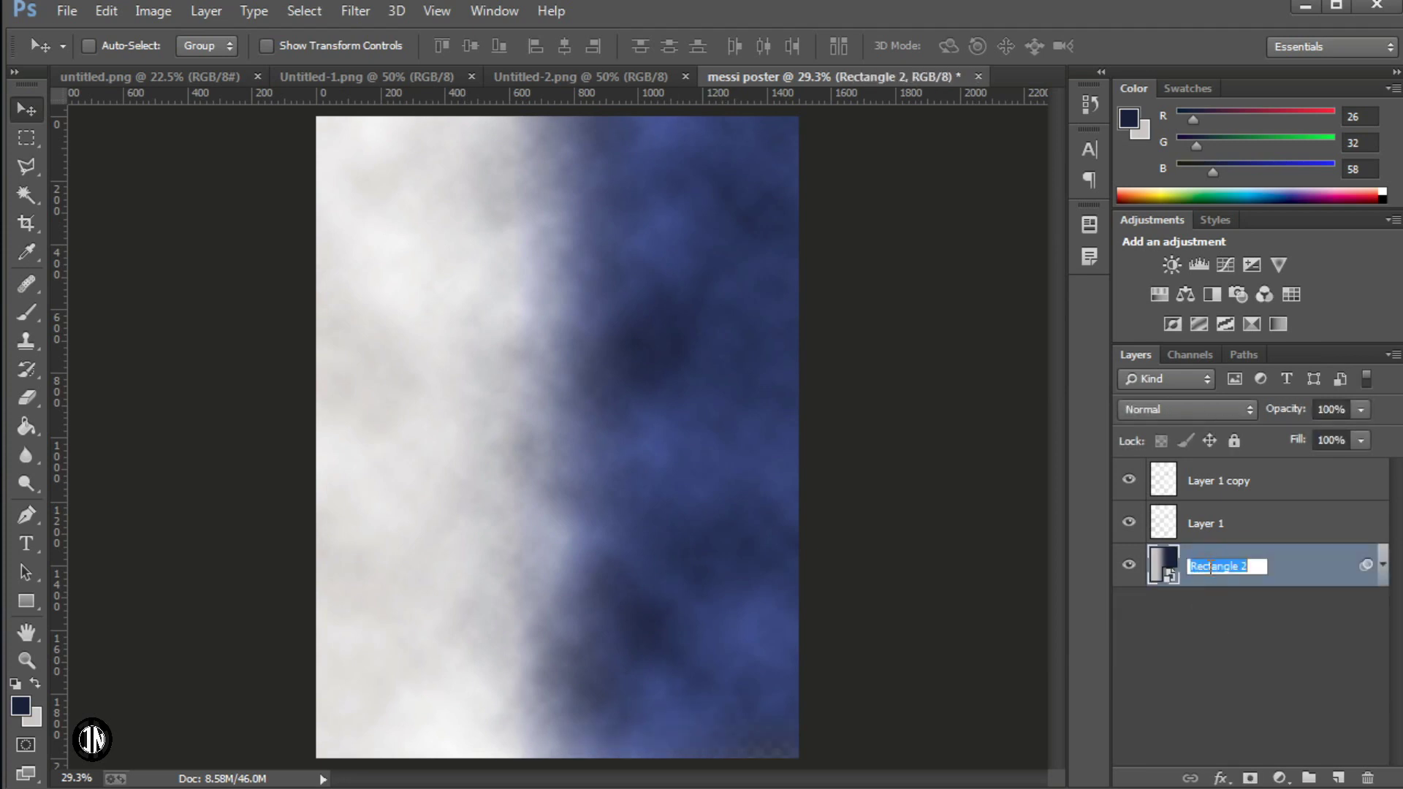
{"action": "type", "text": "background"}
{"action": "key", "text": "Return"}
{"action": "double_click", "coordinate": [1207, 524]}
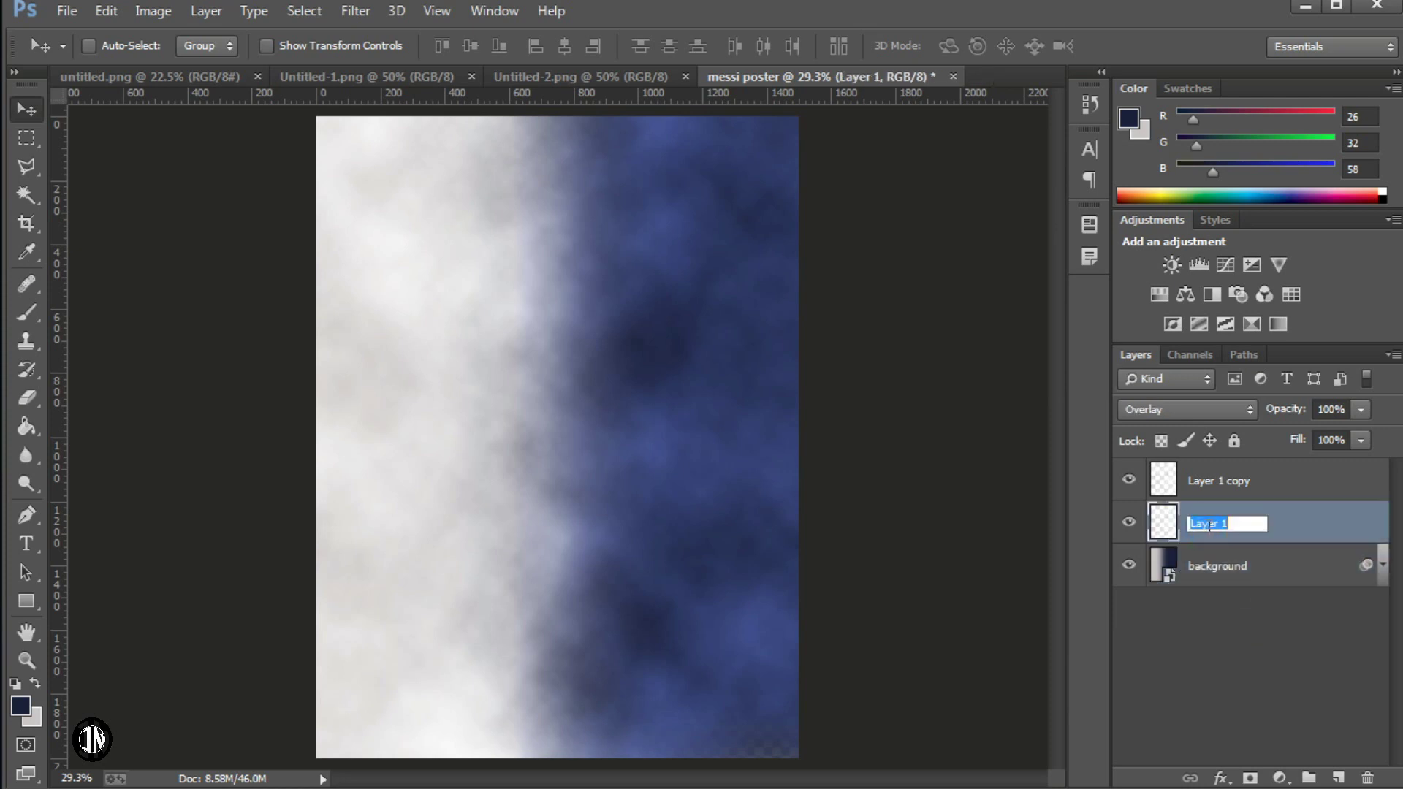
{"action": "type", "text": "fog"}
{"action": "left_click", "coordinate": [1273, 630]}
{"action": "double_click", "coordinate": [1213, 481]}
{"action": "type", "text": "fog"}
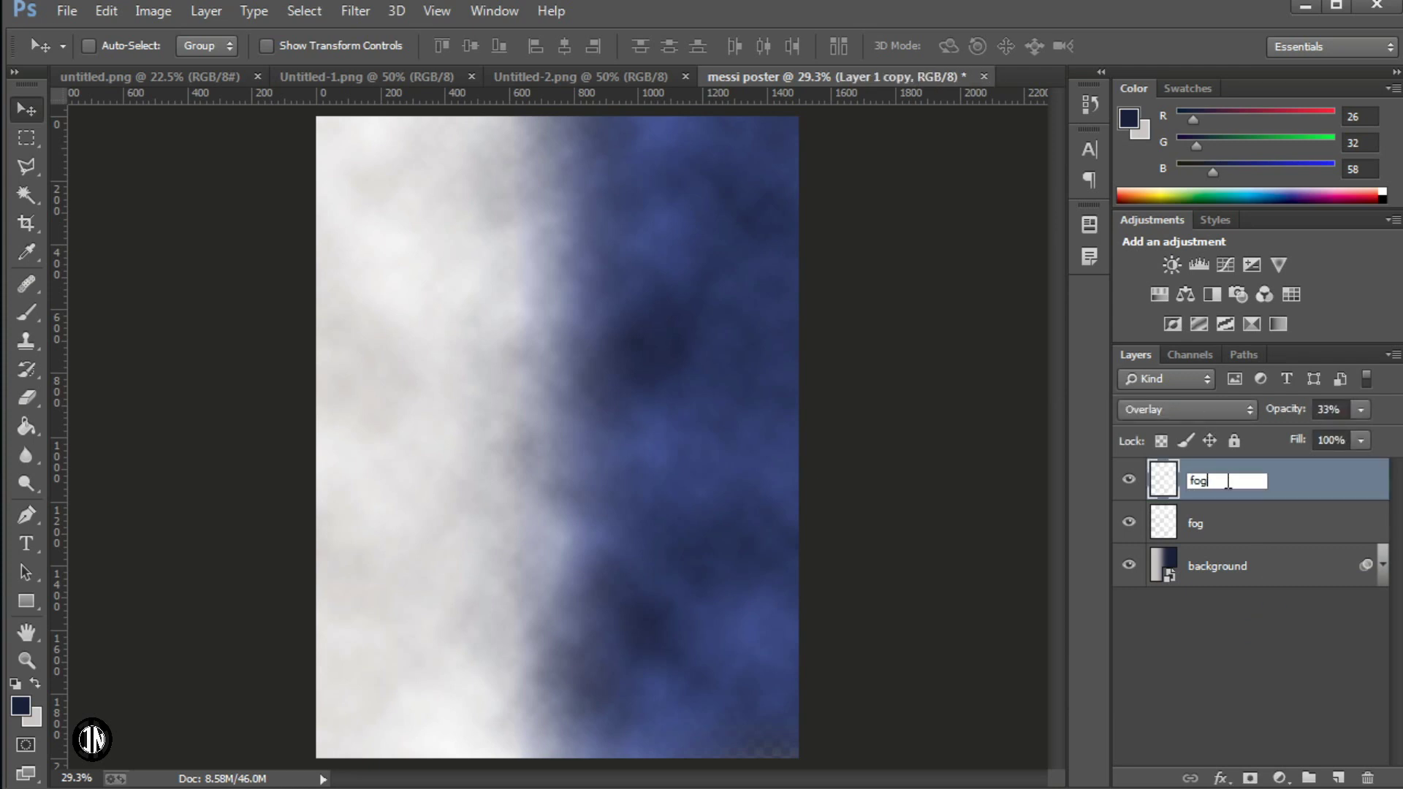
{"action": "type", "text": "1"}
{"action": "left_click", "coordinate": [1229, 604]}
- Duplicate the background layer and convert both background layers together into one smart object
{"action": "key", "text": "b"}
{"action": "left_click", "coordinate": [1260, 582]}
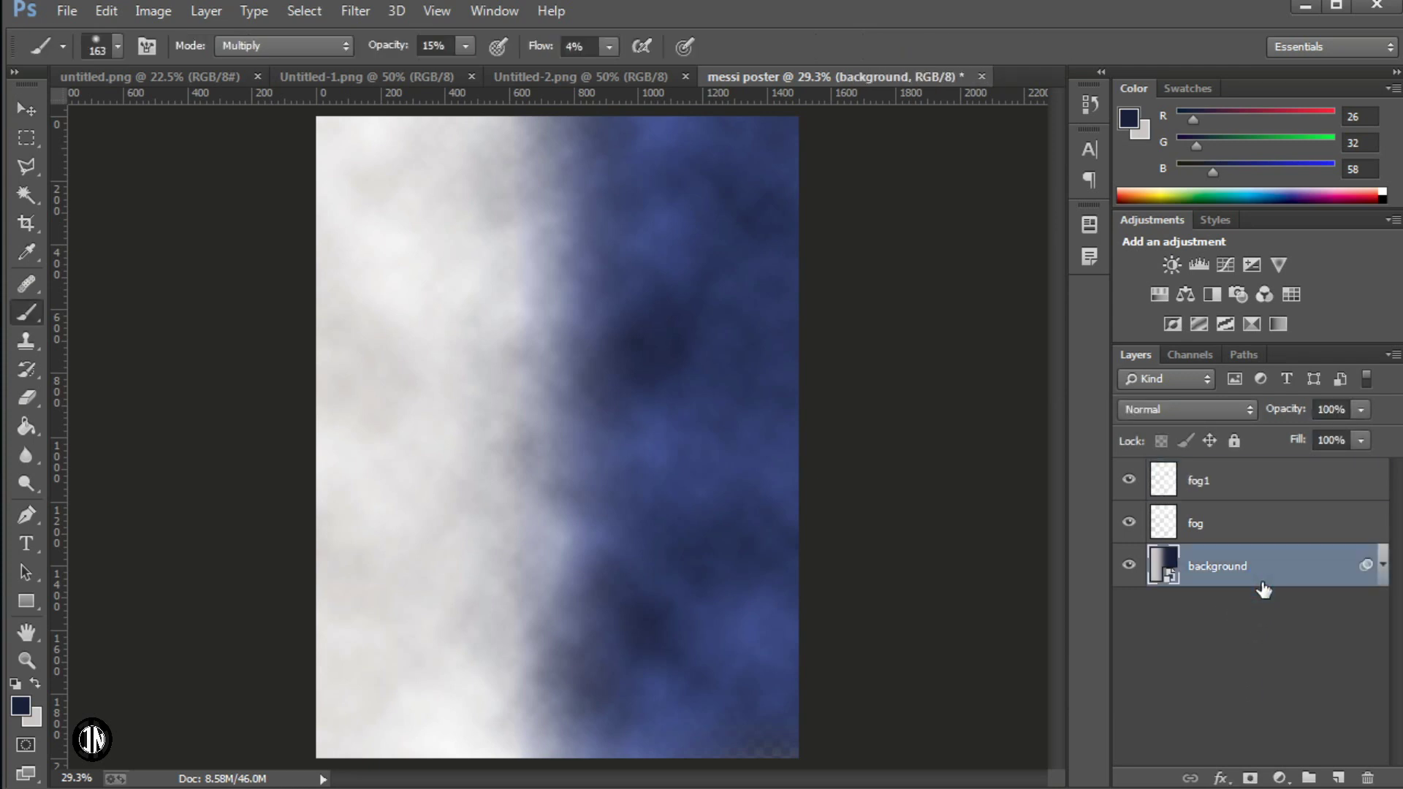
{"action": "key", "text": "ctrl+j"}
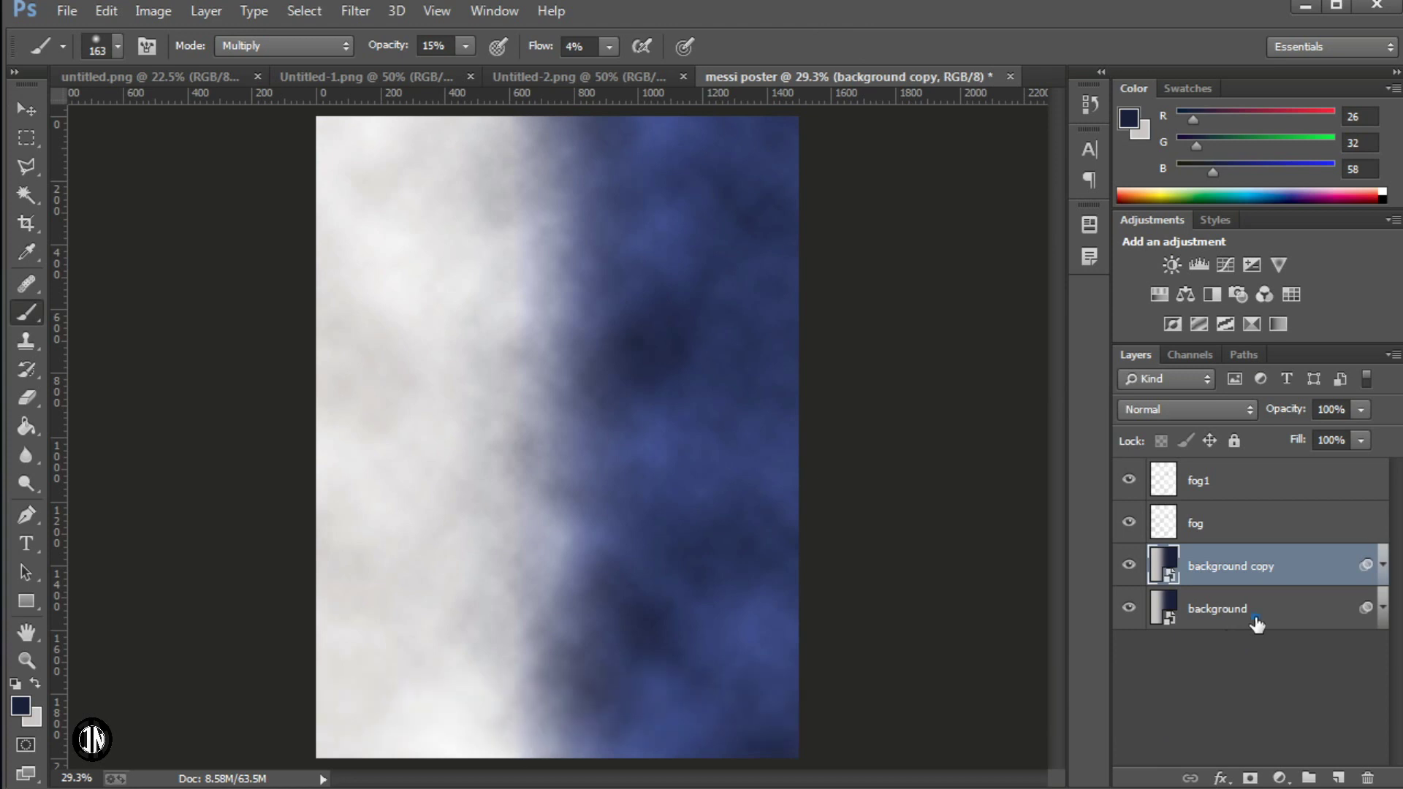
{"action": "left_click", "coordinate": [1256, 620], "text": "shift"}
{"action": "right_click", "coordinate": [1257, 622]}
{"action": "left_click", "coordinate": [1023, 170]}
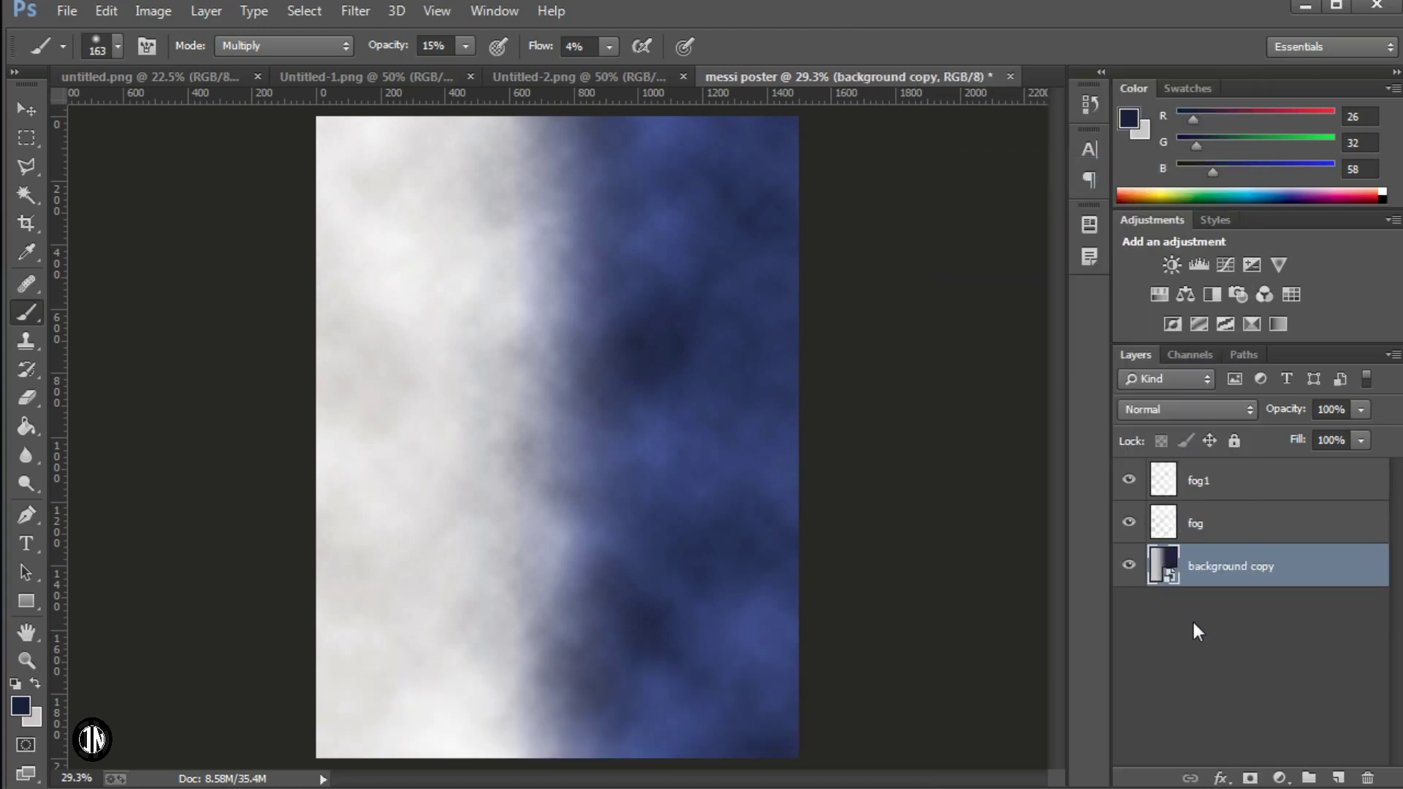
{"action": "left_click", "coordinate": [1191, 620]}
- Copy the back-view Messi cutout from Untitled-1.png onto the poster
{"action": "key", "text": "v"}
{"action": "left_click", "coordinate": [420, 79]}
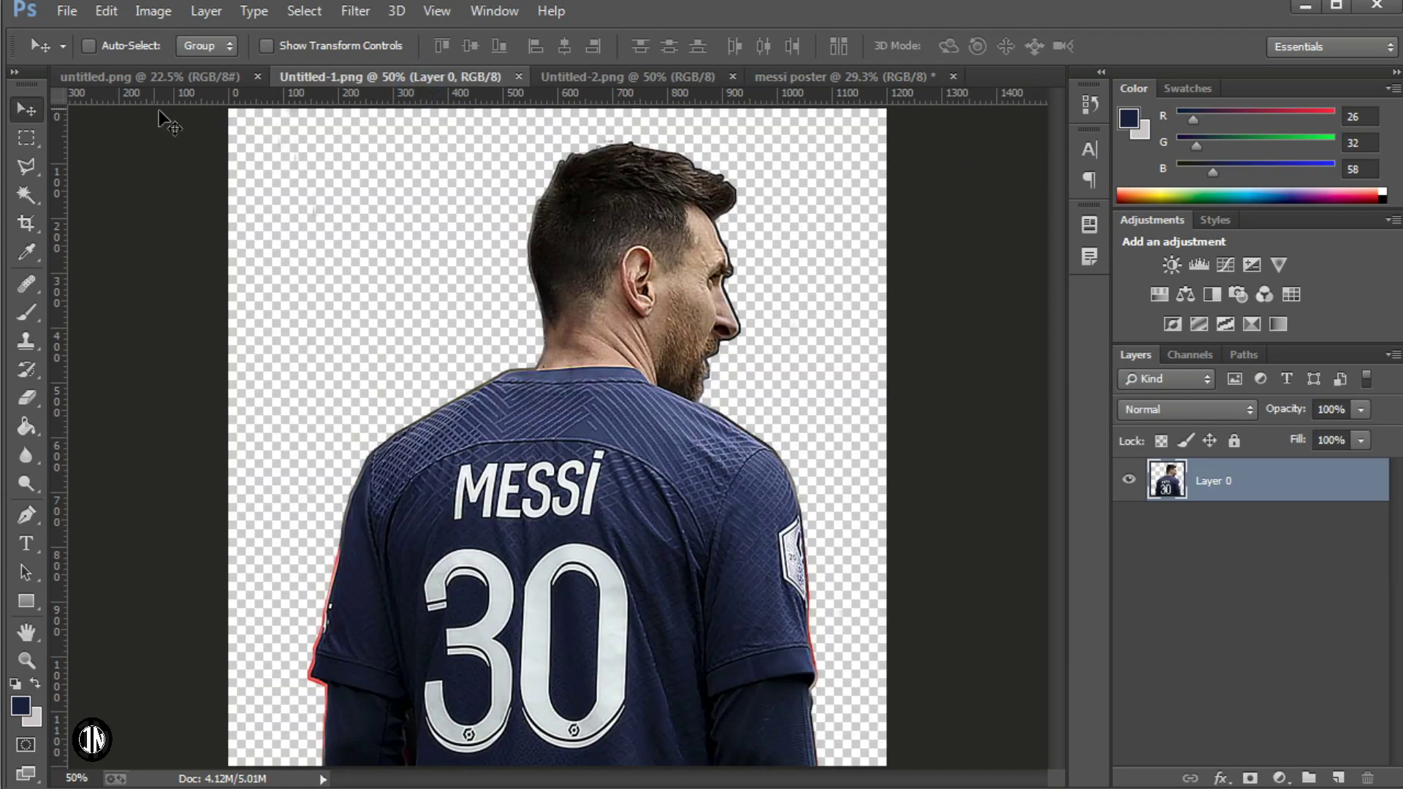
{"action": "left_click_drag", "start_coordinate": [610, 484], "coordinate": [791, 200]}
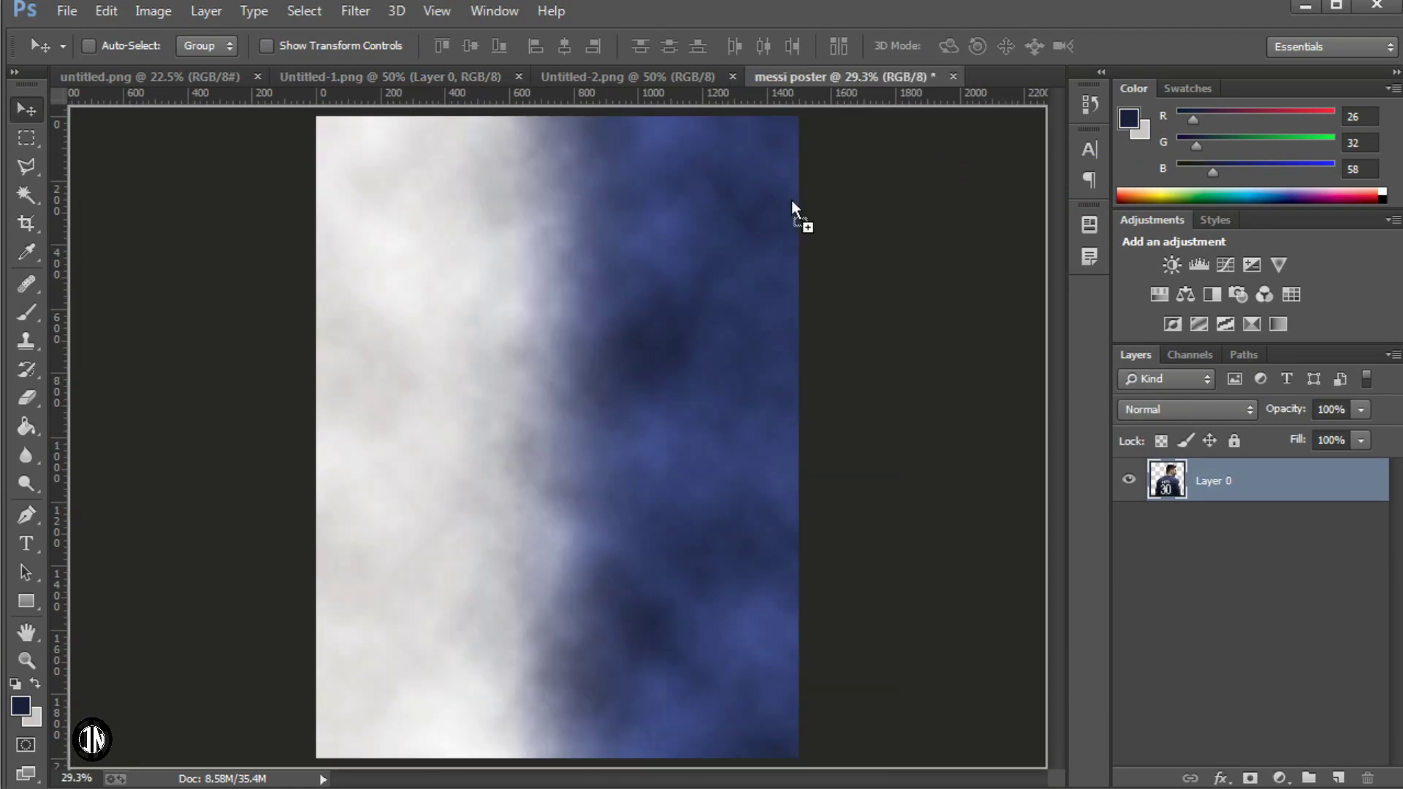
{"action": "left_click_drag", "start_coordinate": [597, 402], "coordinate": [611, 409]}
- Enlarge the back-view Messi cutout to about 139% so it fills the navy half of the poster
{"action": "left_click", "coordinate": [343, 46]}
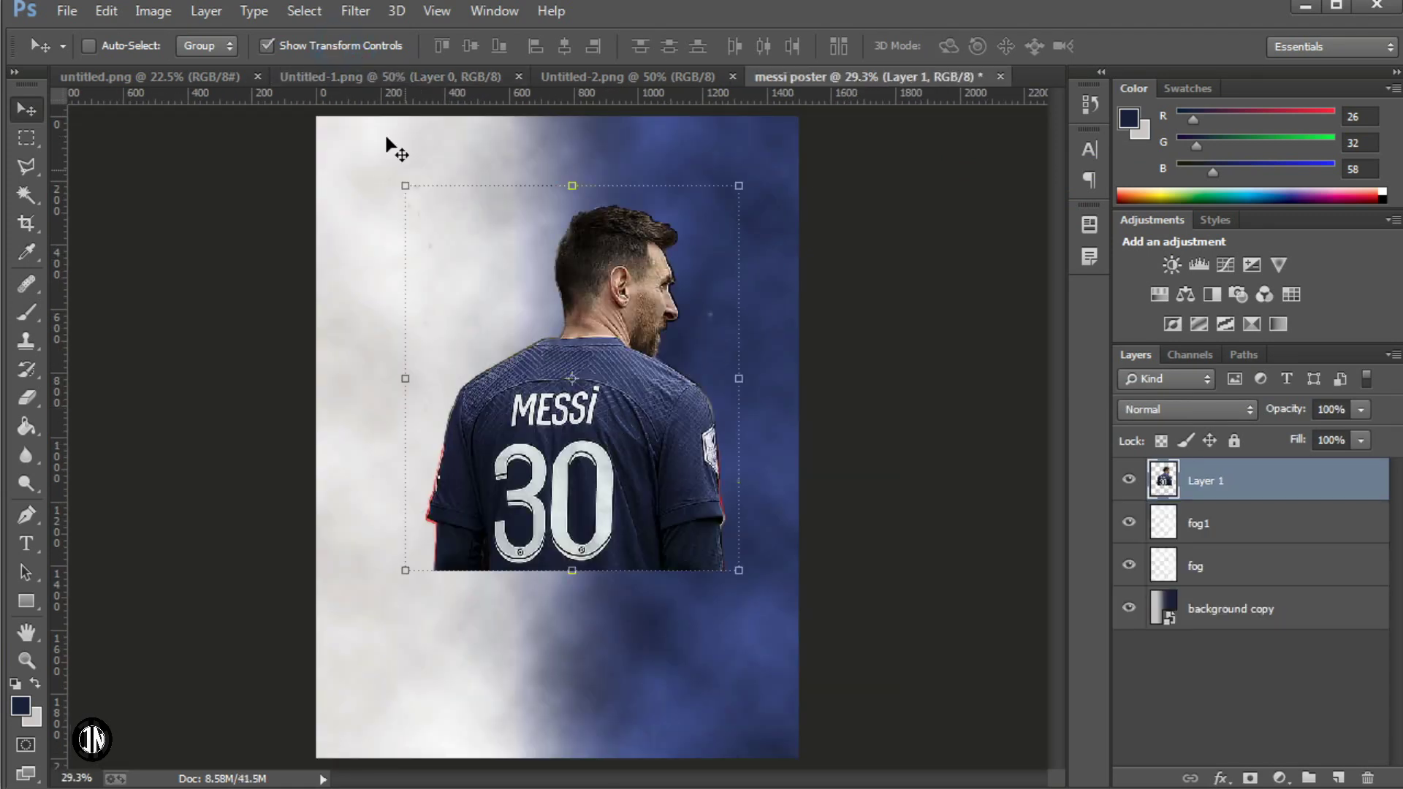
{"action": "left_click_drag", "start_coordinate": [730, 583], "coordinate": [904, 702]}
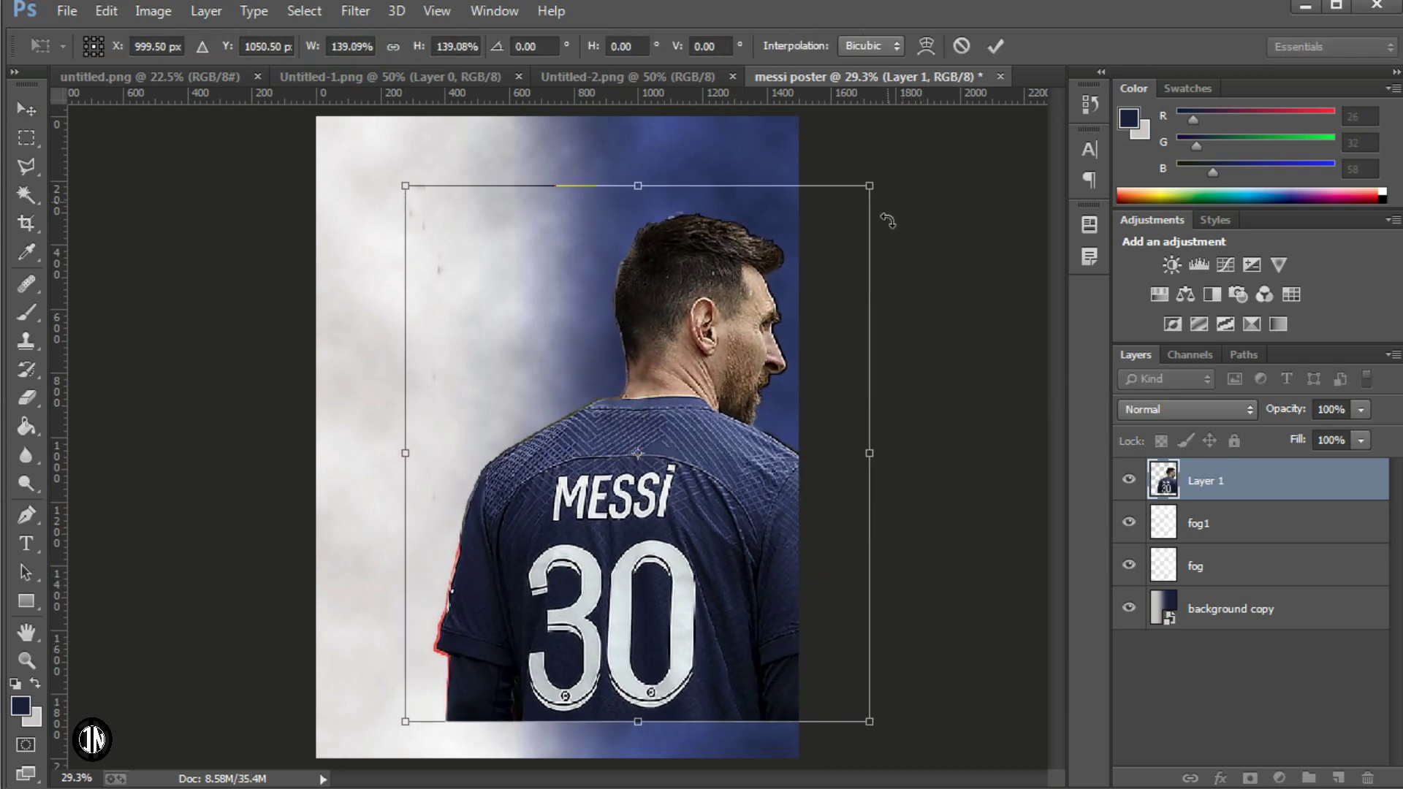
{"action": "left_click", "coordinate": [995, 46]}
{"action": "left_click", "coordinate": [400, 46]}
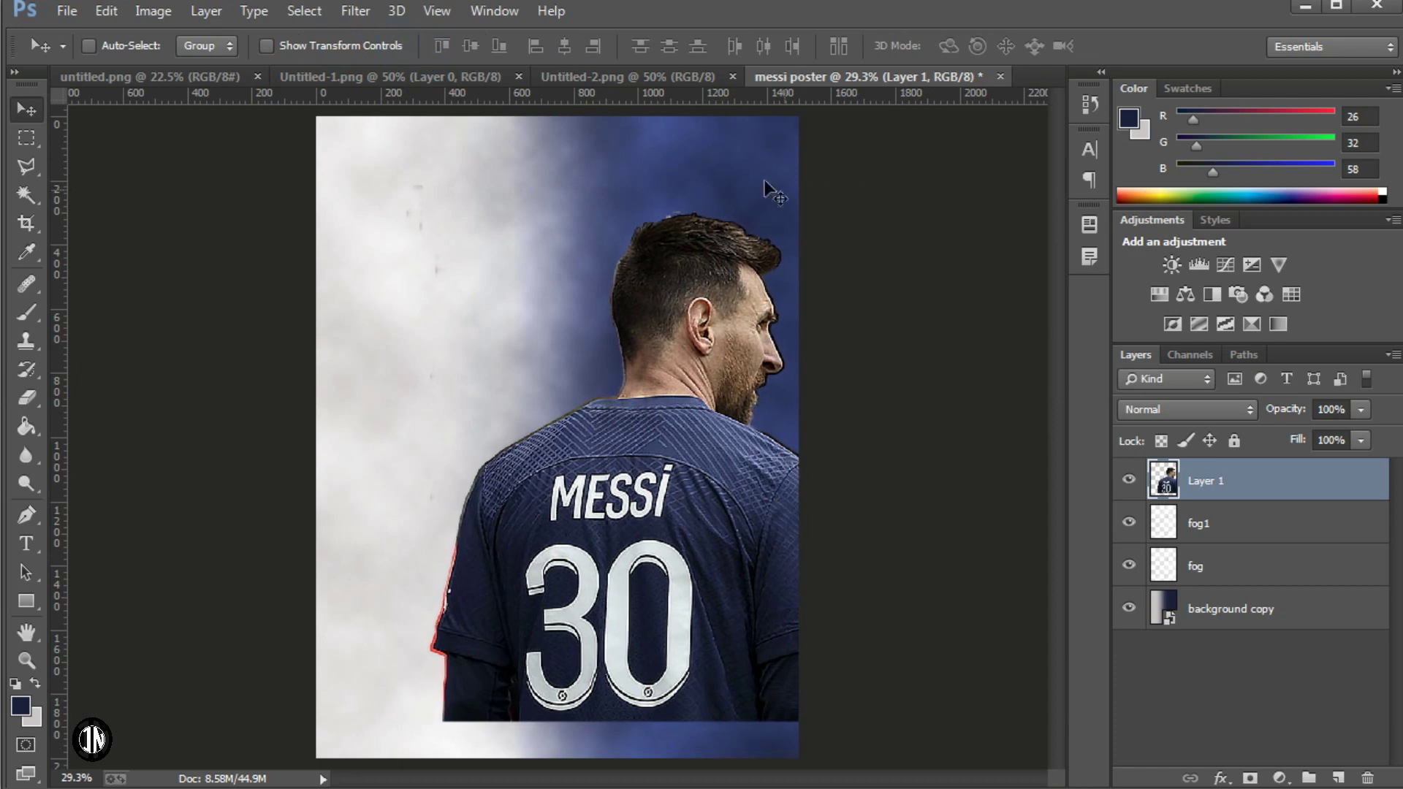
- Set the back-view Messi layer's blend mode to Lighten and lower its fill to about 23%
{"action": "left_click", "coordinate": [1195, 411]}
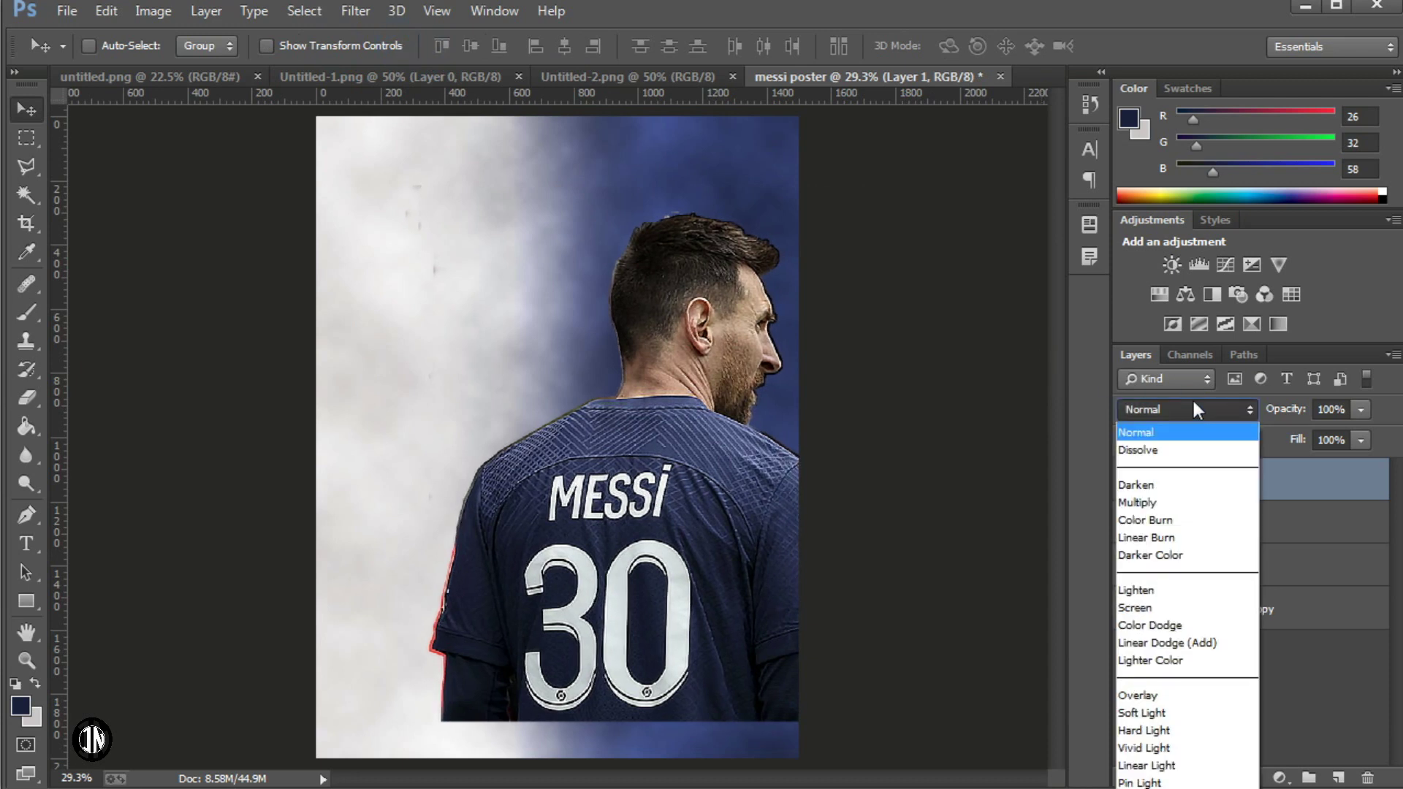
{"action": "left_click", "coordinate": [1162, 590]}
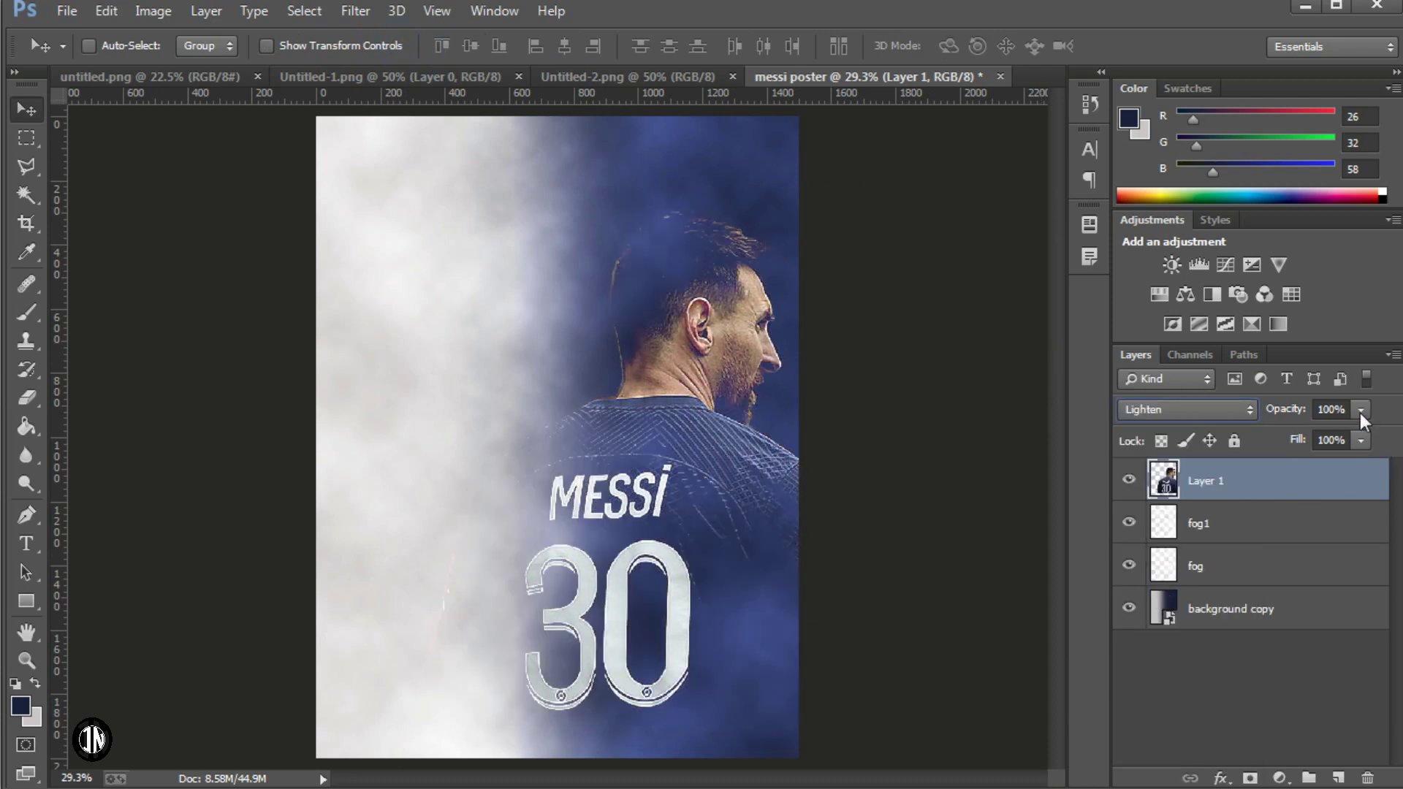
{"action": "left_click_drag", "start_coordinate": [1361, 413], "coordinate": [1286, 463]}
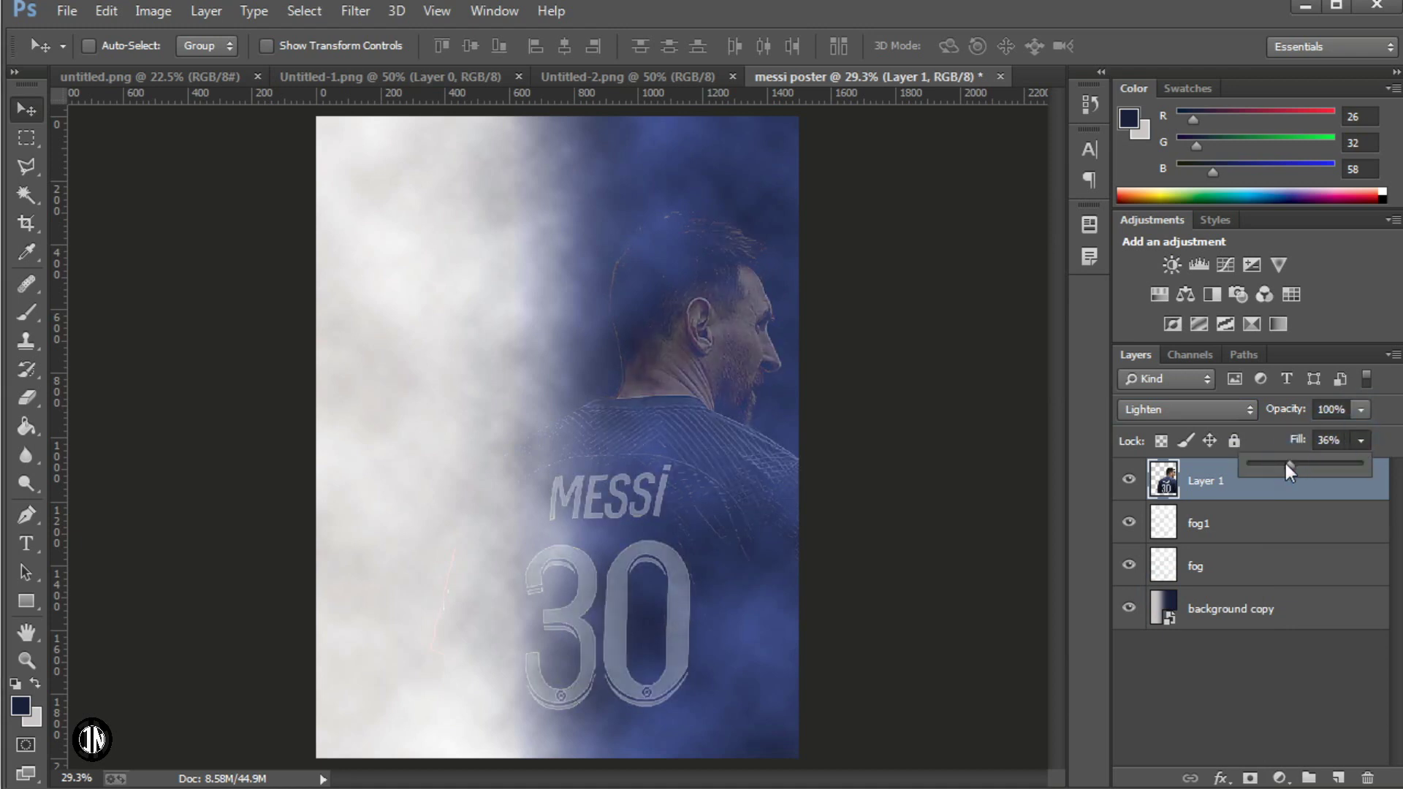
{"action": "left_click", "coordinate": [1273, 465]}
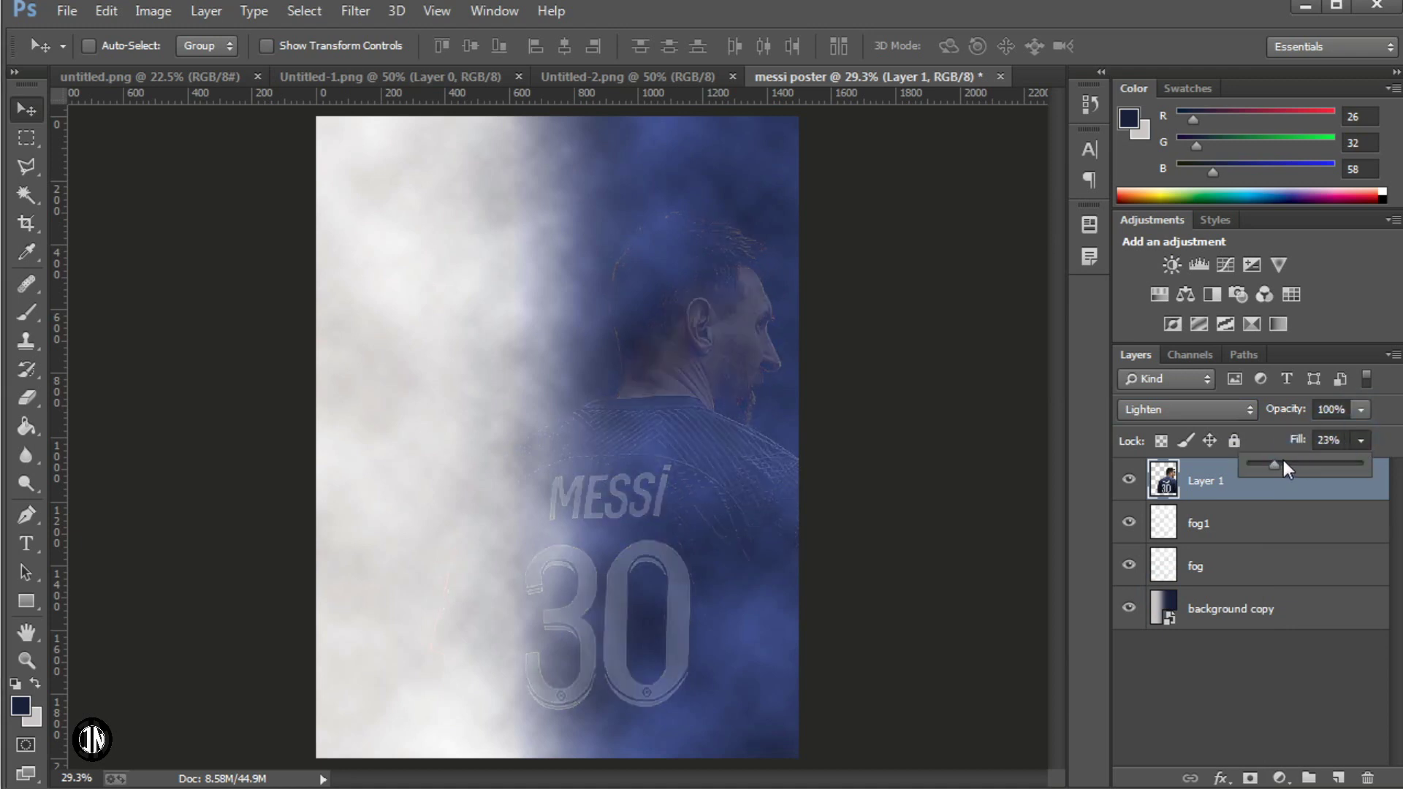
{"action": "left_click", "coordinate": [1315, 666]}
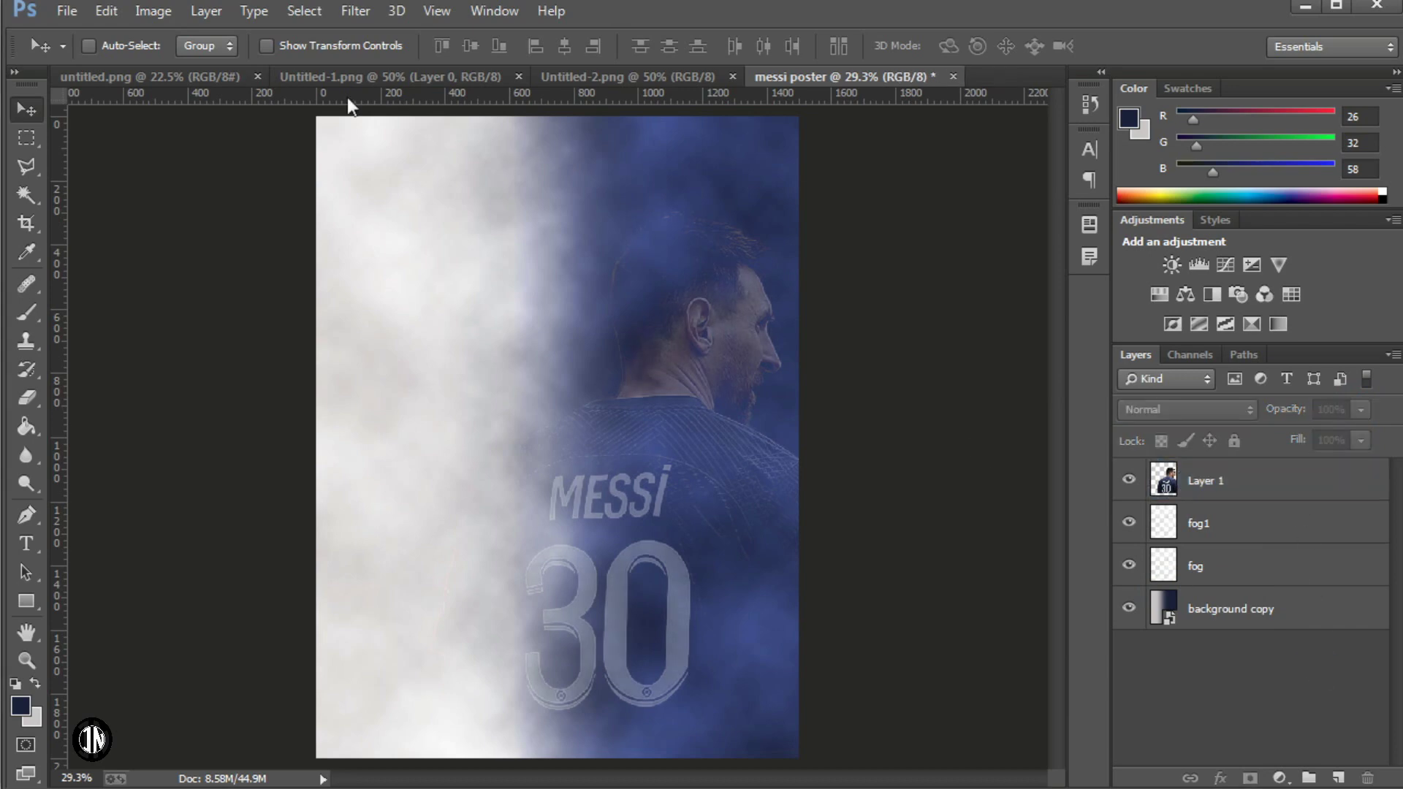
- Copy the white Paris Saint-Germain logo from Untitled-2.png onto the poster, above the Messi layer
{"action": "left_click", "coordinate": [191, 76]}
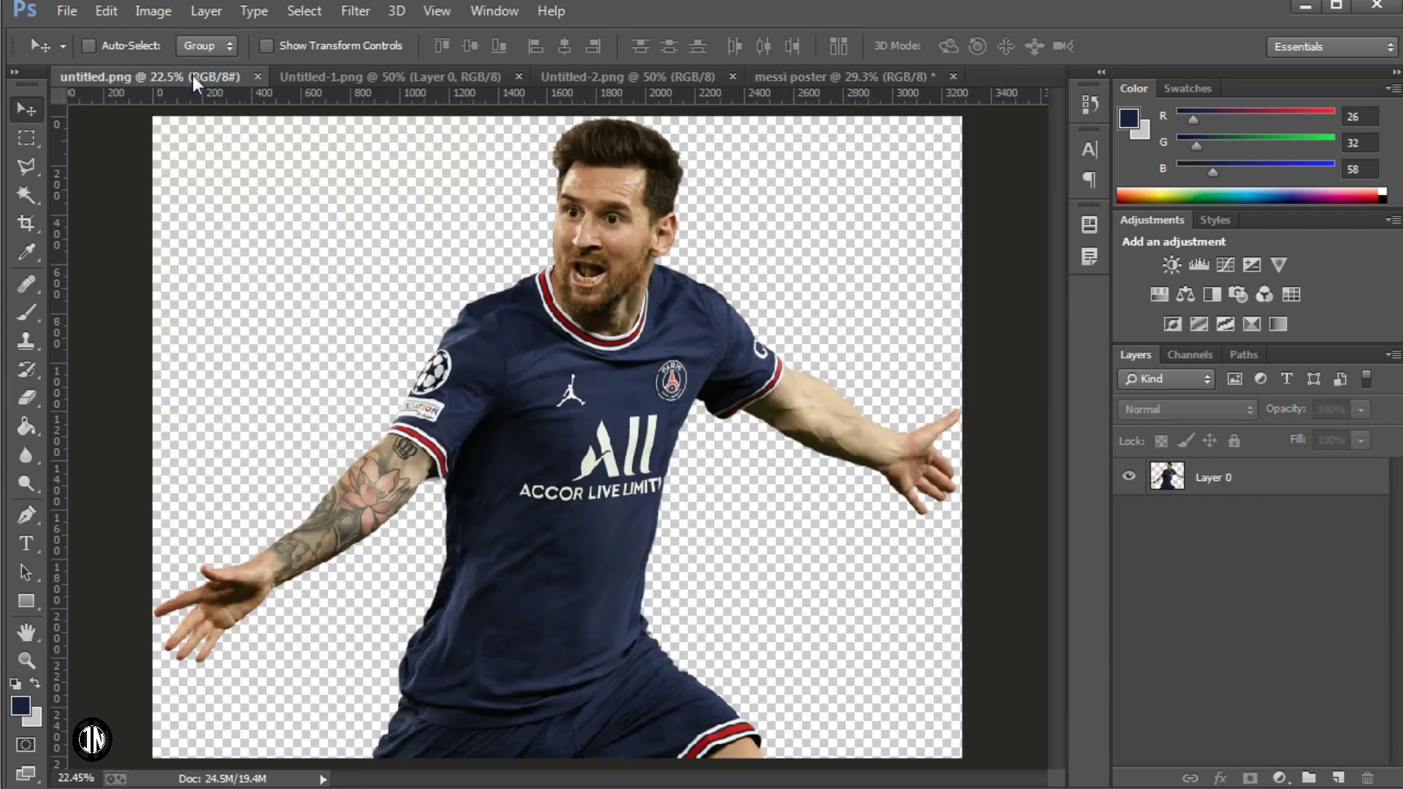
{"action": "left_click", "coordinate": [326, 76]}
{"action": "left_click", "coordinate": [601, 81]}
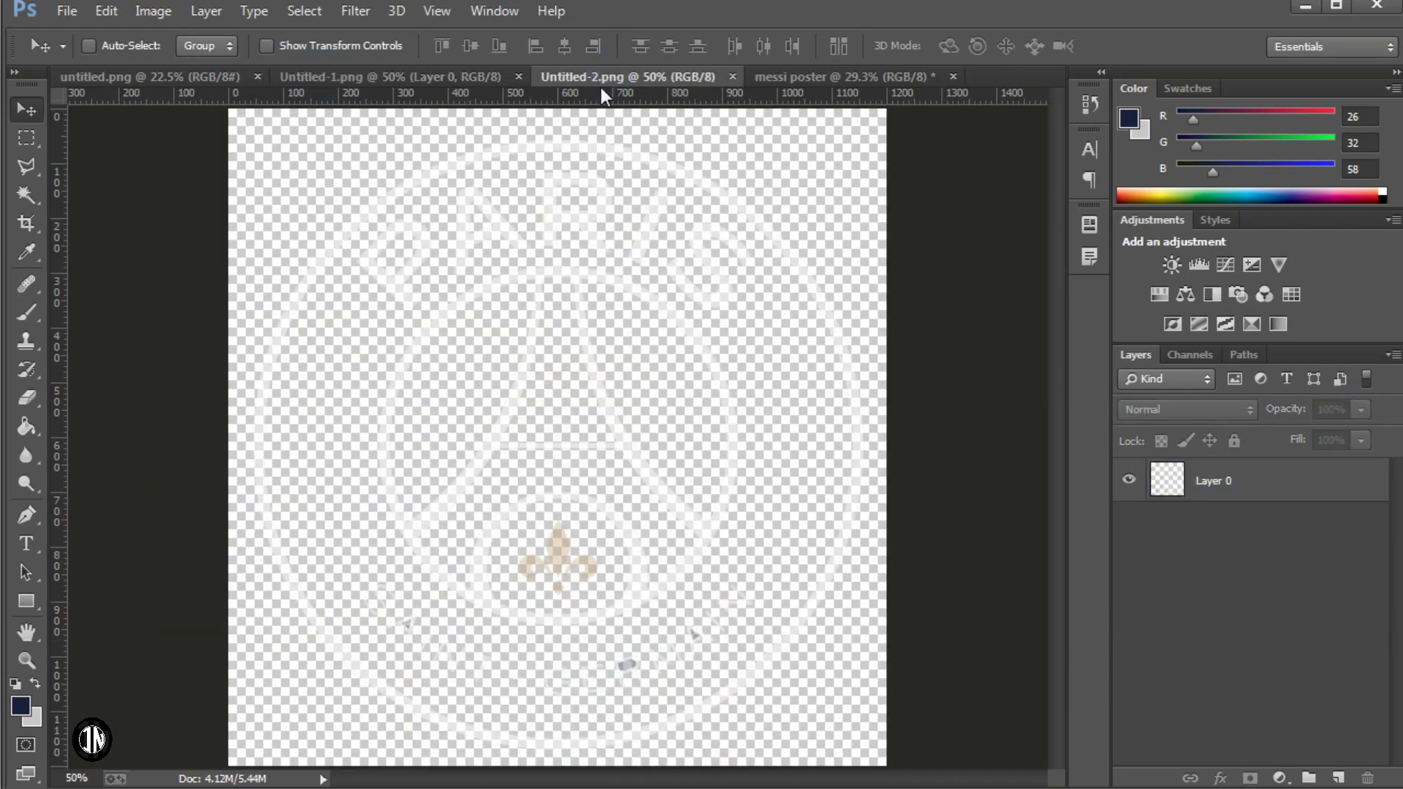
{"action": "left_click", "coordinate": [1348, 506]}
{"action": "left_click_drag", "start_coordinate": [617, 558], "coordinate": [546, 425]}
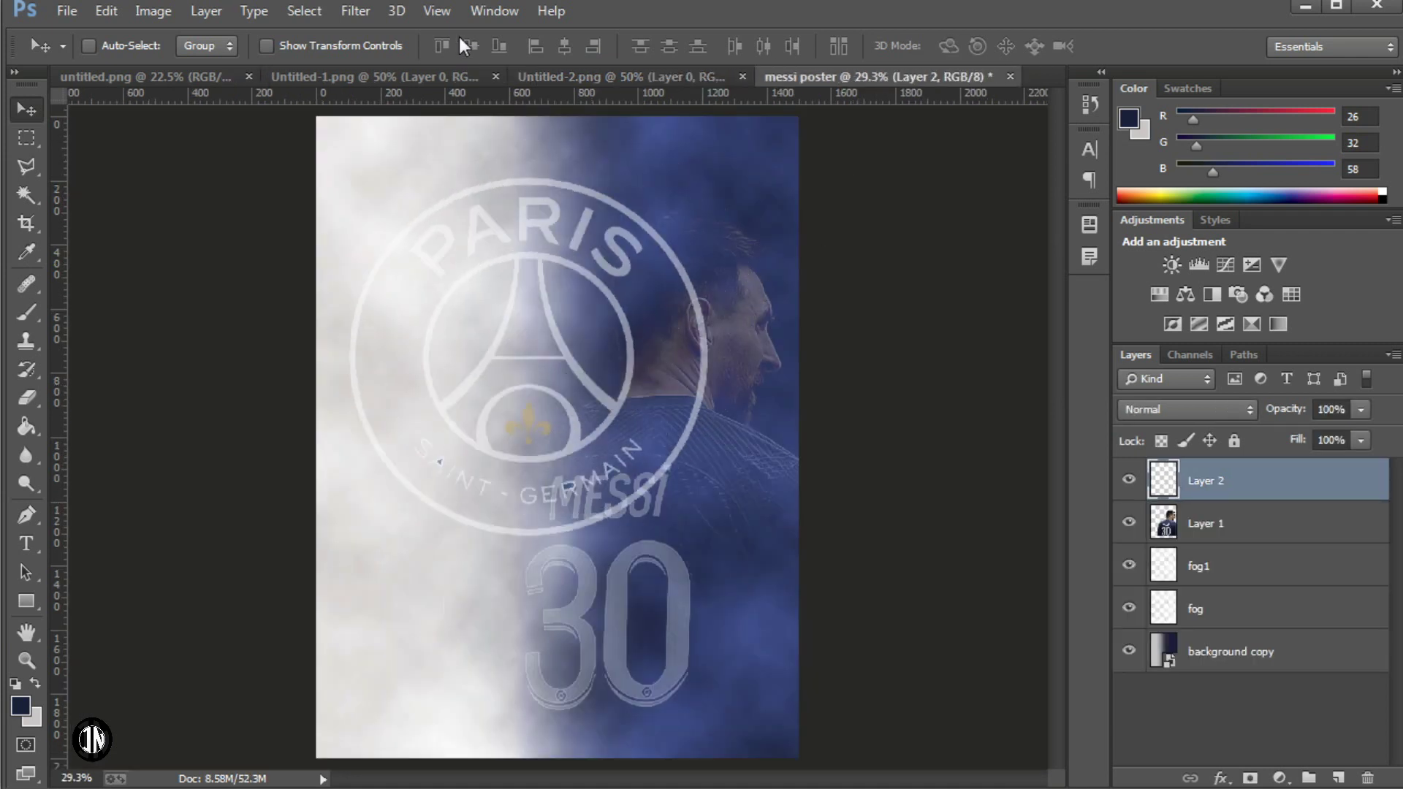
- Enlarge the Paris Saint-Germain logo until its outer ring extends past both sides of the poster, and centre it
{"action": "left_click", "coordinate": [368, 45]}
{"action": "left_click_drag", "start_coordinate": [724, 544], "coordinate": [887, 653]}
{"action": "left_click_drag", "start_coordinate": [528, 418], "coordinate": [464, 411]}
{"action": "left_click_drag", "start_coordinate": [801, 664], "coordinate": [862, 714]}
{"action": "left_click_drag", "start_coordinate": [276, 150], "coordinate": [265, 138]}
{"action": "left_click", "coordinate": [998, 46]}
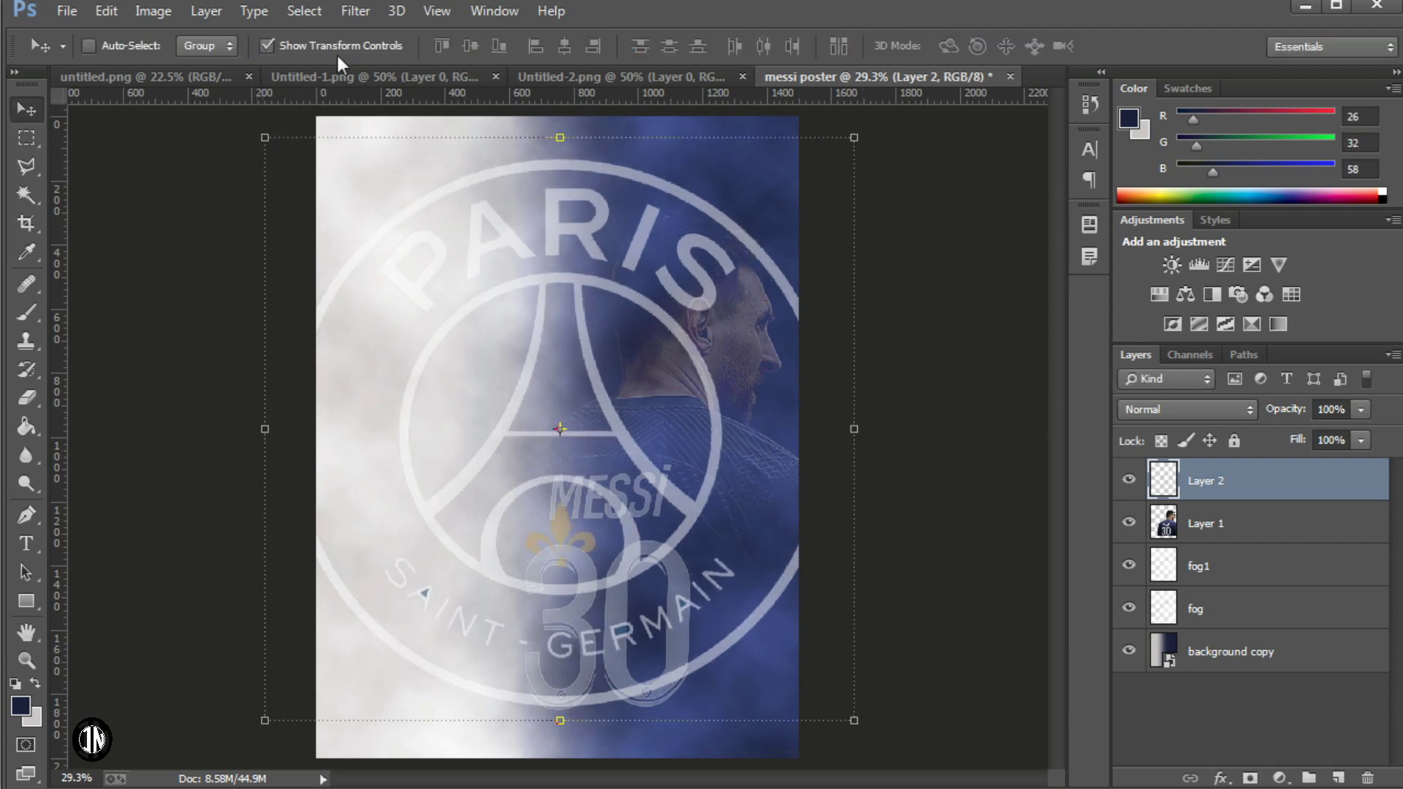
- Try the Lighten blend mode on the logo layer, settle on Overlay, and set its fill to 47%
{"action": "left_click", "coordinate": [1208, 410]}
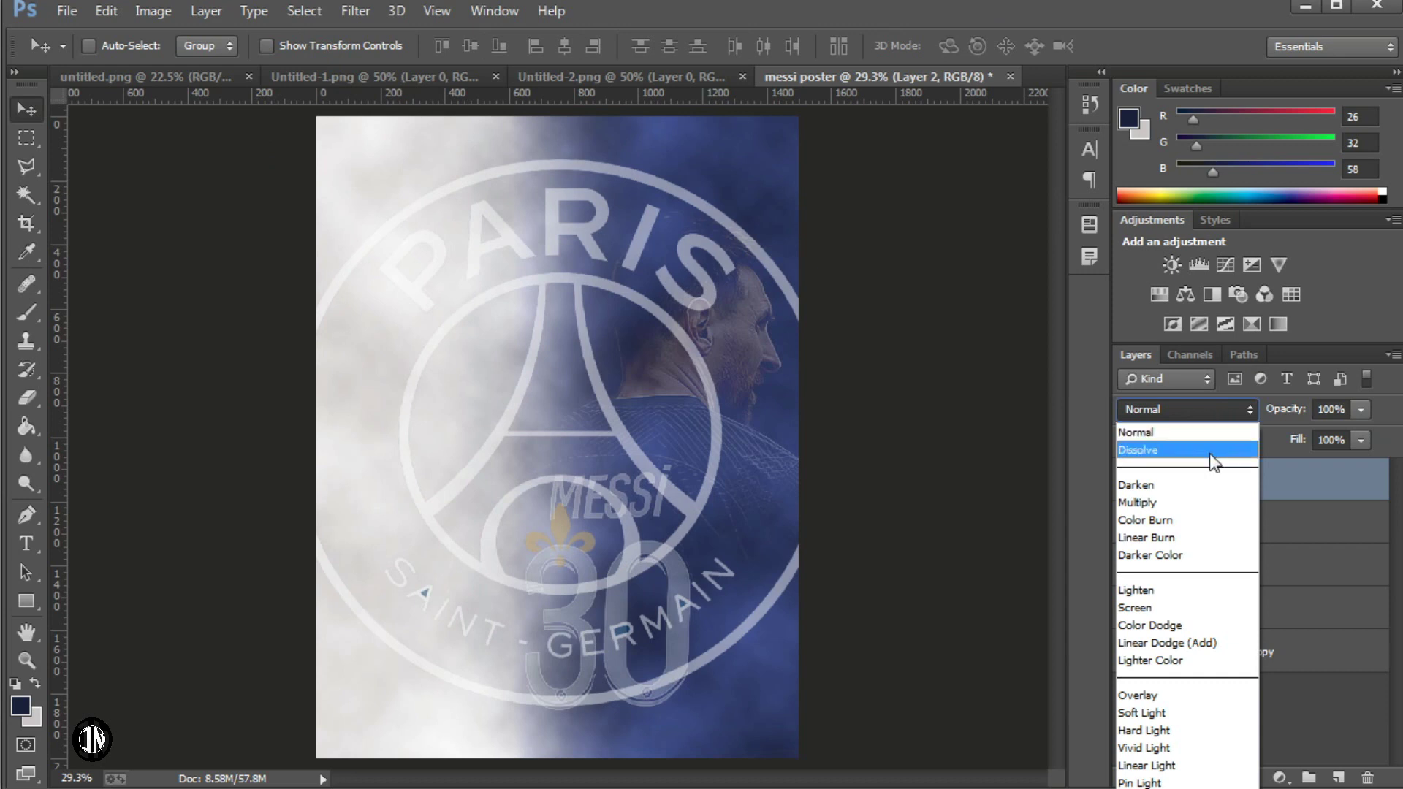
{"action": "left_click", "coordinate": [1190, 591]}
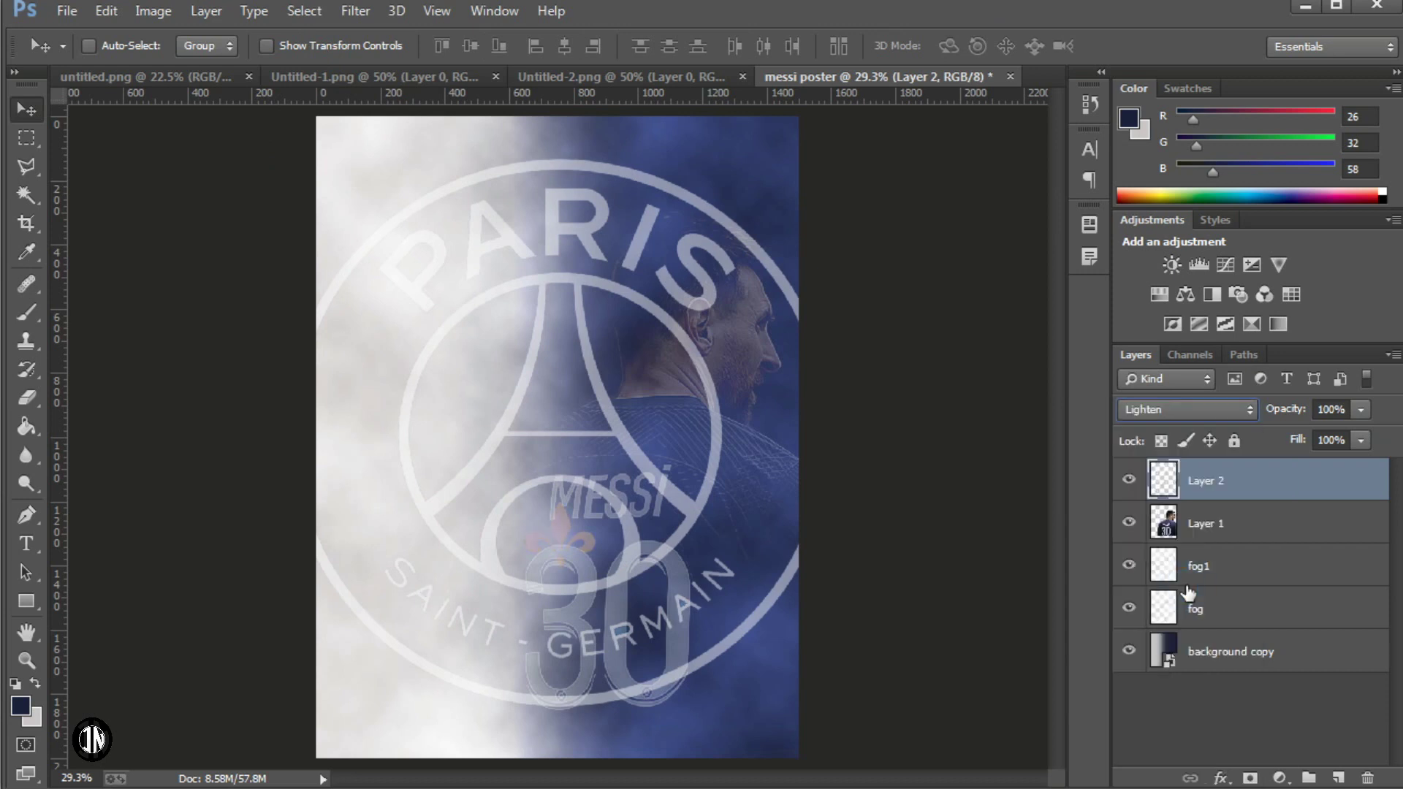
{"action": "left_click", "coordinate": [1190, 411]}
{"action": "left_click", "coordinate": [1177, 693]}
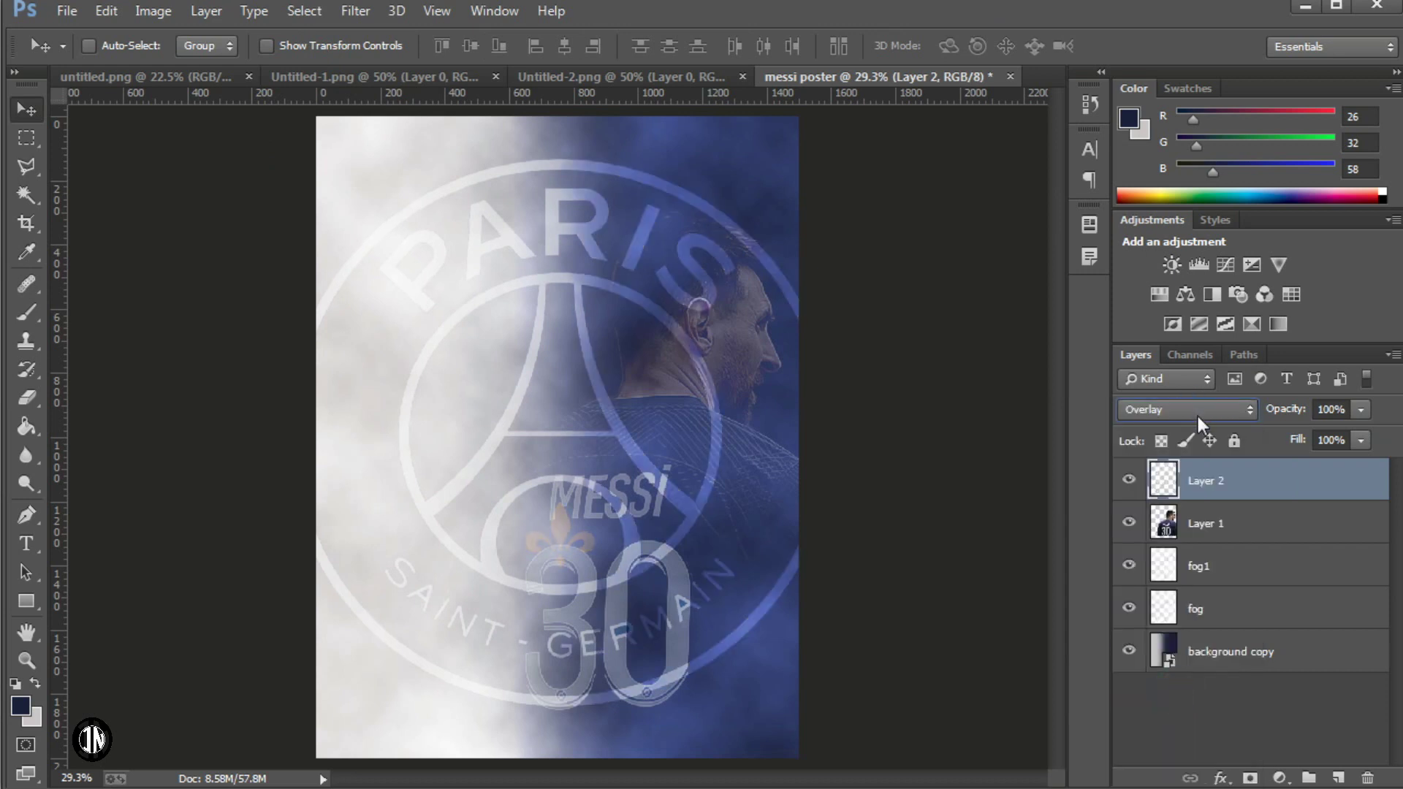
{"action": "key", "text": "shift+4"}
{"action": "key", "text": "shift+7"}
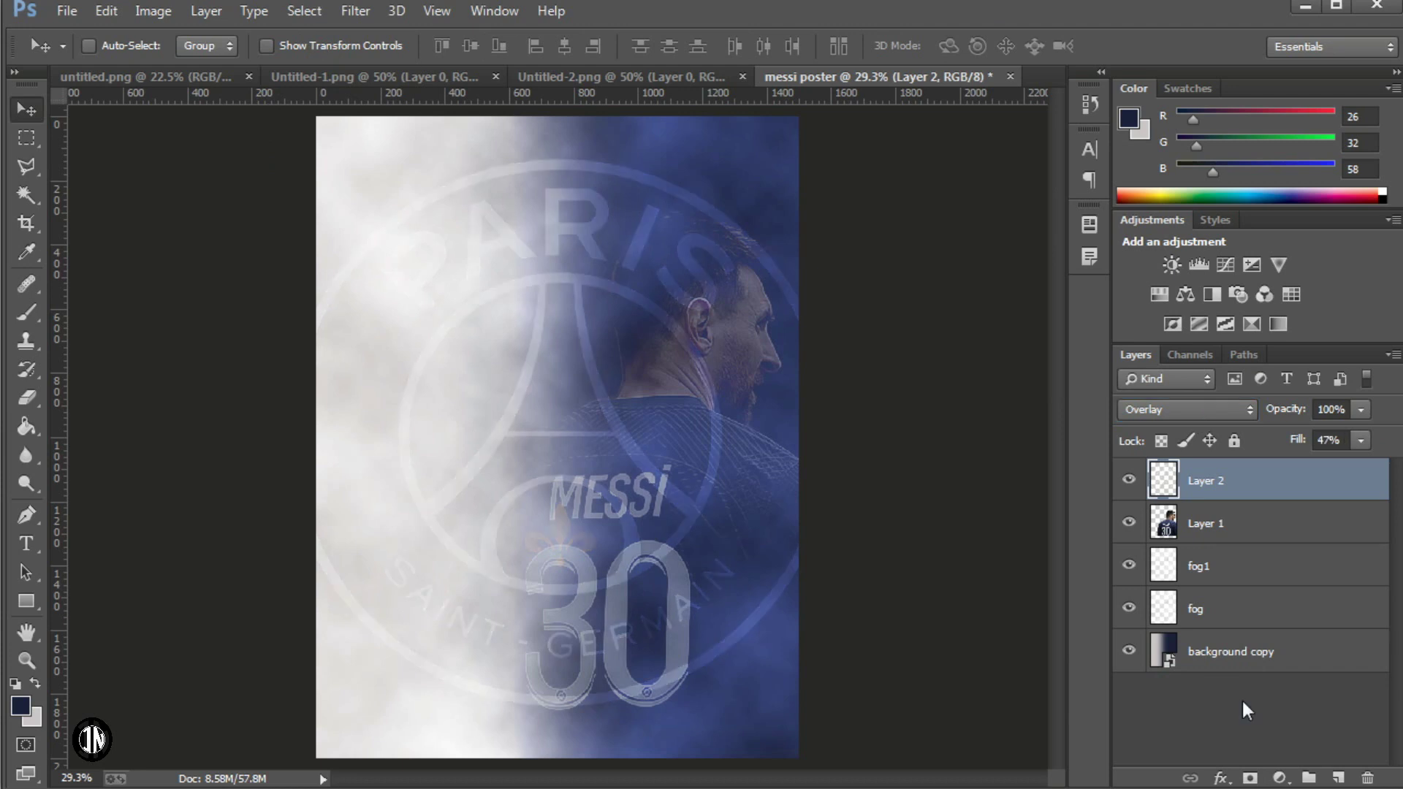
{"action": "left_click", "coordinate": [1247, 697]}
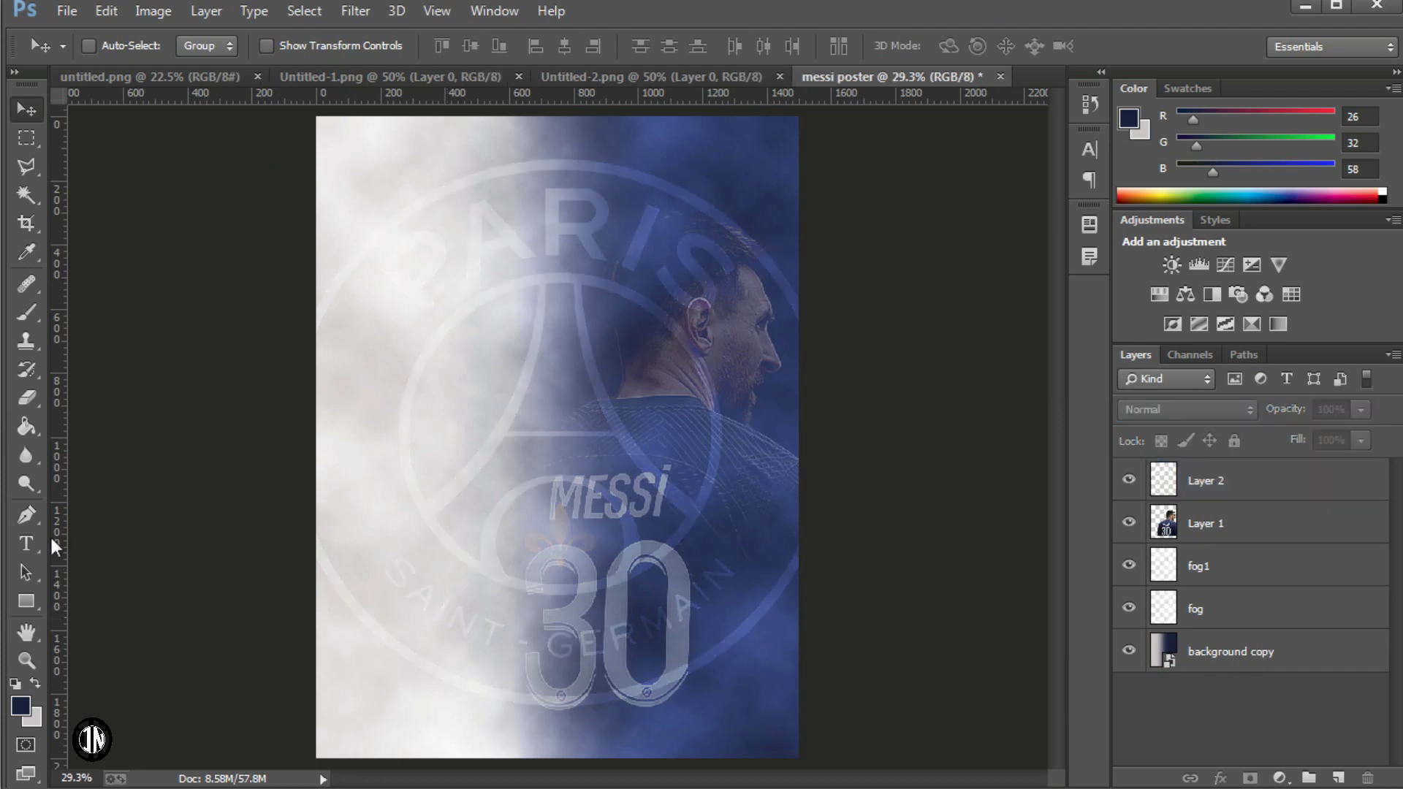
- Add the text "MESSI" in Agency FB Bold at 100 pt on the poster and colour it white (ffffff)
{"action": "left_click", "coordinate": [26, 543]}
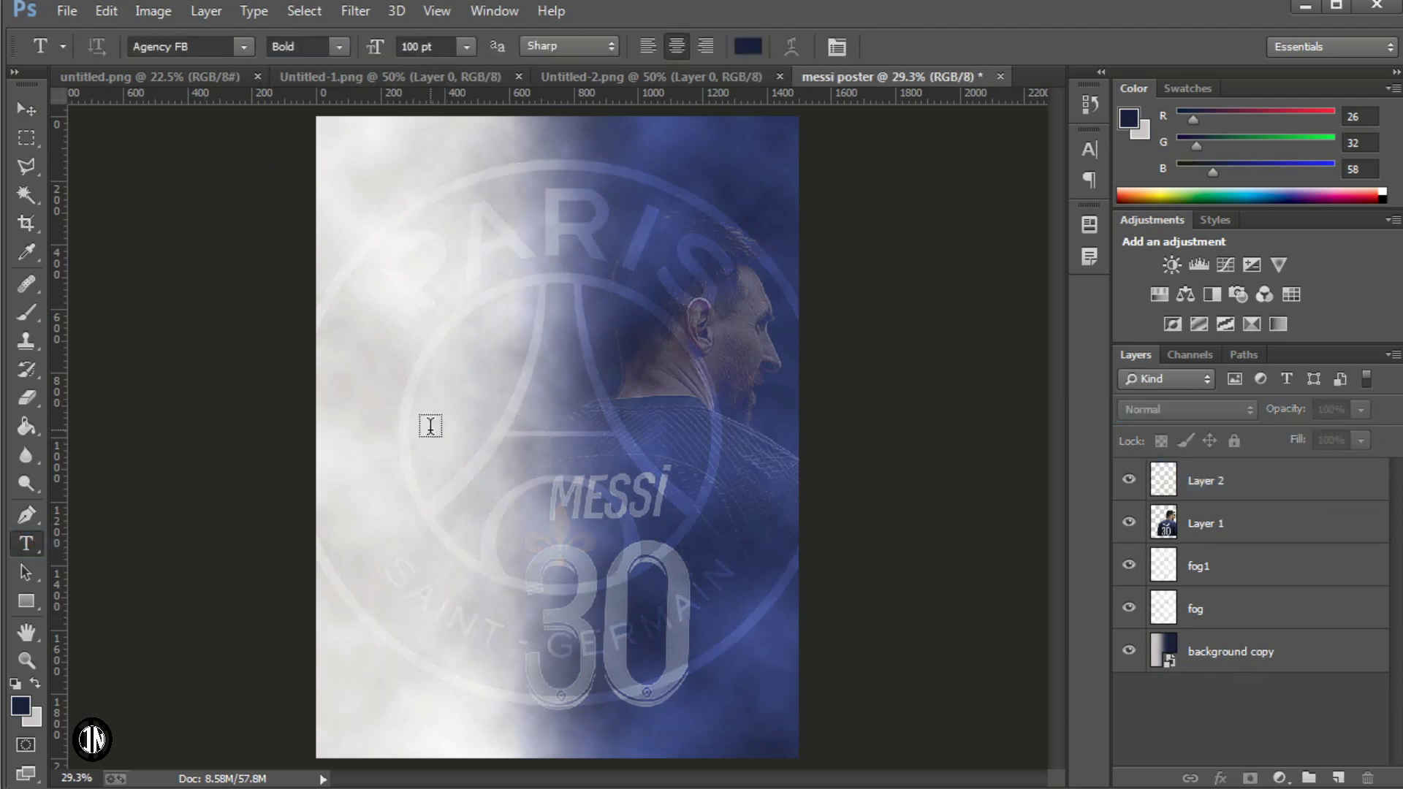
{"action": "left_click", "coordinate": [431, 426]}
{"action": "type", "text": "ME"}
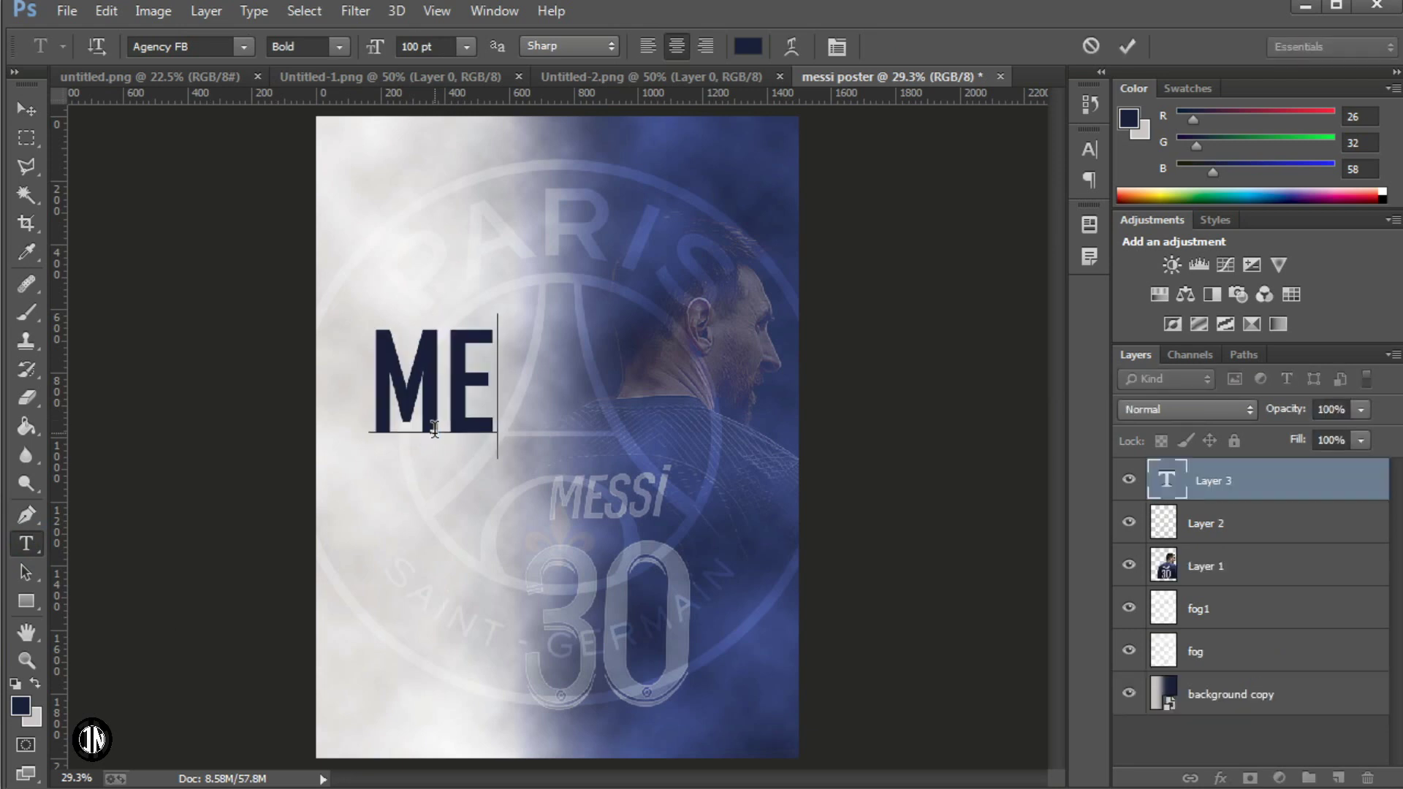
{"action": "type", "text": "SSI"}
{"action": "key", "text": "ctrl+a"}
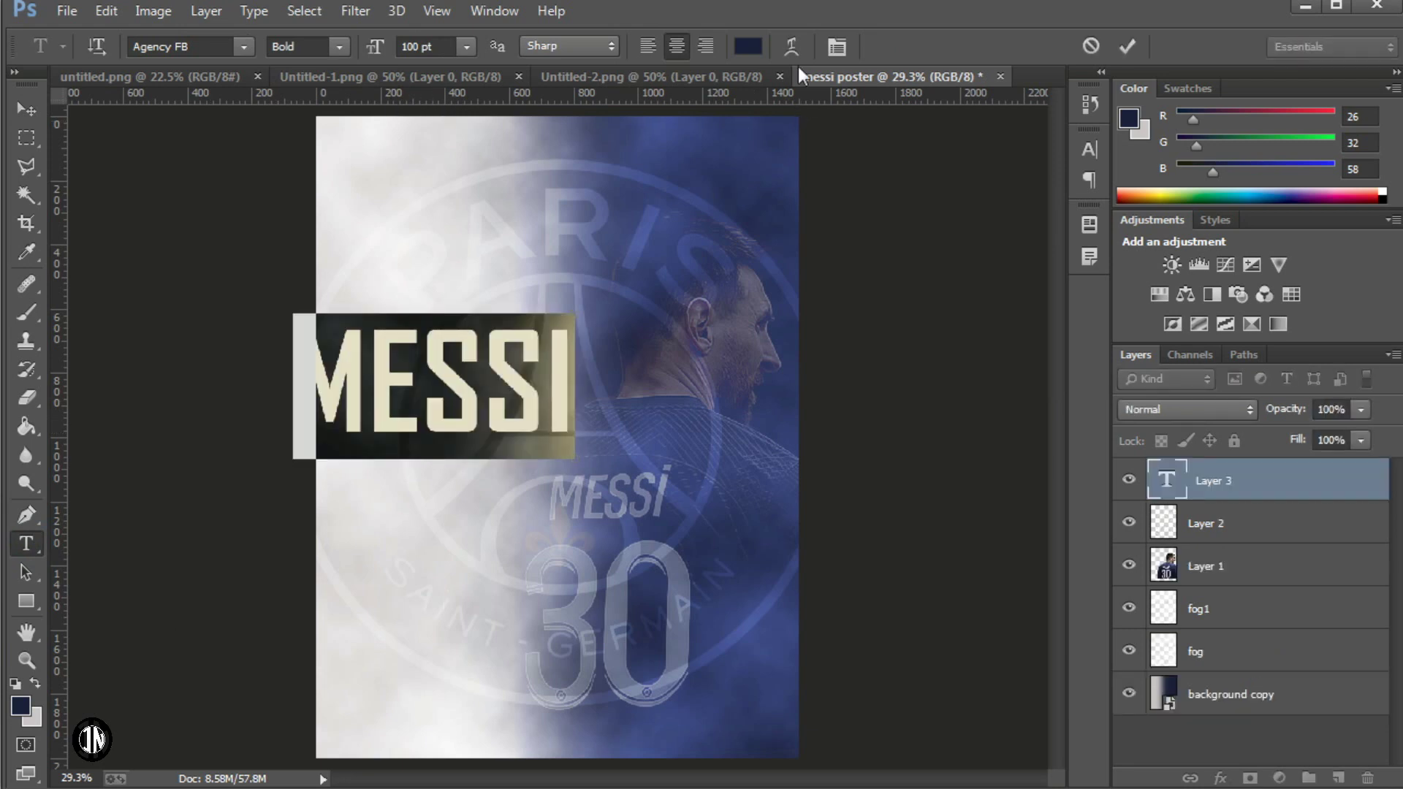
{"action": "left_click", "coordinate": [748, 46]}
{"action": "type", "text": "ffffff"}
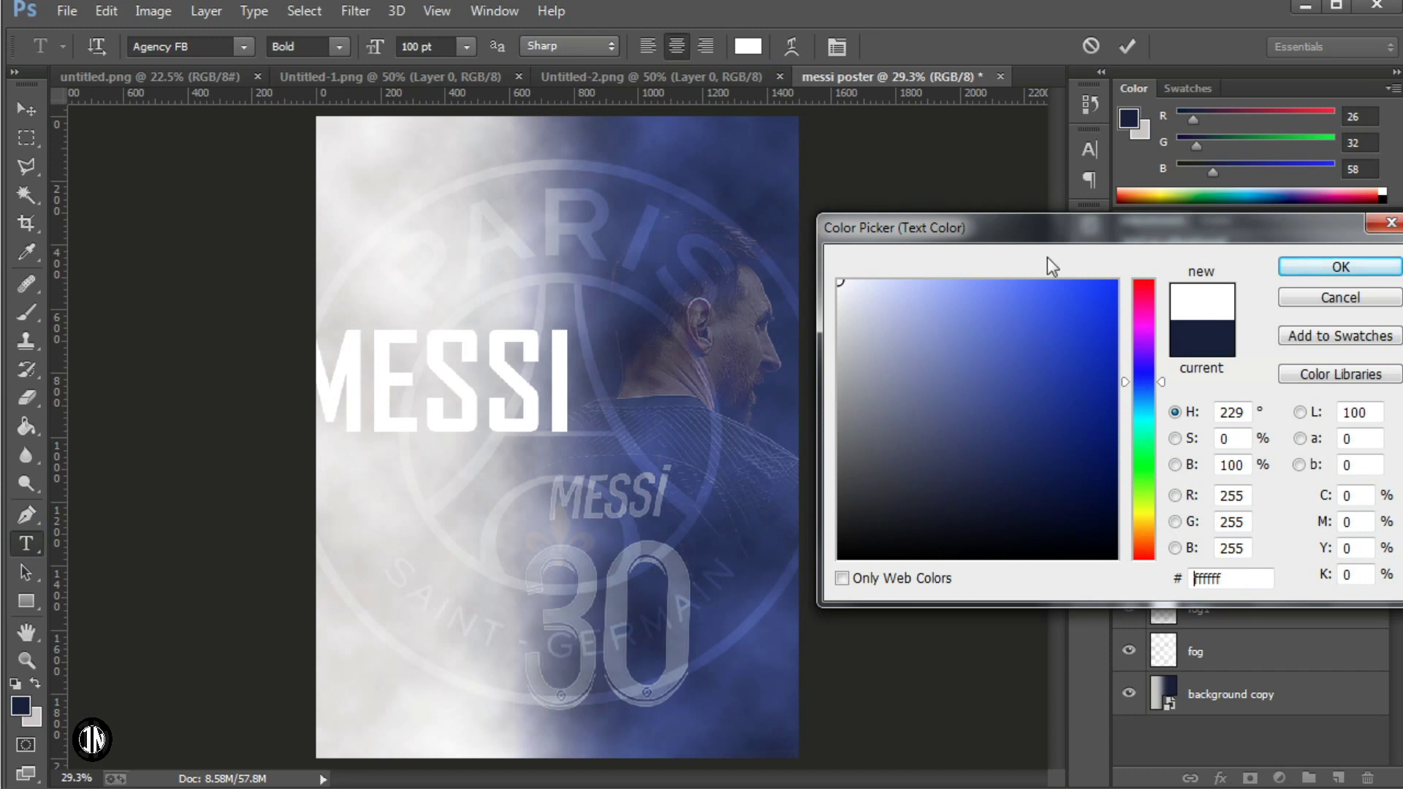
{"action": "left_click", "coordinate": [1299, 263]}
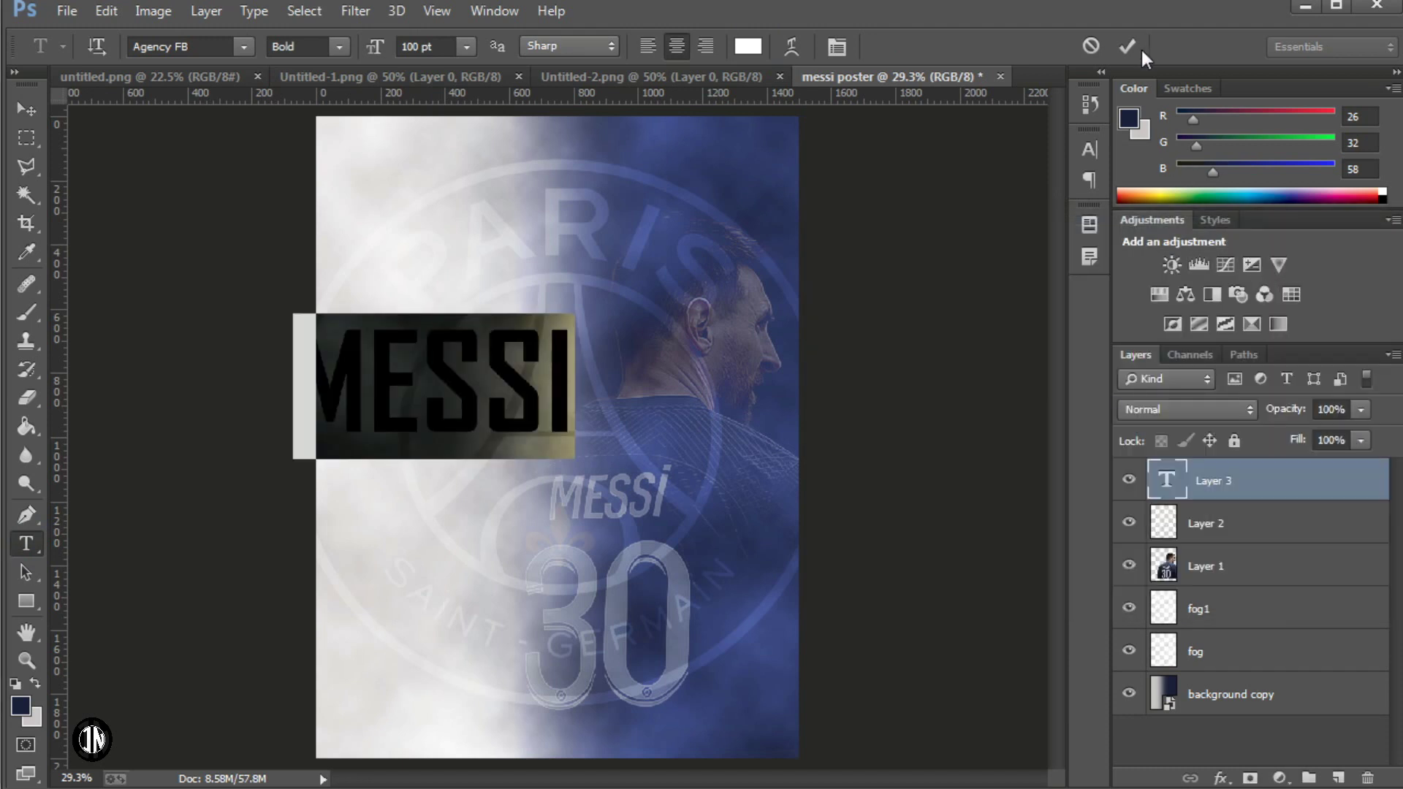
{"action": "left_click", "coordinate": [1127, 47]}
- Enlarge the MESSI text to about 156% so it spans the poster, and skew it vertically about -9.5° so it rises rightward
{"action": "key", "text": "v"}
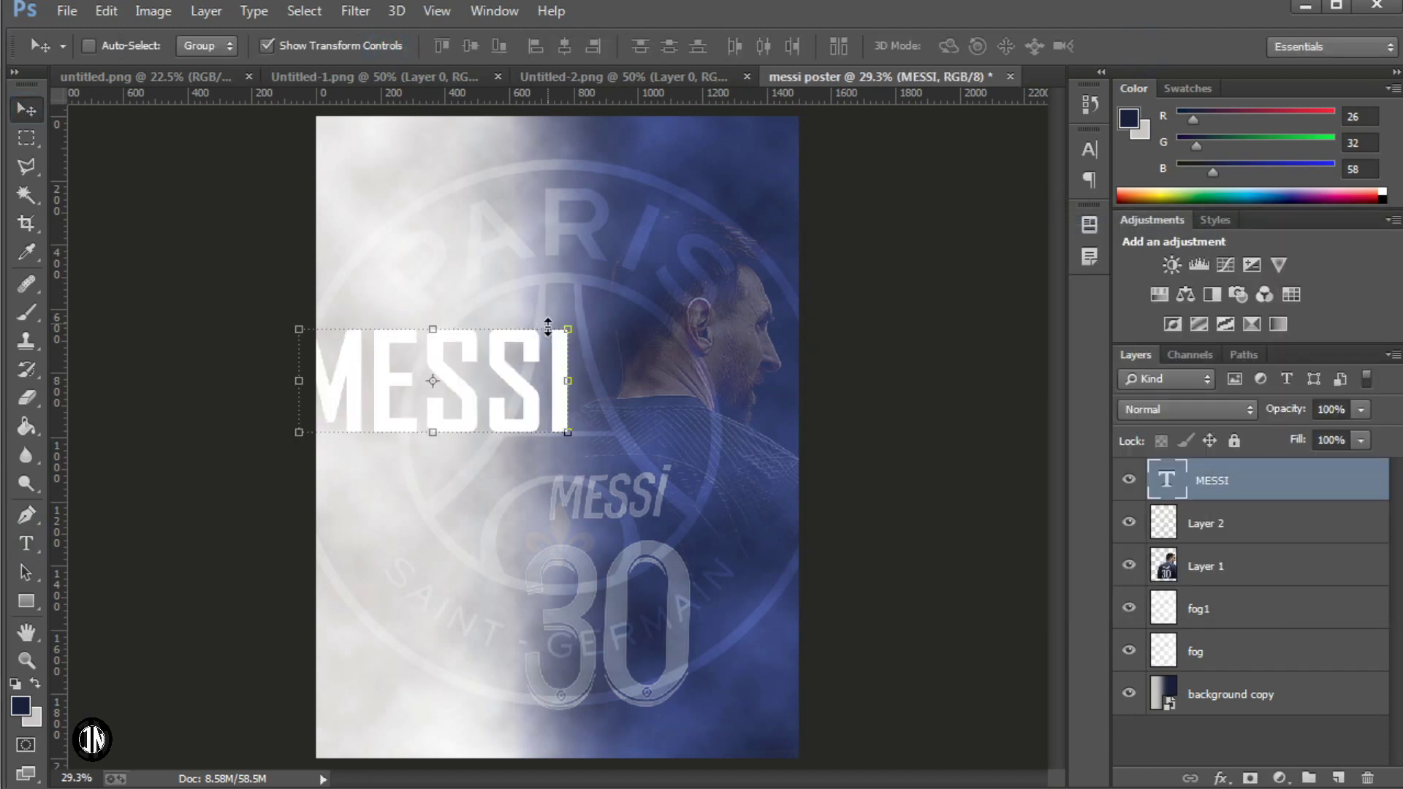
{"action": "left_click_drag", "start_coordinate": [563, 322], "coordinate": [791, 133]}
{"action": "left_click_drag", "start_coordinate": [619, 371], "coordinate": [612, 431]}
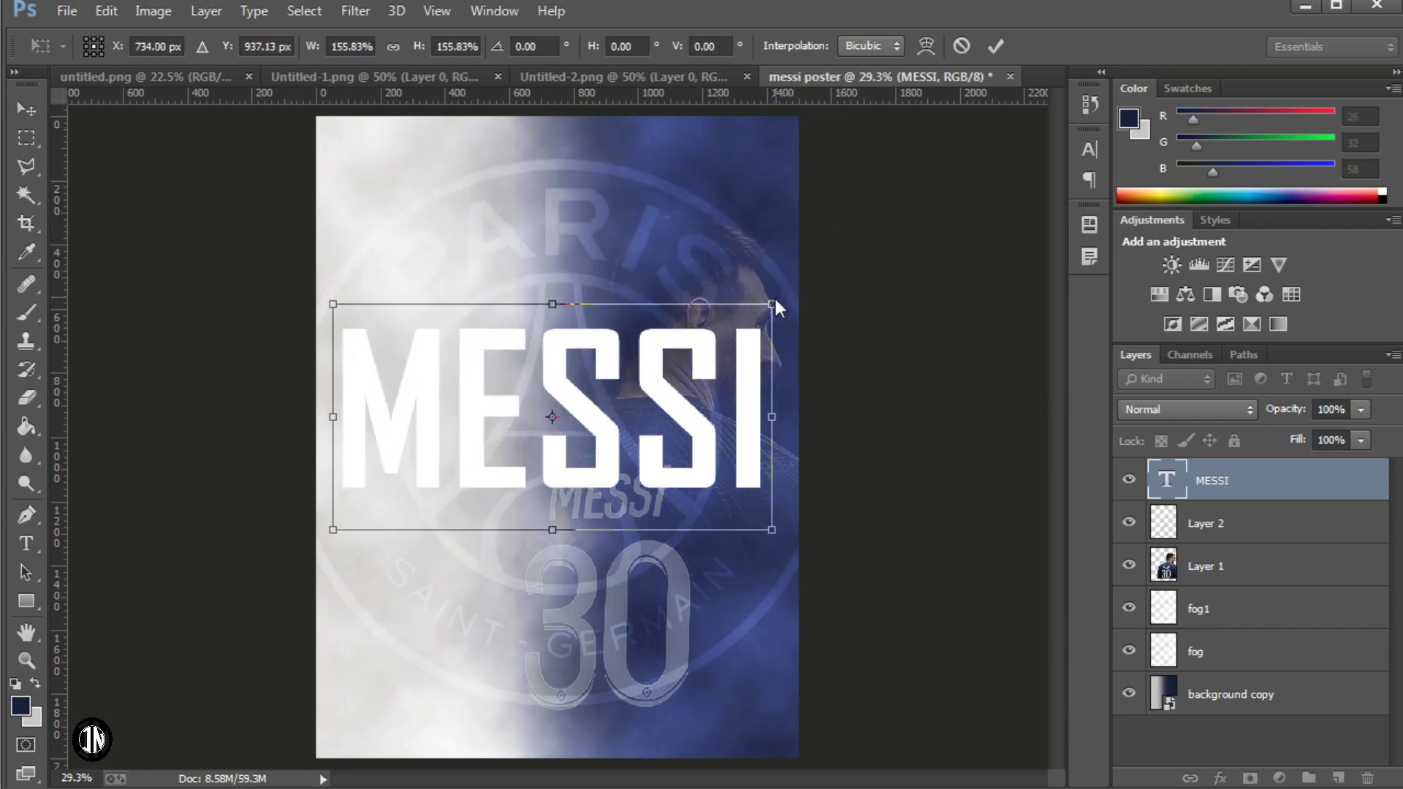
{"action": "left_click_drag", "start_coordinate": [774, 308], "coordinate": [781, 232]}
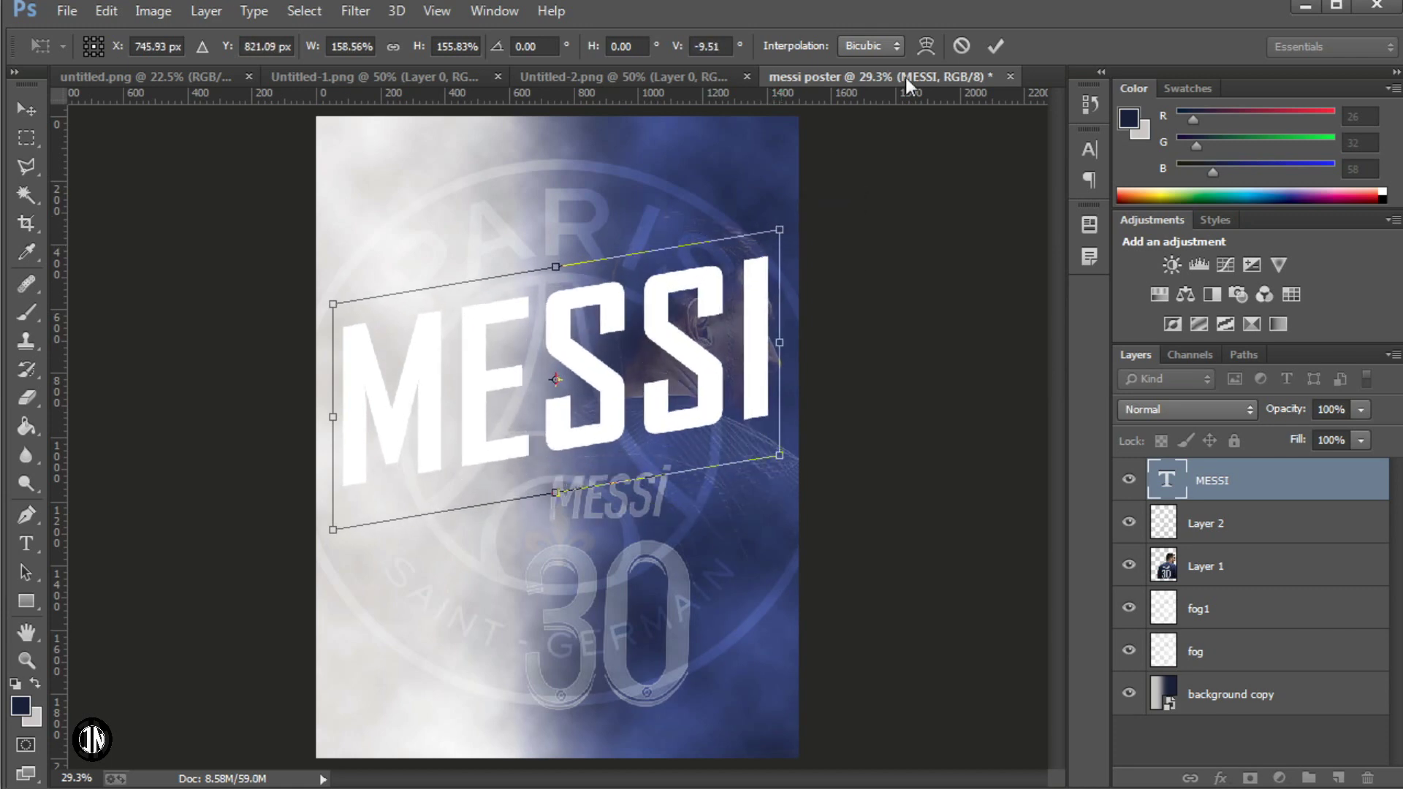
{"action": "left_click", "coordinate": [996, 47]}
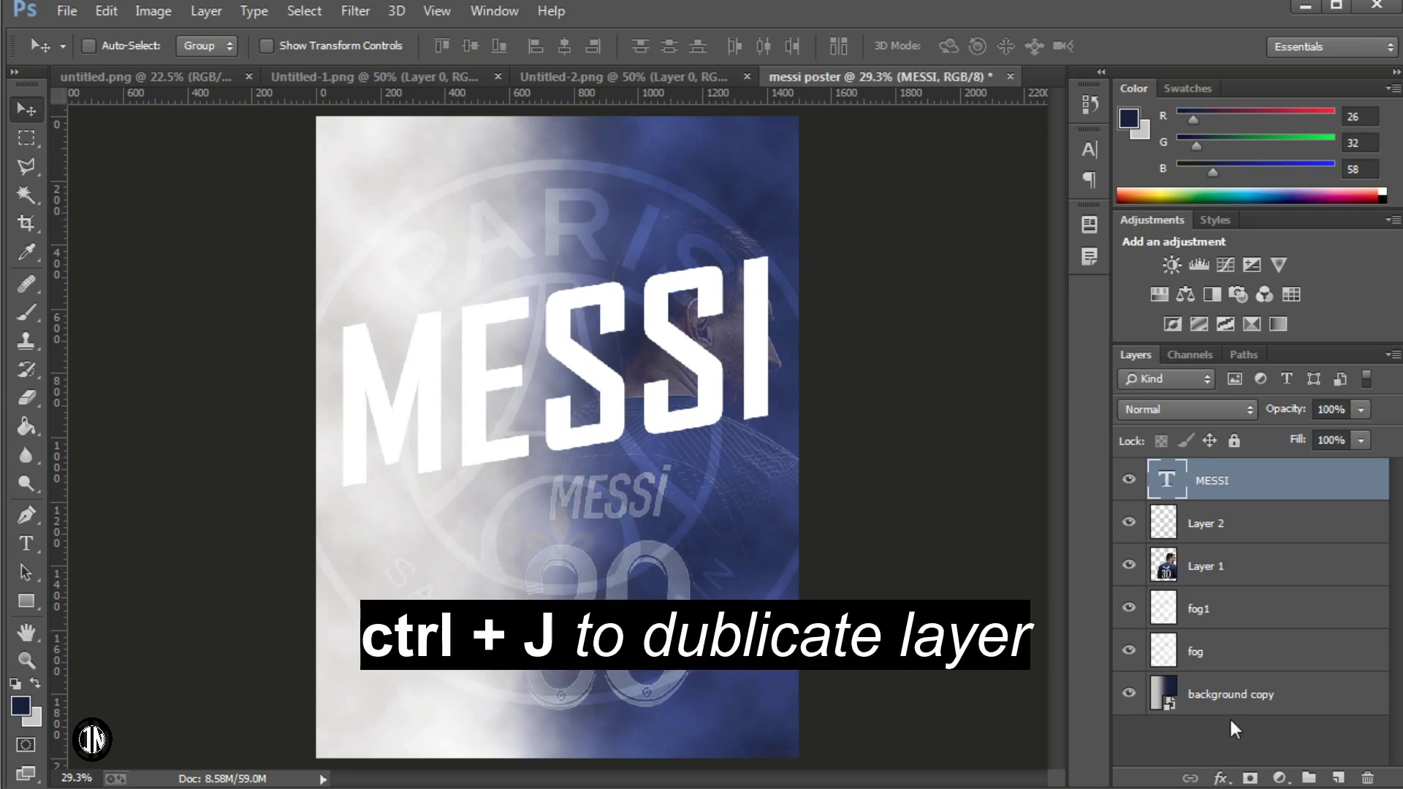
- Place a duplicate of the slanted MESSI text directly below the original and set the duplicate's fill opacity to 0%
{"action": "key", "text": "ctrl+j"}
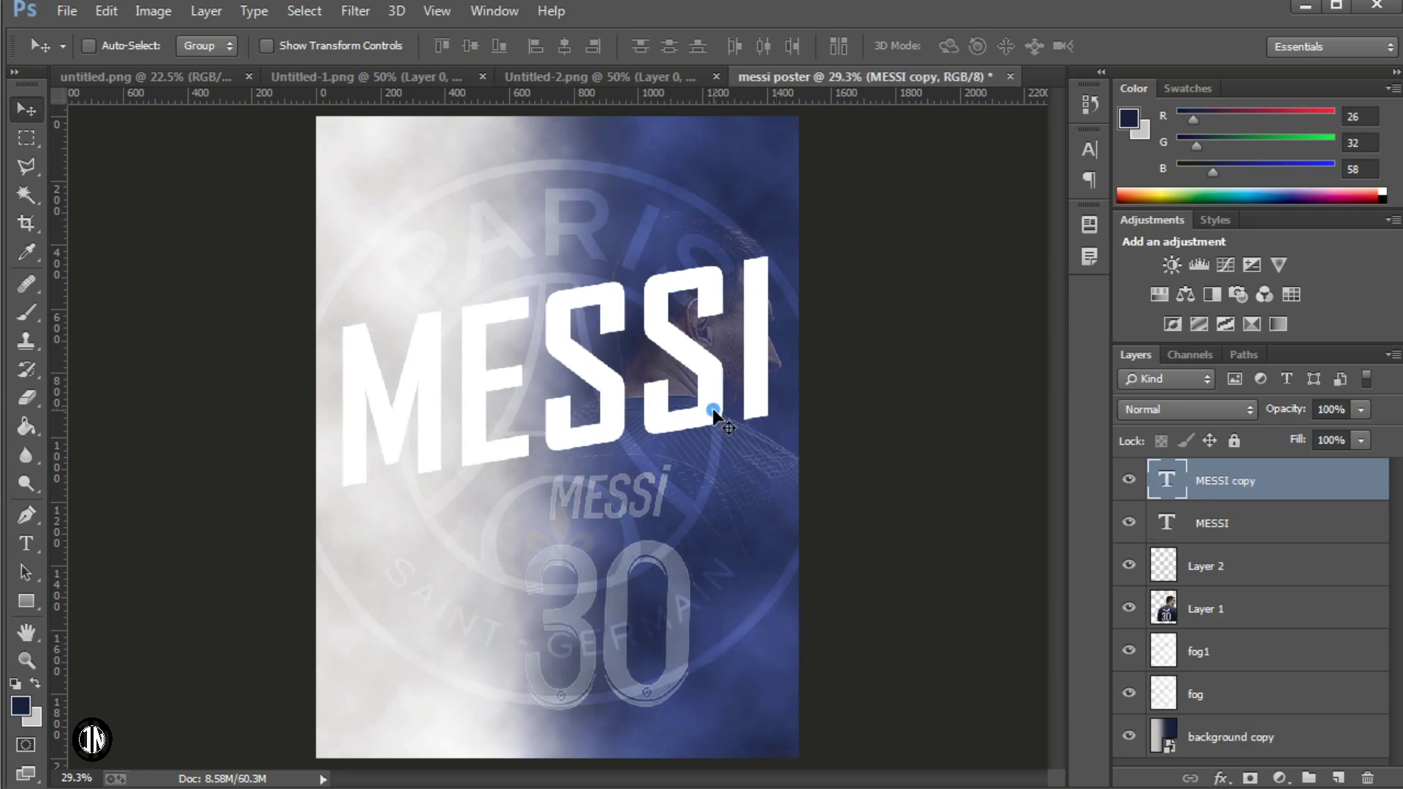
{"action": "left_click_drag", "start_coordinate": [714, 407], "coordinate": [713, 587]}
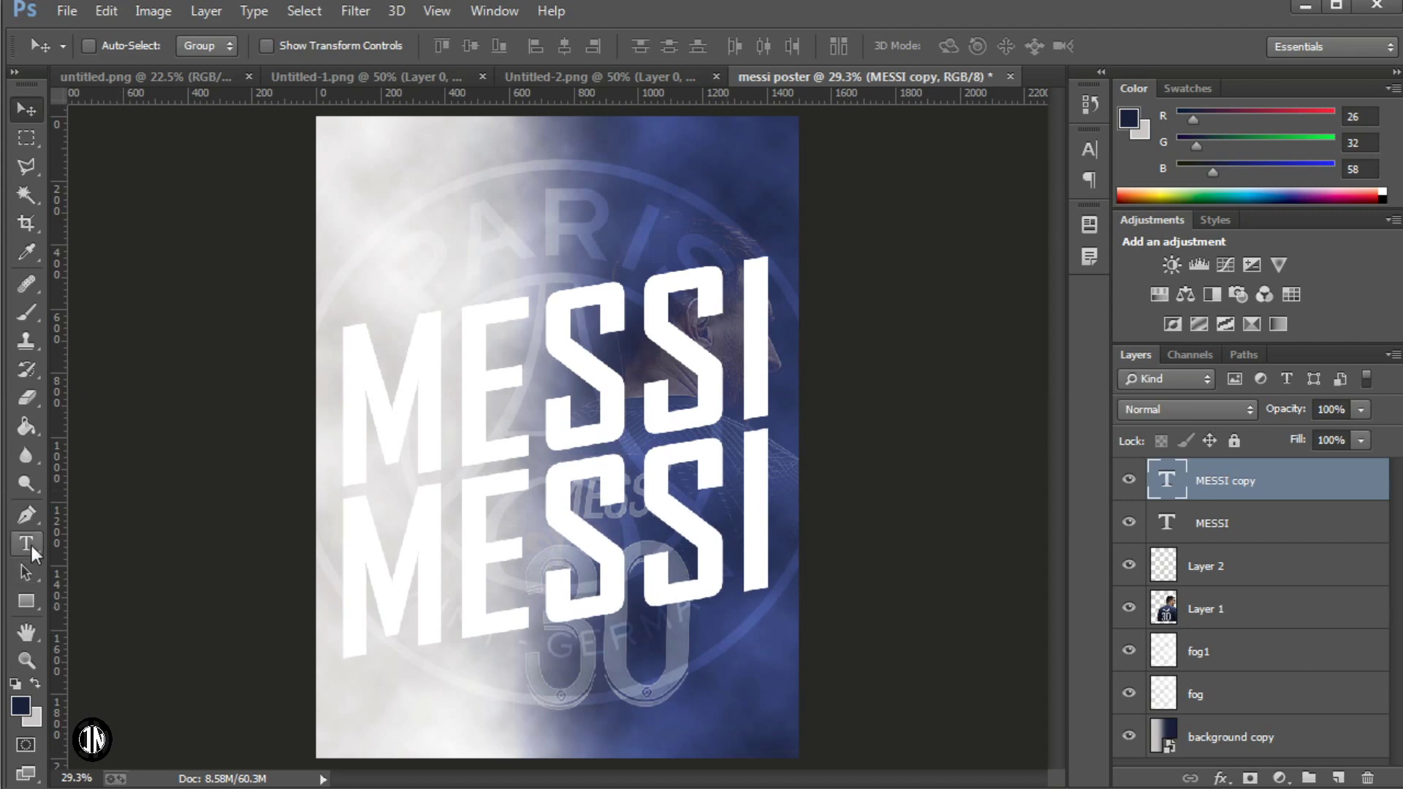
{"action": "double_click", "coordinate": [1297, 467]}
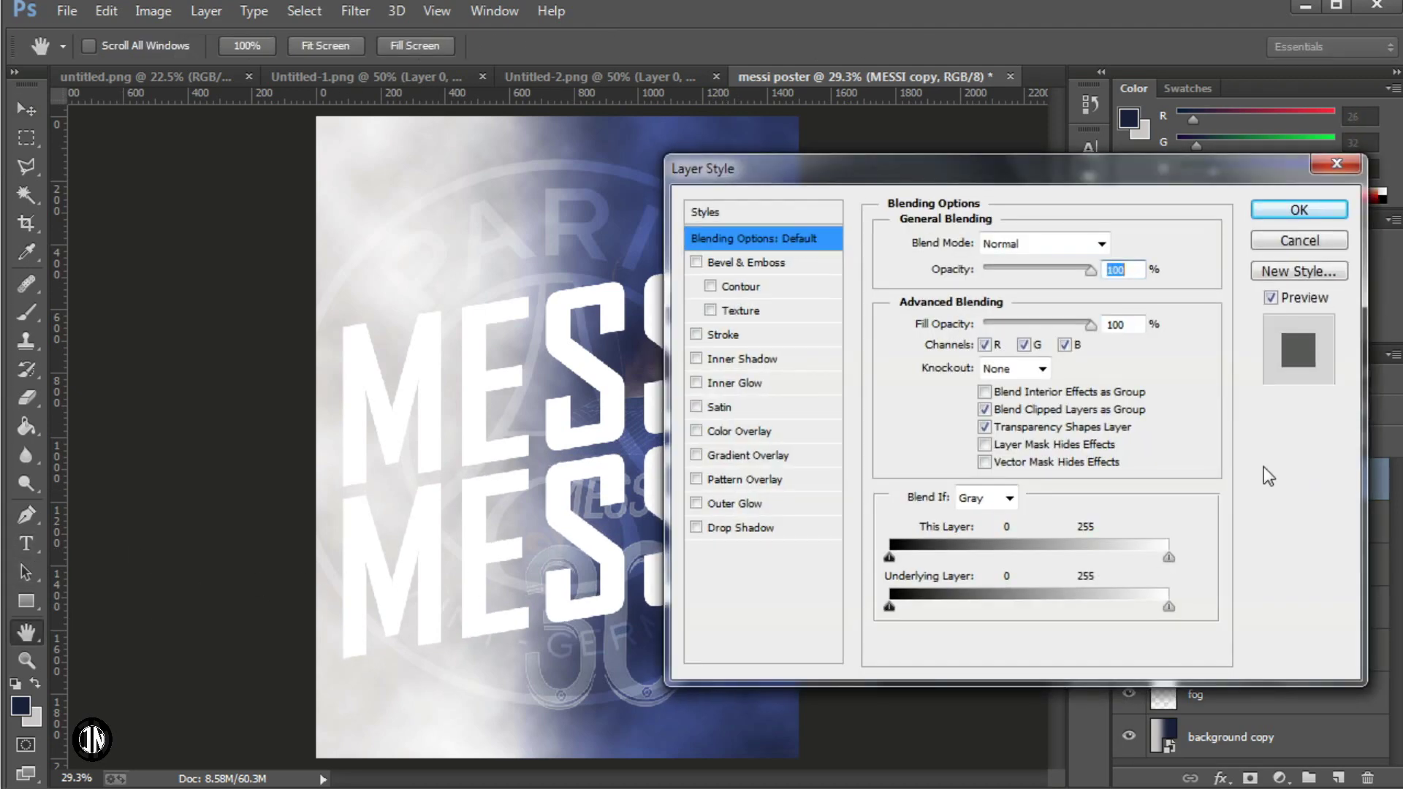
{"action": "left_click_drag", "start_coordinate": [996, 322], "coordinate": [983, 324]}
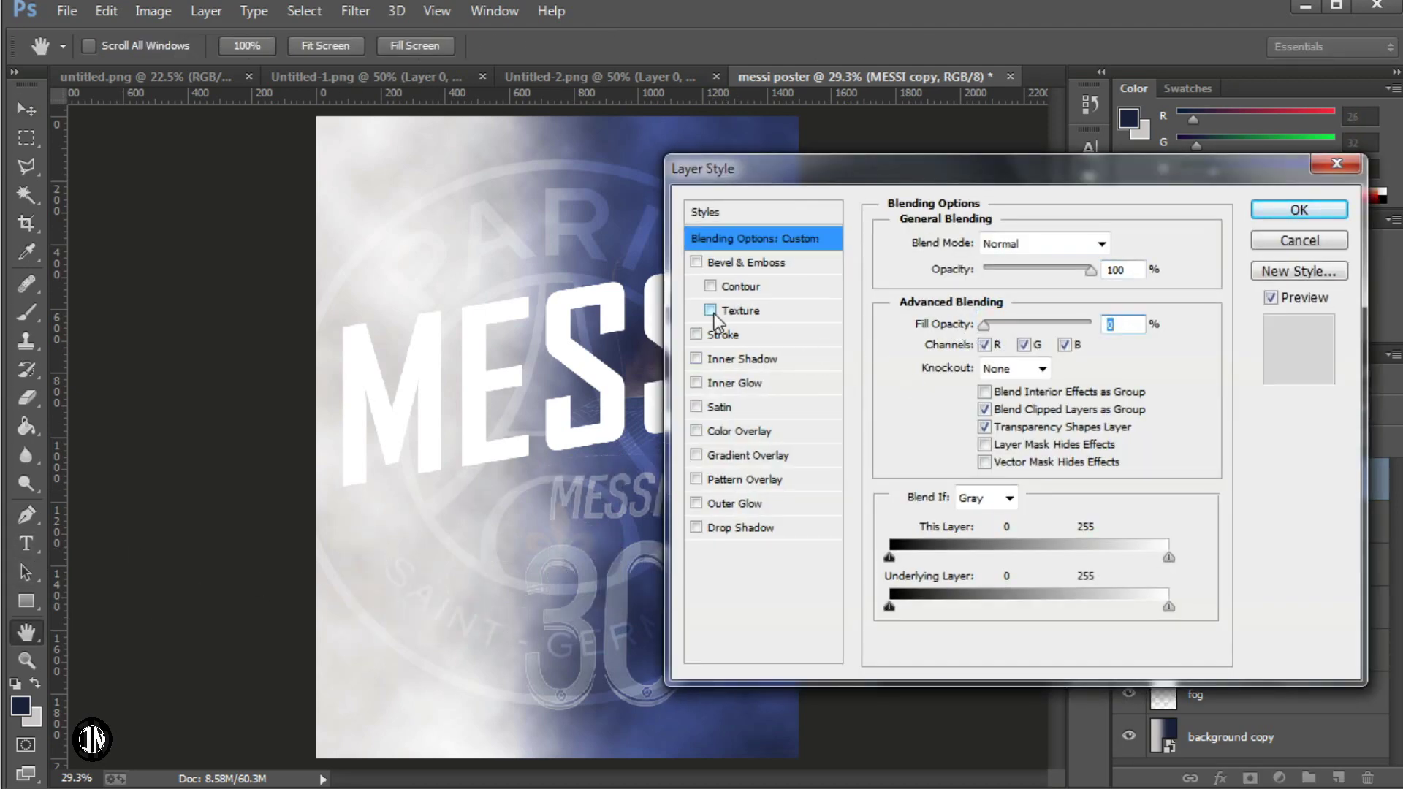
- Give the lower MESSI copy a white outside stroke of 10 px
{"action": "left_click", "coordinate": [714, 336]}
{"action": "left_click", "coordinate": [933, 392]}
{"action": "left_click_drag", "start_coordinate": [899, 316], "coordinate": [795, 258]}
{"action": "left_click", "coordinate": [1340, 267]}
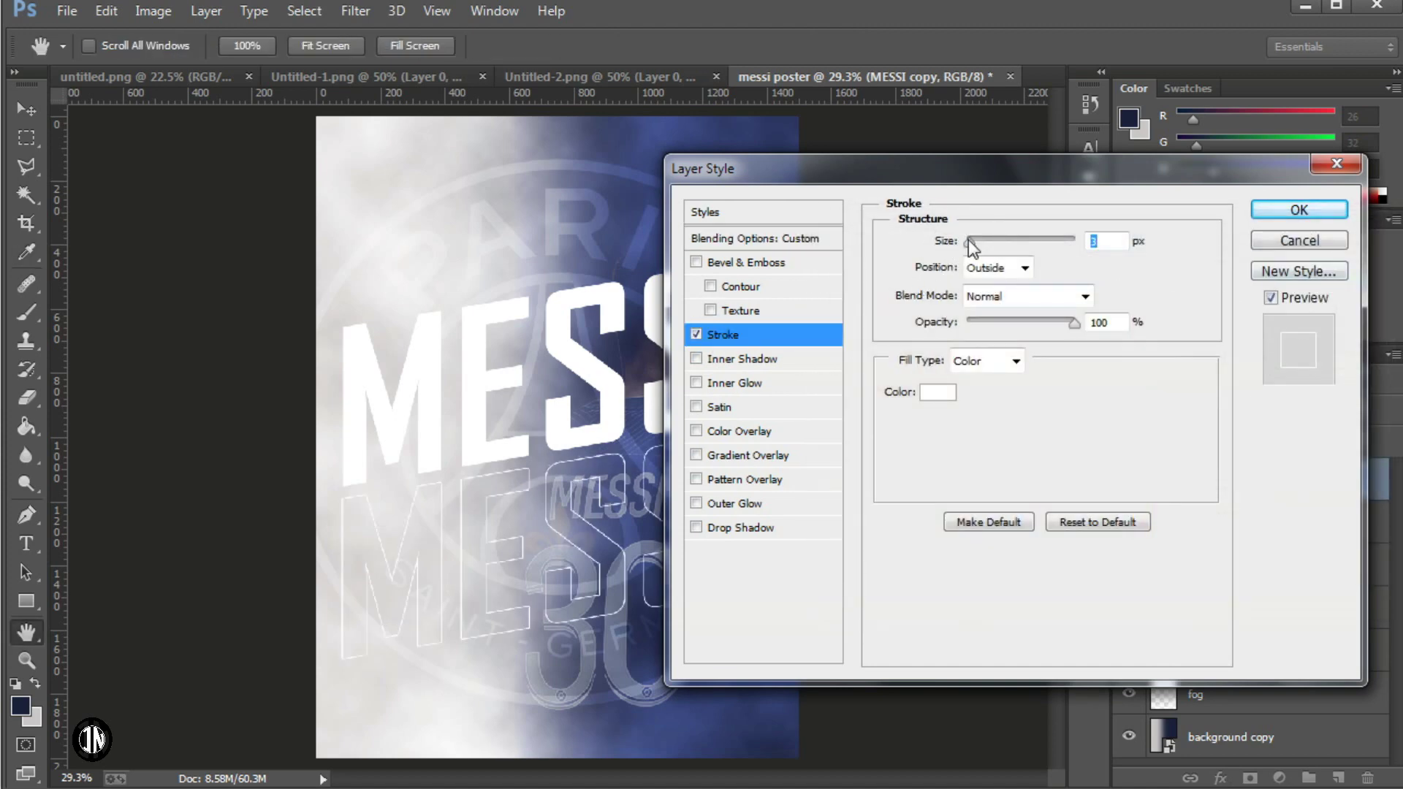
{"action": "left_click_drag", "start_coordinate": [971, 242], "coordinate": [966, 241]}
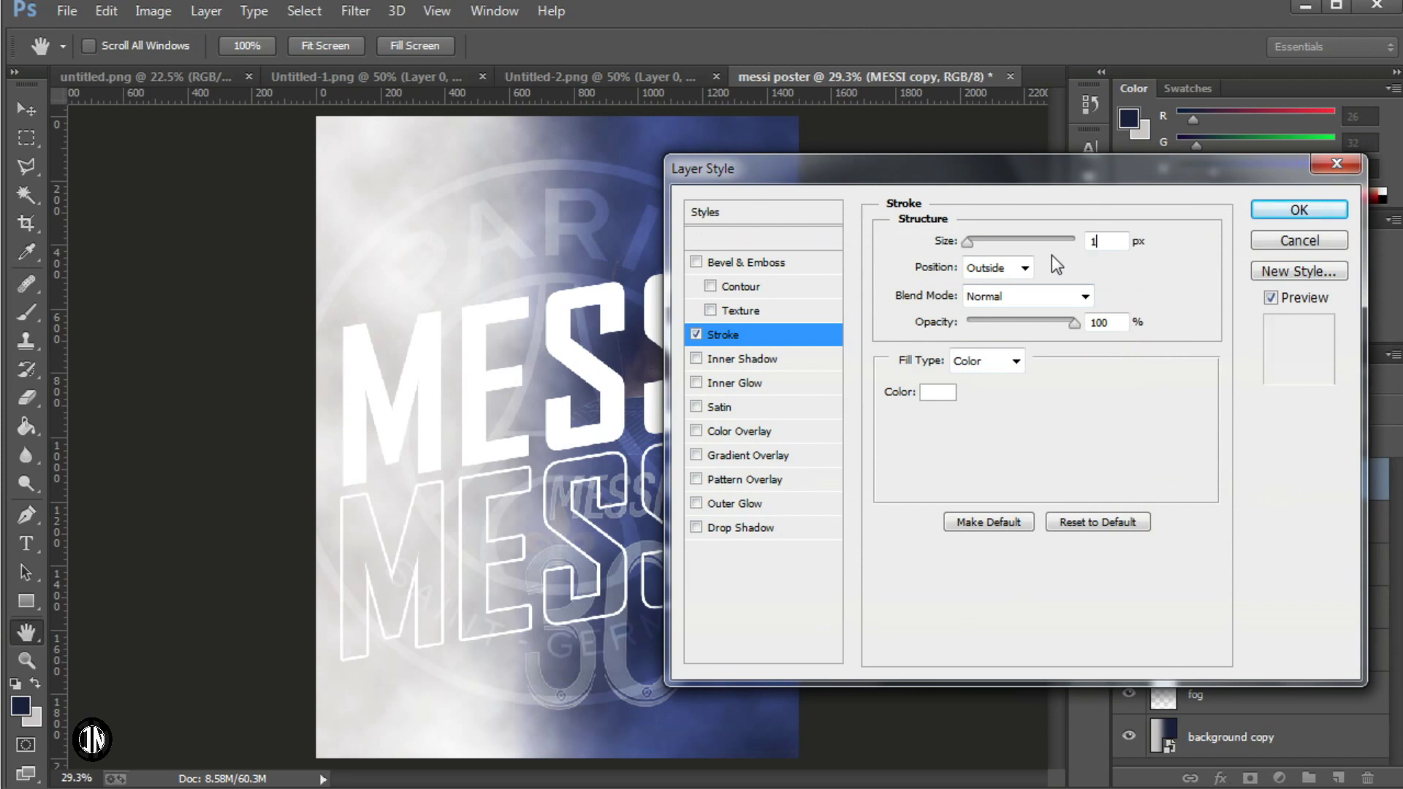
{"action": "type", "text": "0"}
{"action": "left_click", "coordinate": [1288, 210]}
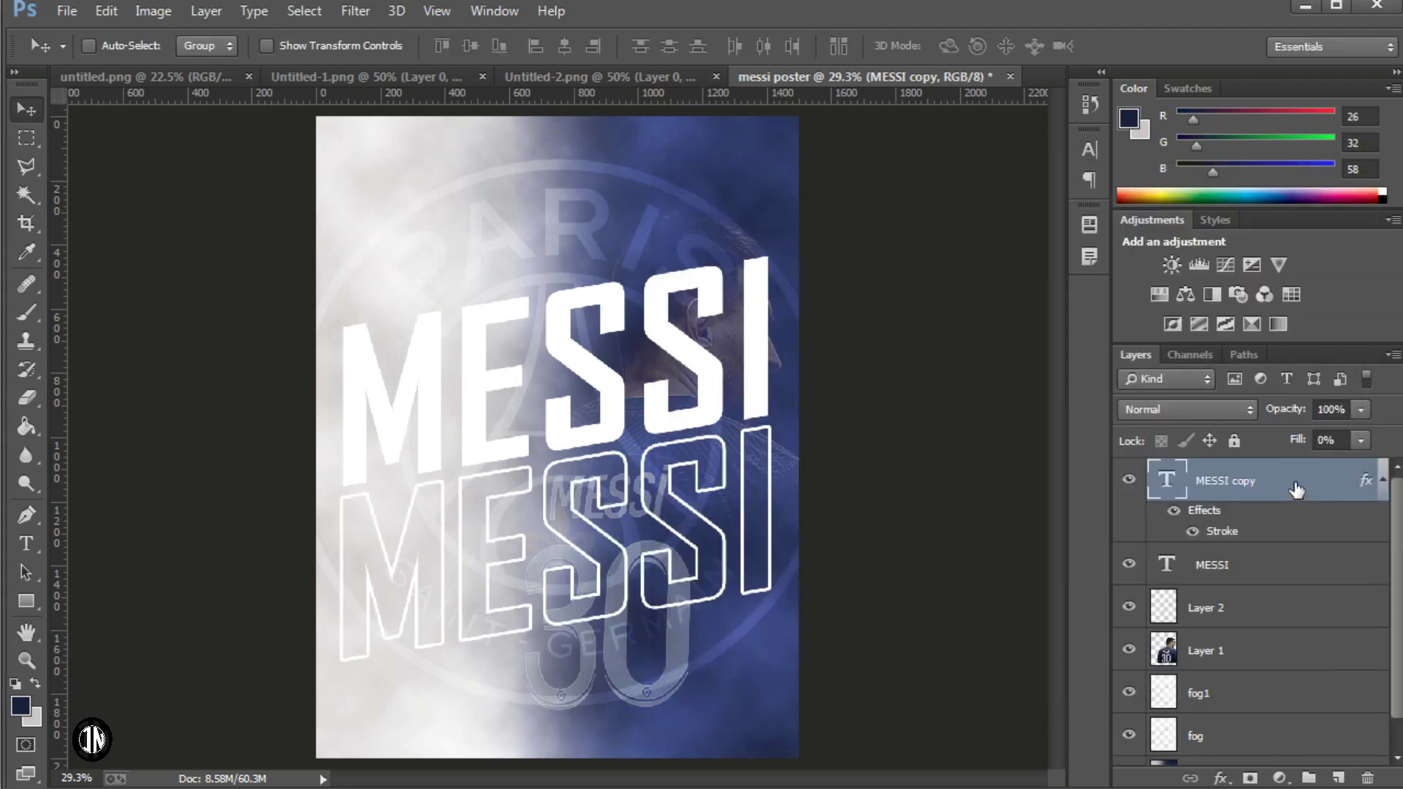
- Duplicate the solid MESSI text and move the copy up so it partly overlaps the original's upper half
{"action": "left_click", "coordinate": [1290, 567]}
{"action": "key", "text": "ctrl+j"}
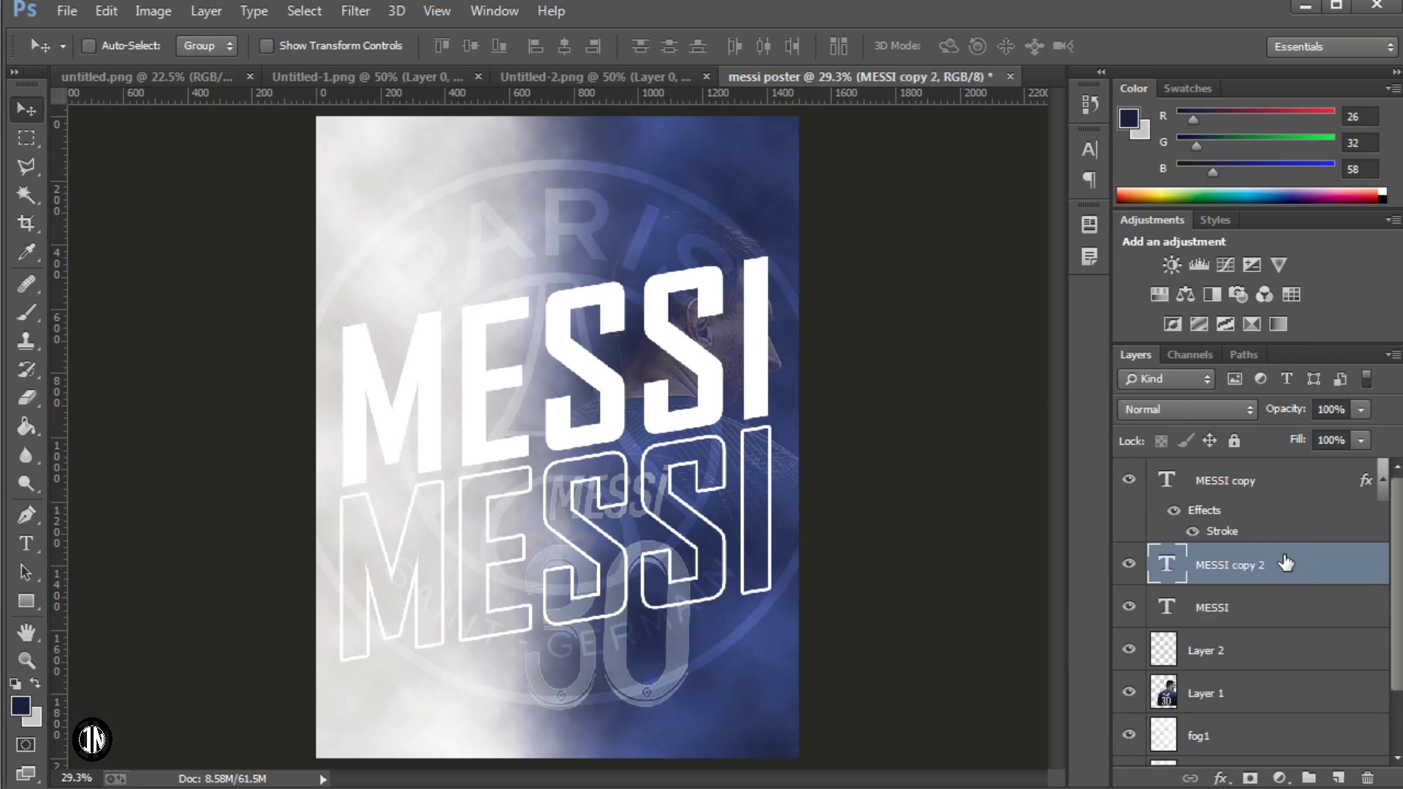
{"action": "left_click_drag", "start_coordinate": [591, 368], "coordinate": [580, 256]}
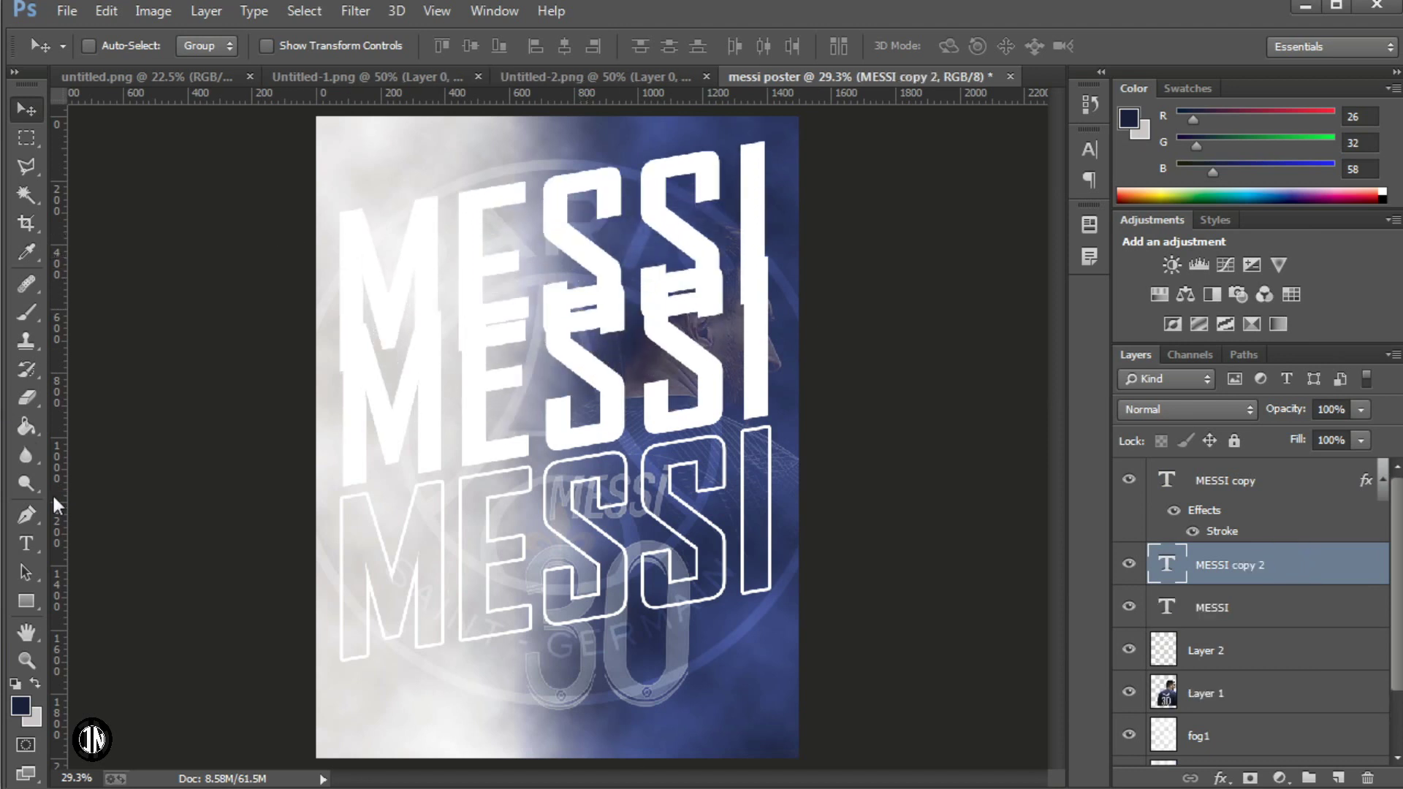
- Set the uppermost MESSI copy to 48 pt and replace its wording with "LEONAL"
{"action": "left_click", "coordinate": [27, 544]}
{"action": "left_click_drag", "start_coordinate": [752, 234], "coordinate": [326, 302]}
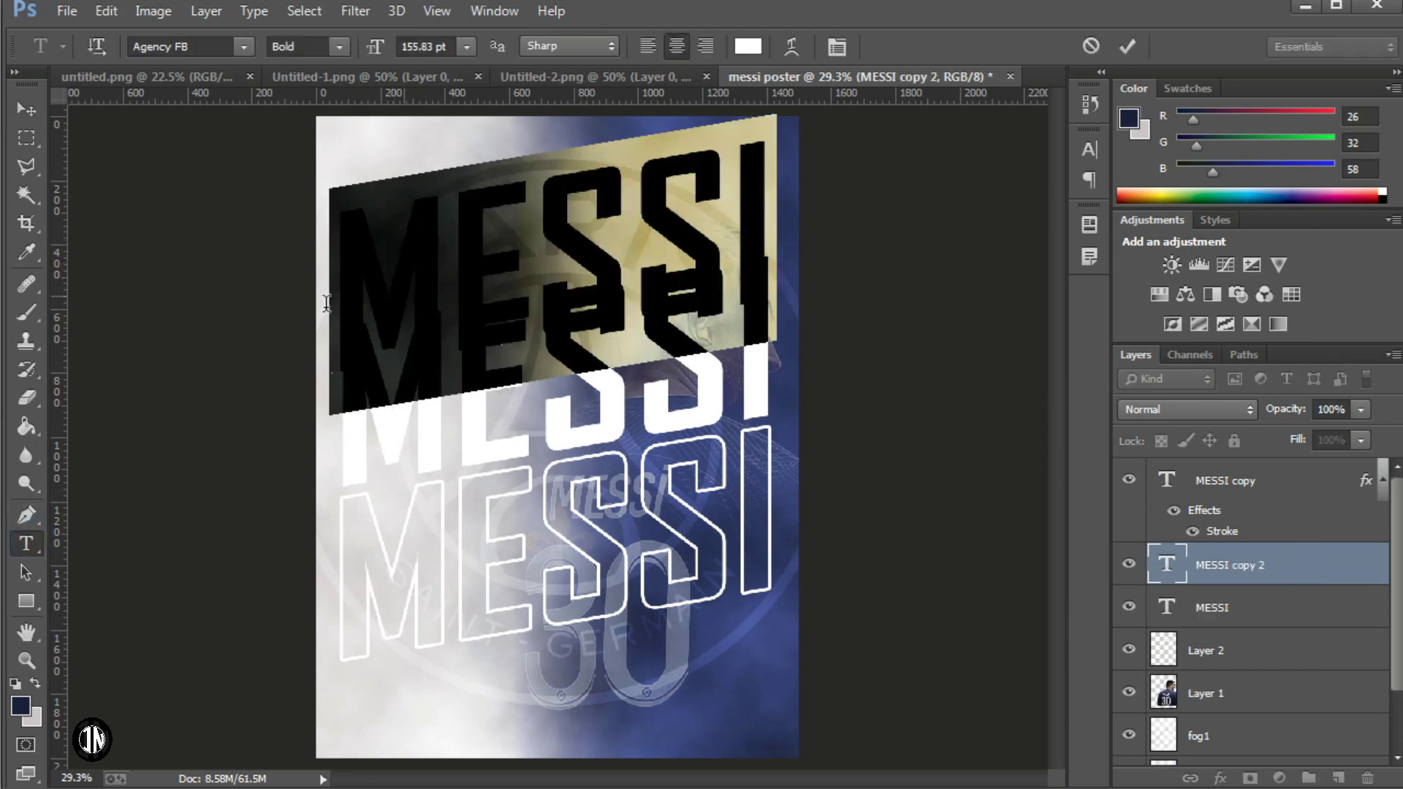
{"action": "left_click", "coordinate": [466, 46]}
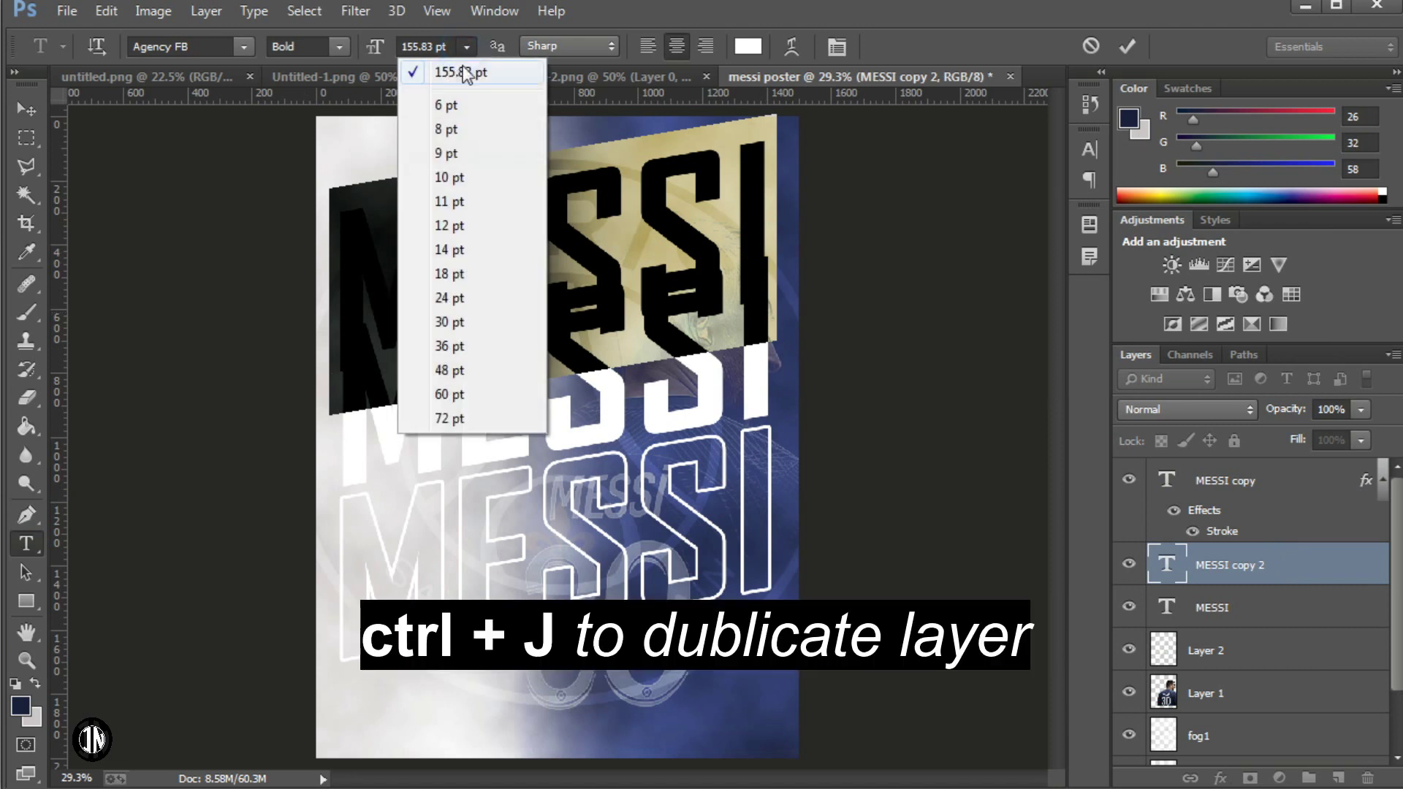
{"action": "left_click", "coordinate": [449, 370]}
{"action": "key", "text": "BackSpace"}
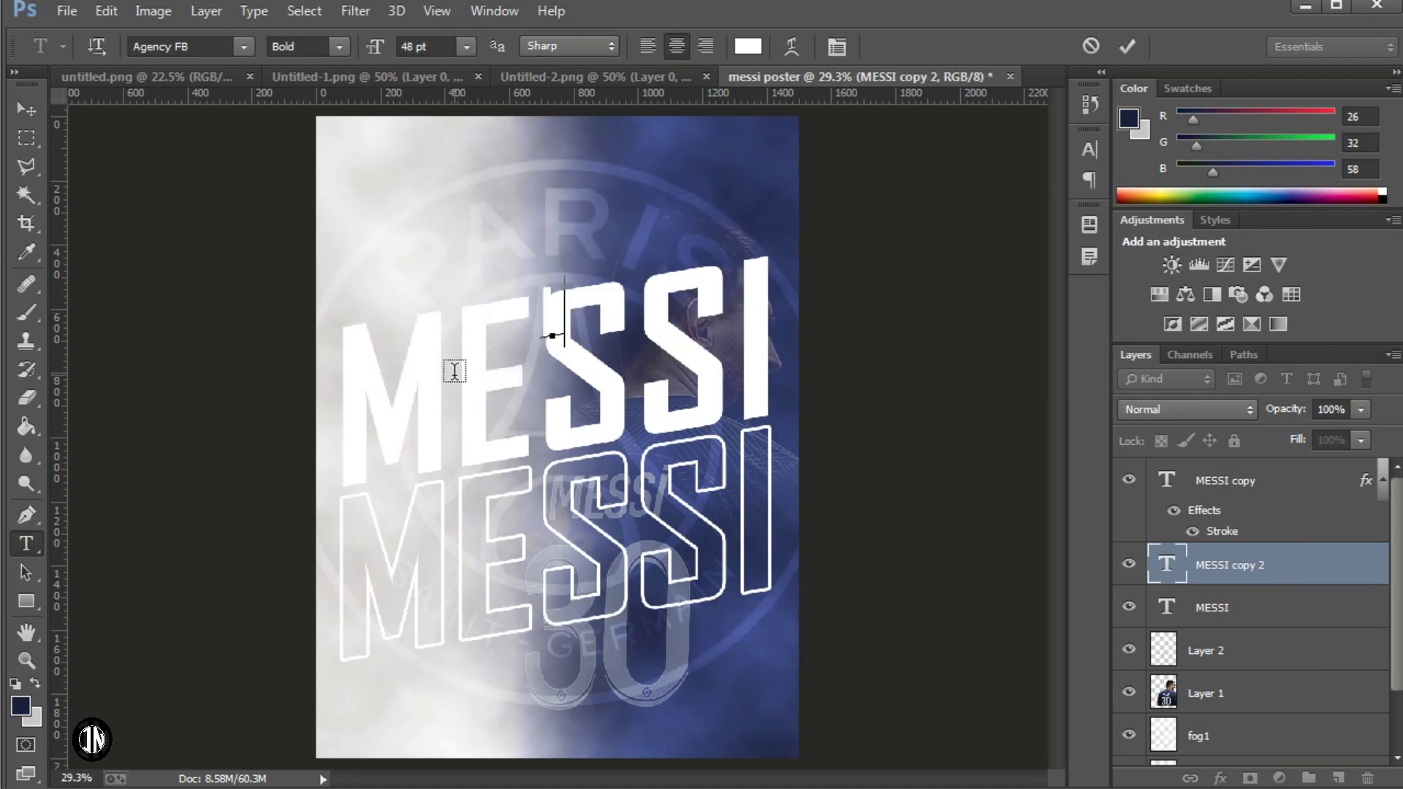
{"action": "type", "text": "LIONEL"}
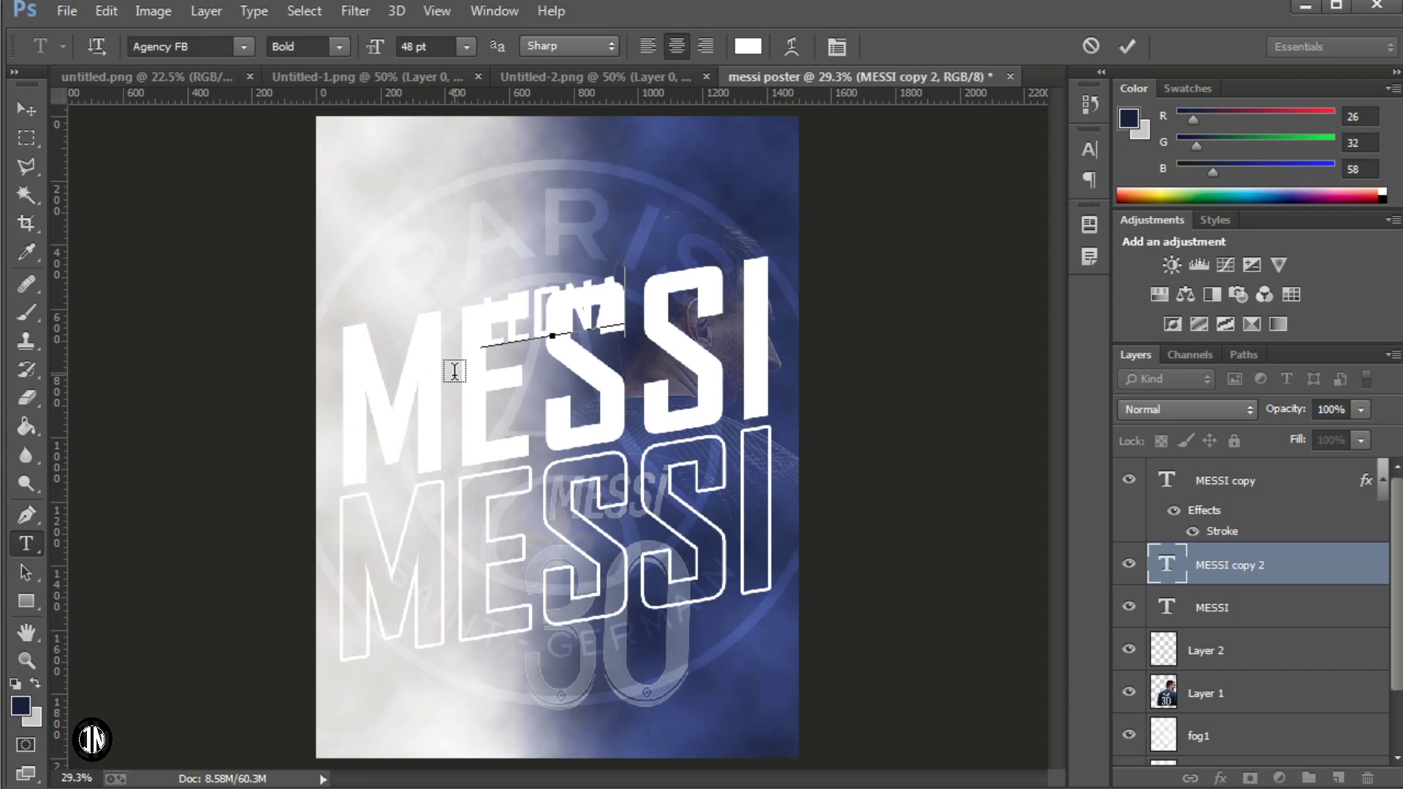
{"action": "type", "text": "EL"}
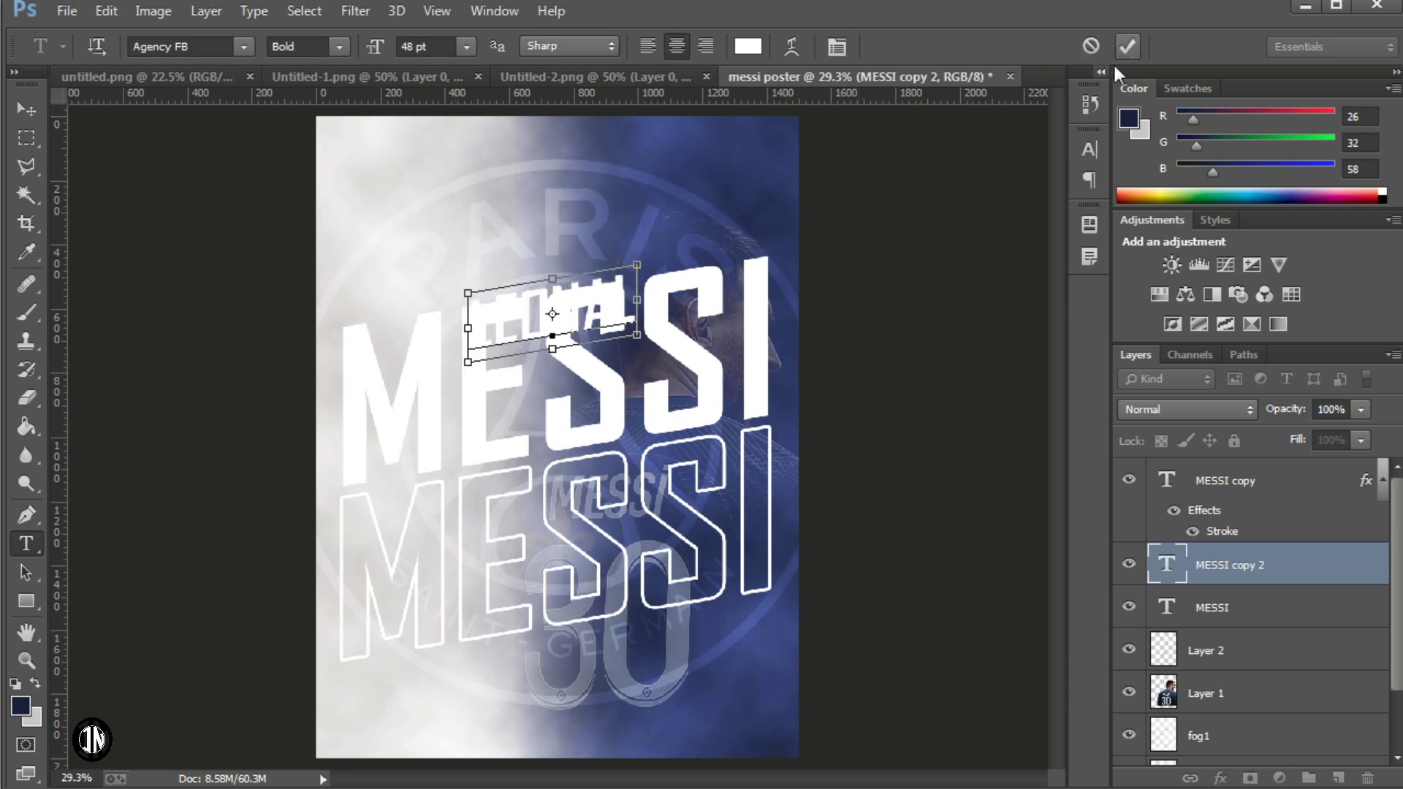
- Set the tracking of the LEONAL text to 200
{"action": "key", "text": "ctrl+a"}
{"action": "left_click", "coordinate": [842, 52]}
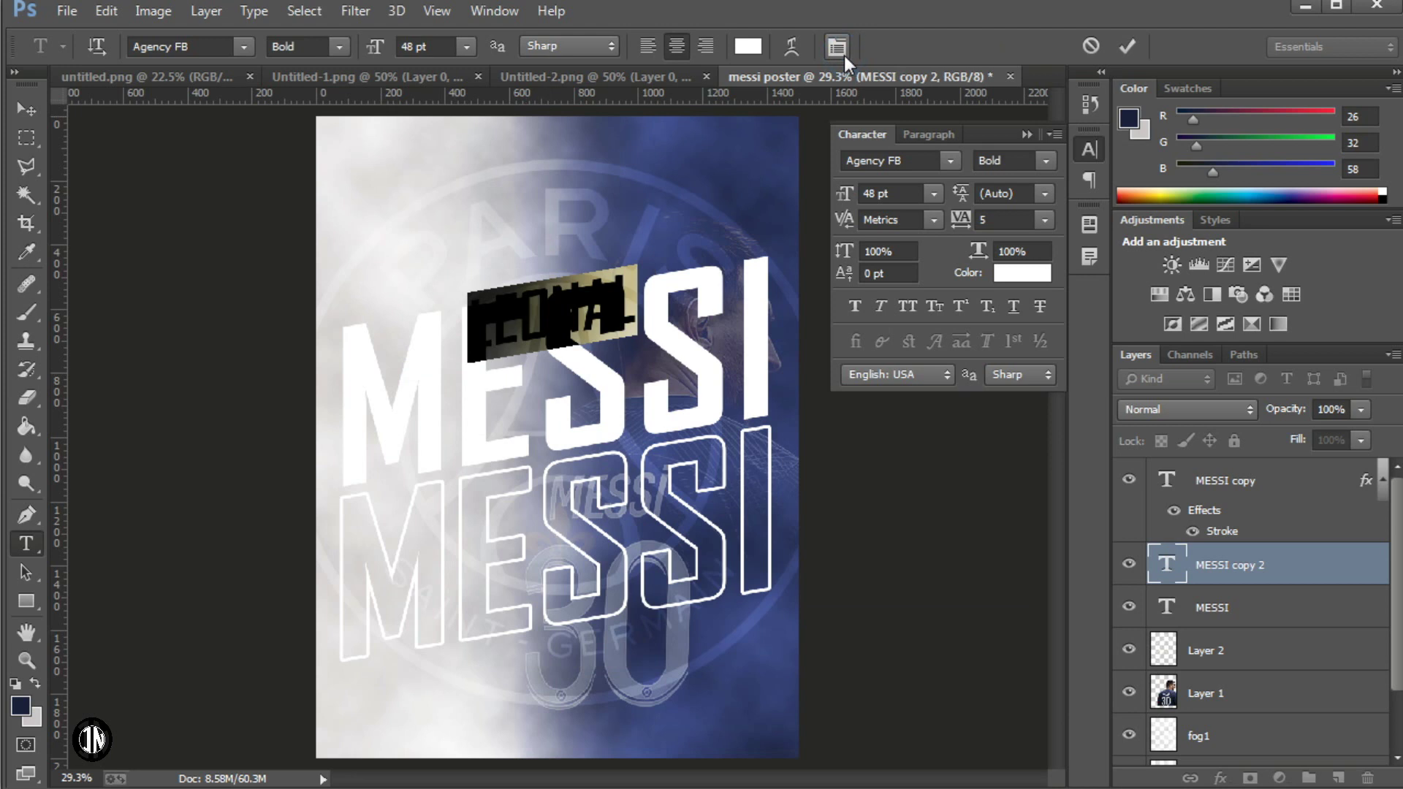
{"action": "left_click", "coordinate": [1045, 221]}
{"action": "left_click", "coordinate": [1042, 576]}
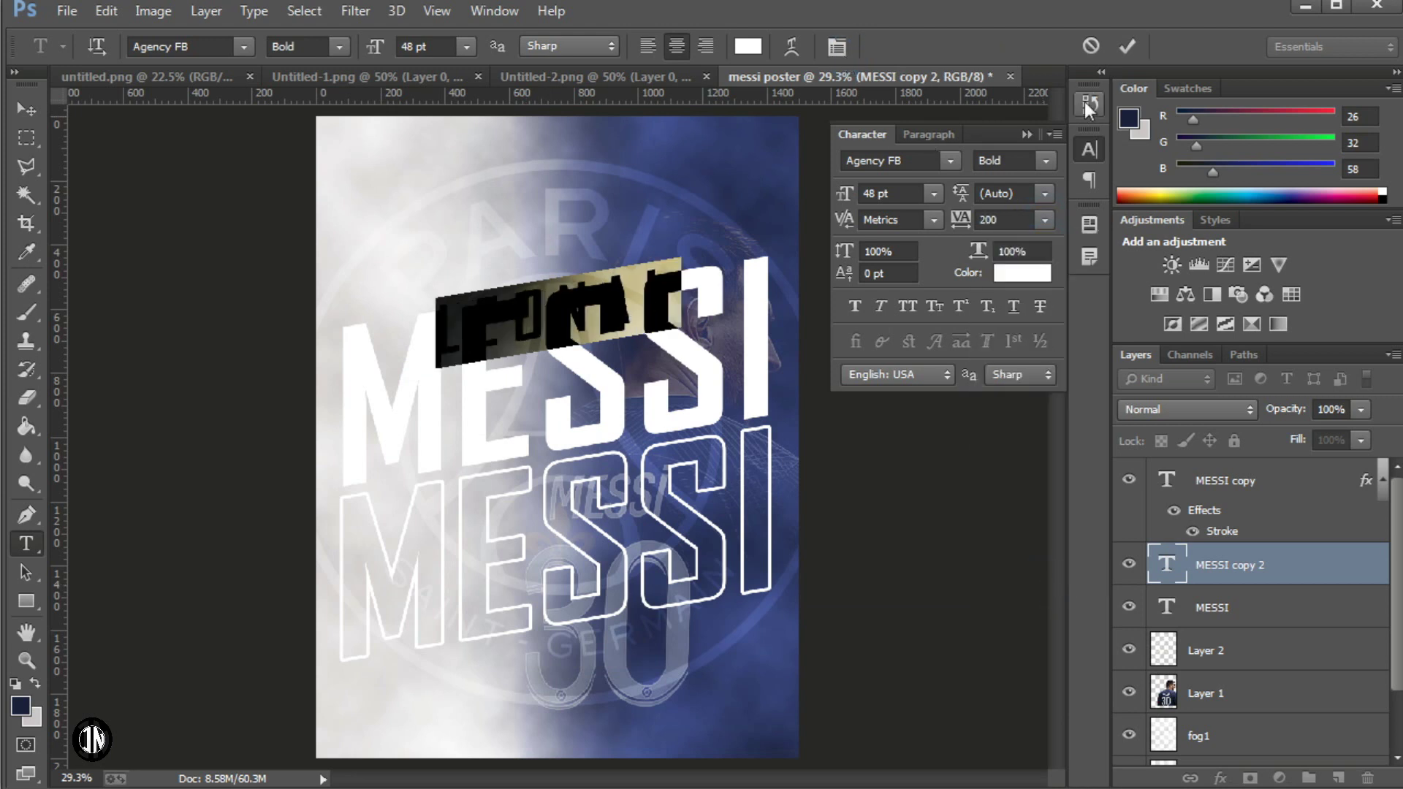
{"action": "left_click", "coordinate": [1024, 136]}
{"action": "left_click", "coordinate": [1127, 47]}
- Scale the LEONAL text to about 66% and place it just above the first letters of the solid MESSI text
{"action": "key", "text": "v"}
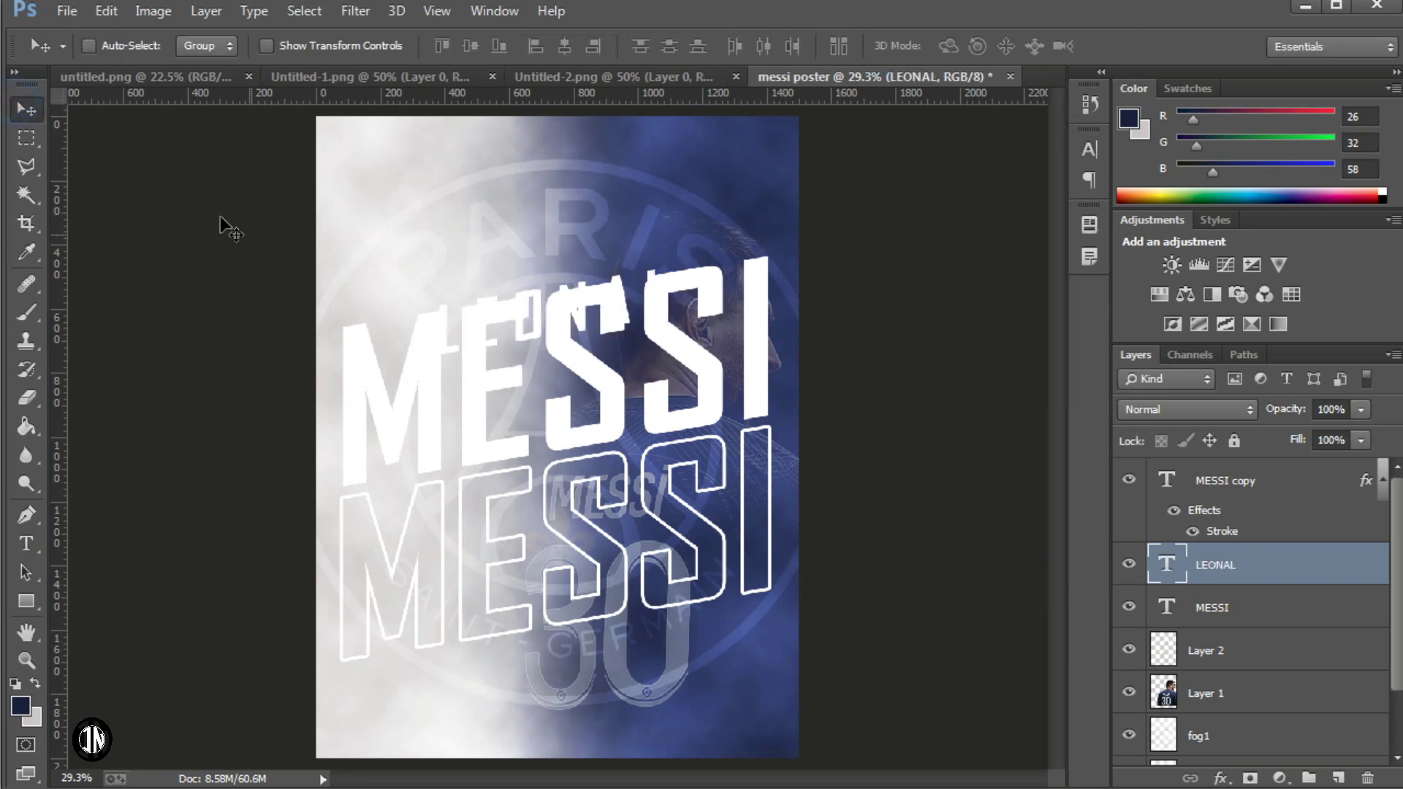
{"action": "left_click_drag", "start_coordinate": [532, 311], "coordinate": [510, 208]}
{"action": "left_click", "coordinate": [268, 45]}
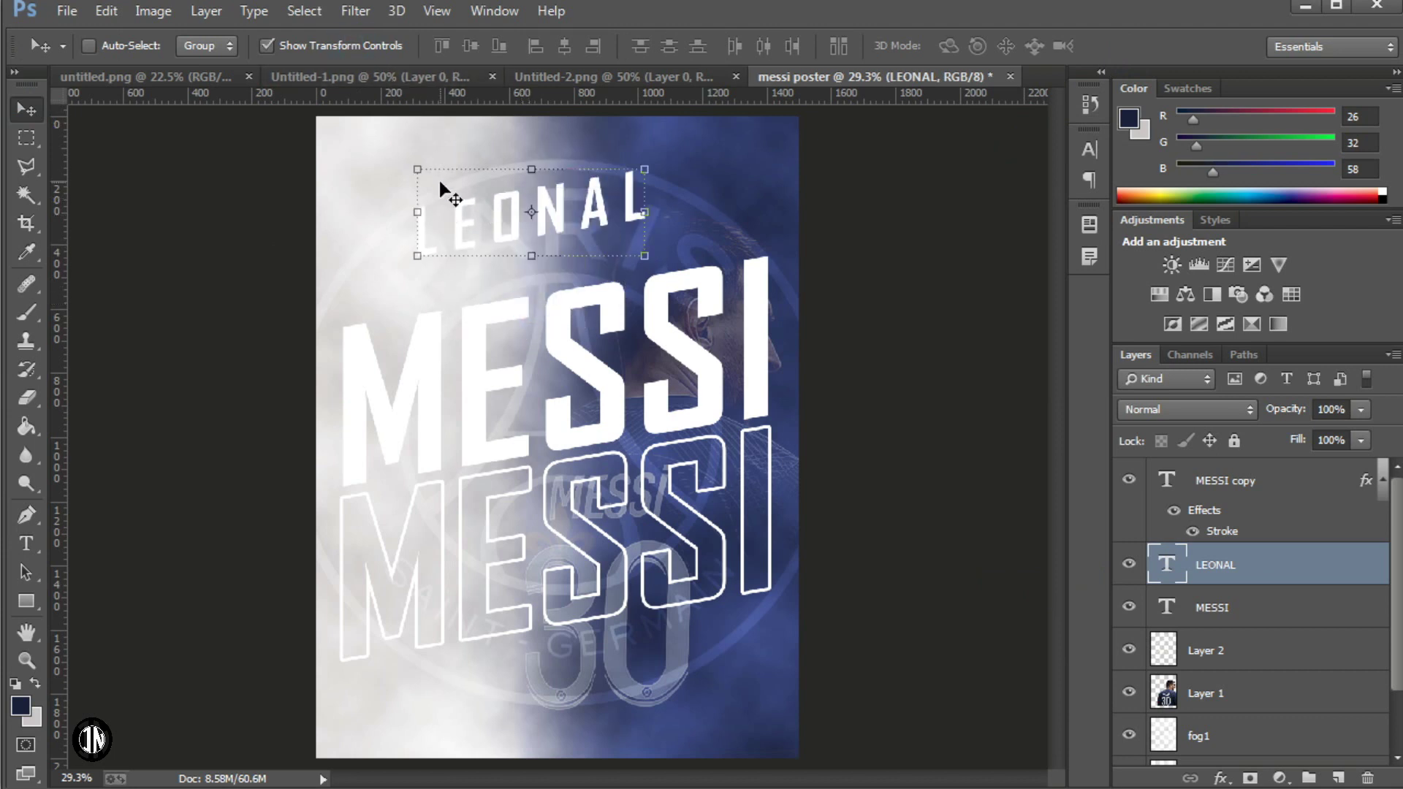
{"action": "left_click_drag", "start_coordinate": [419, 171], "coordinate": [519, 245]}
{"action": "left_click_drag", "start_coordinate": [593, 272], "coordinate": [402, 305]}
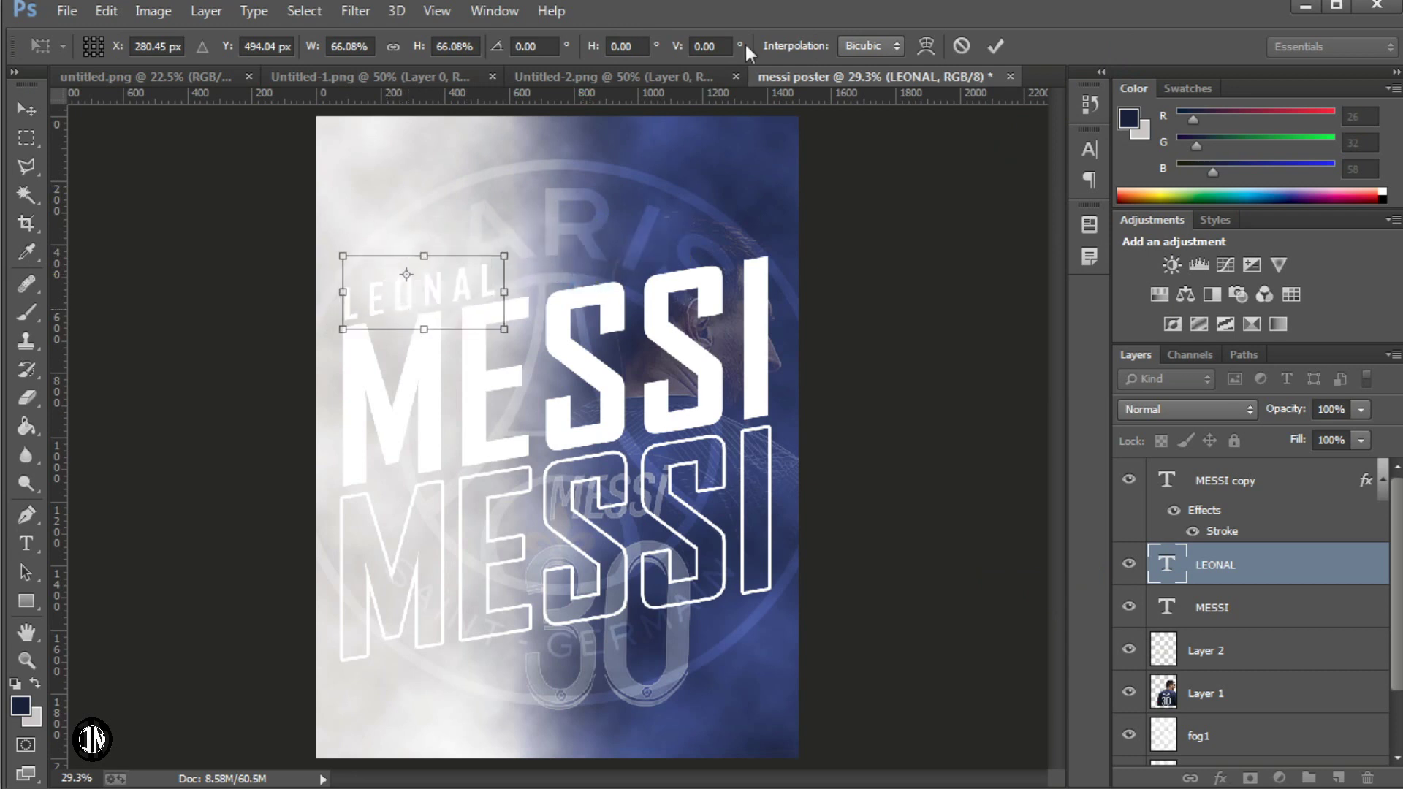
{"action": "left_click", "coordinate": [995, 45]}
- Change the LEONAL text to the Regular font style and nudge it left to line up with the M of MESSI
{"action": "left_click", "coordinate": [26, 543]}
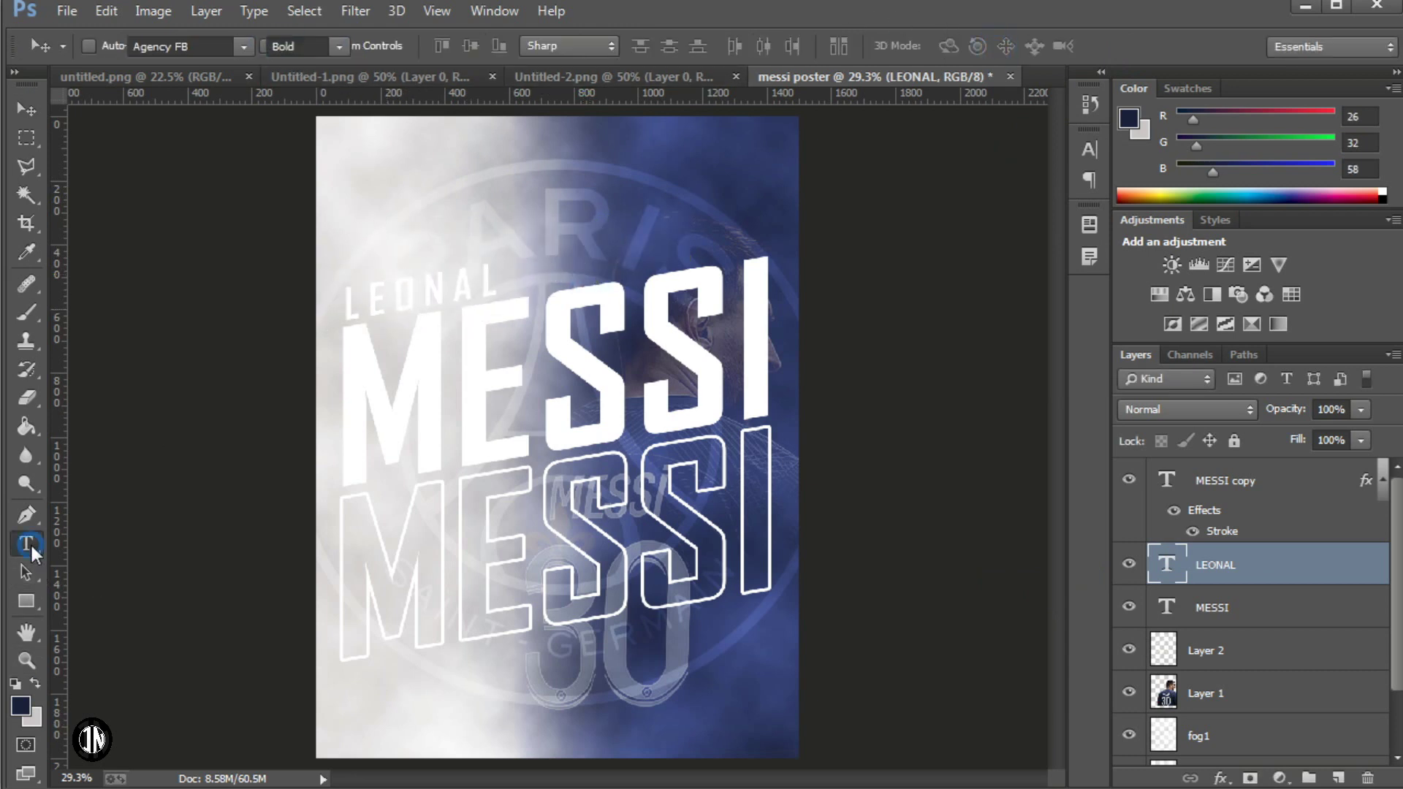
{"action": "left_click", "coordinate": [429, 299]}
{"action": "key", "text": "ctrl+a"}
{"action": "left_click", "coordinate": [339, 46]}
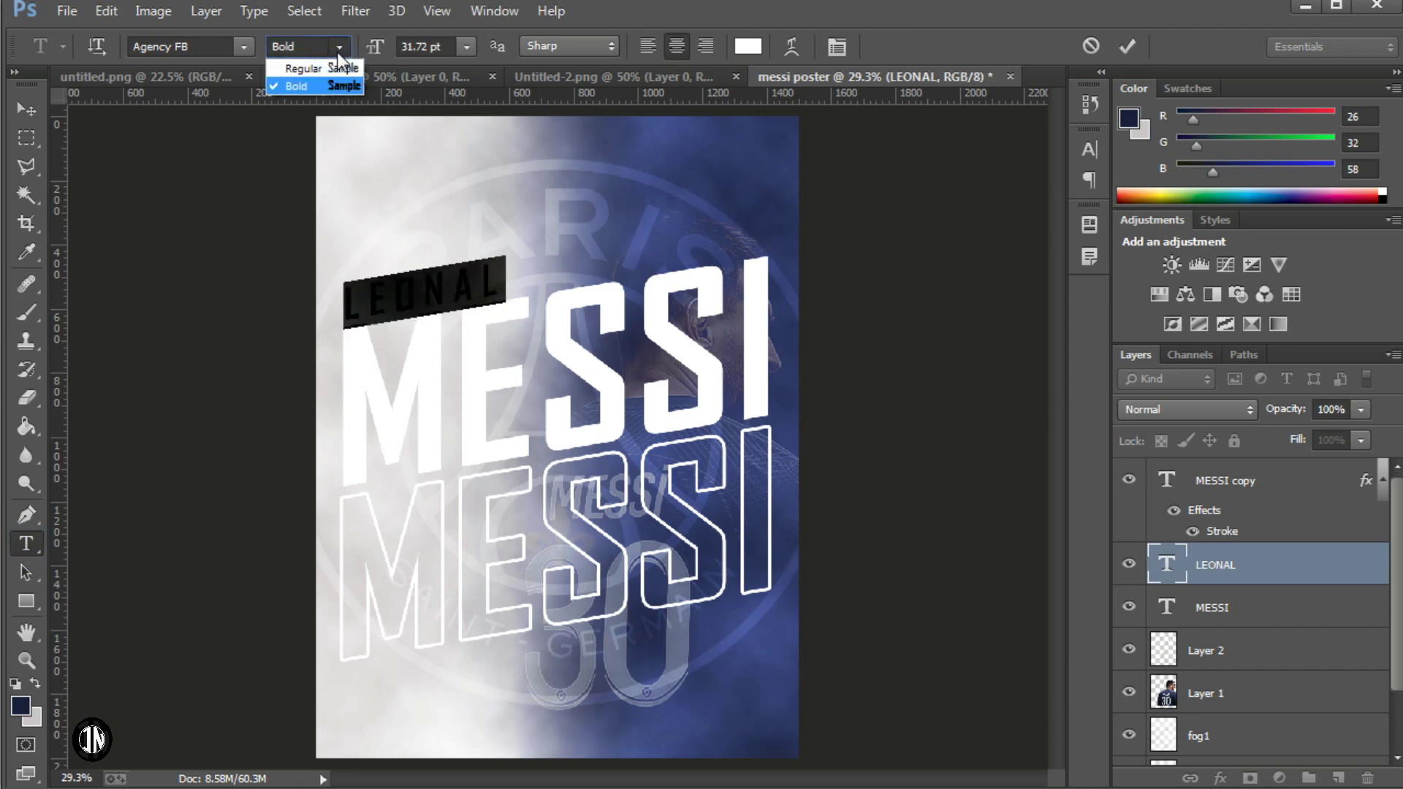
{"action": "left_click", "coordinate": [340, 66]}
{"action": "left_click", "coordinate": [1128, 46]}
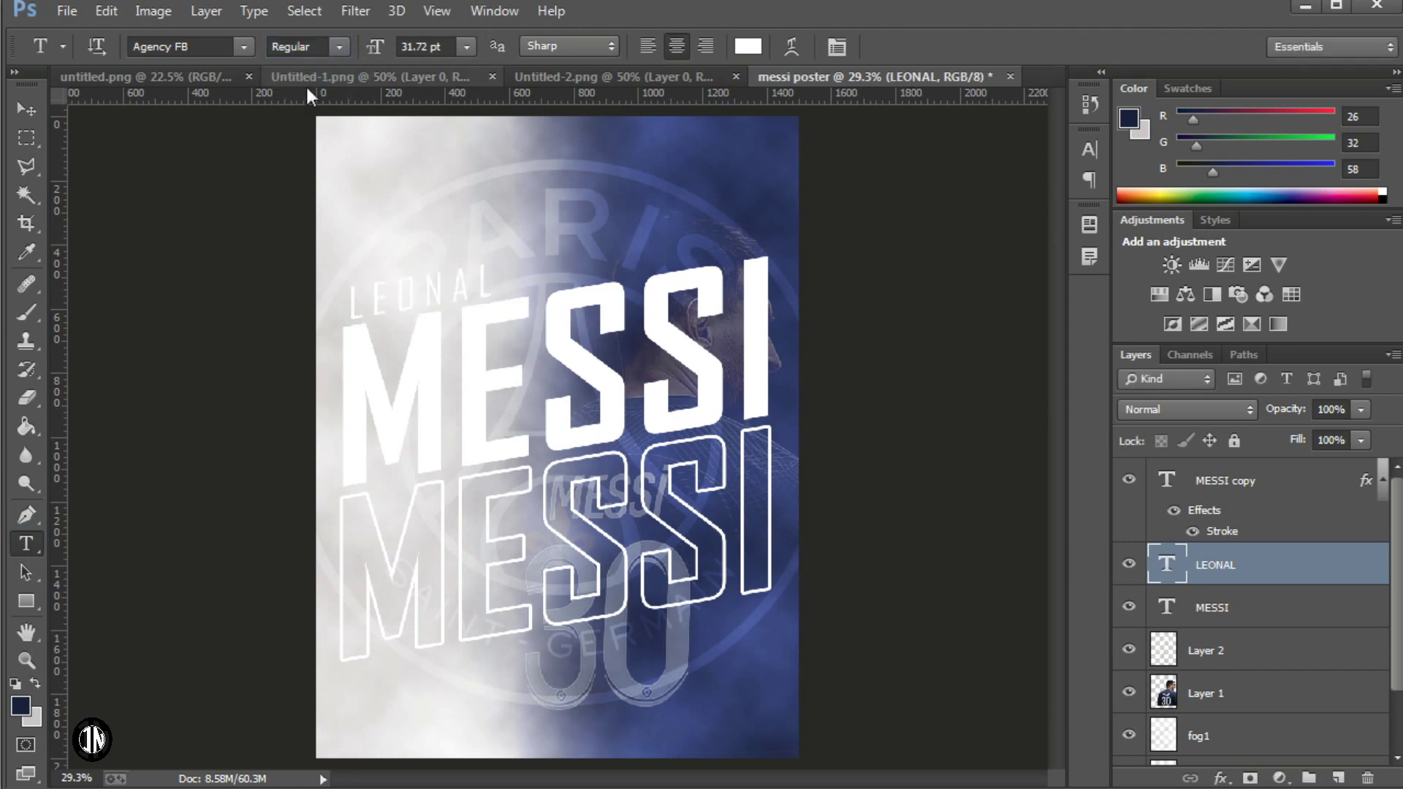
{"action": "key", "text": "v"}
{"action": "key", "text": "shift+Left"}
{"action": "key", "text": "shift+Left"}
{"action": "key", "text": "shift+Left"}
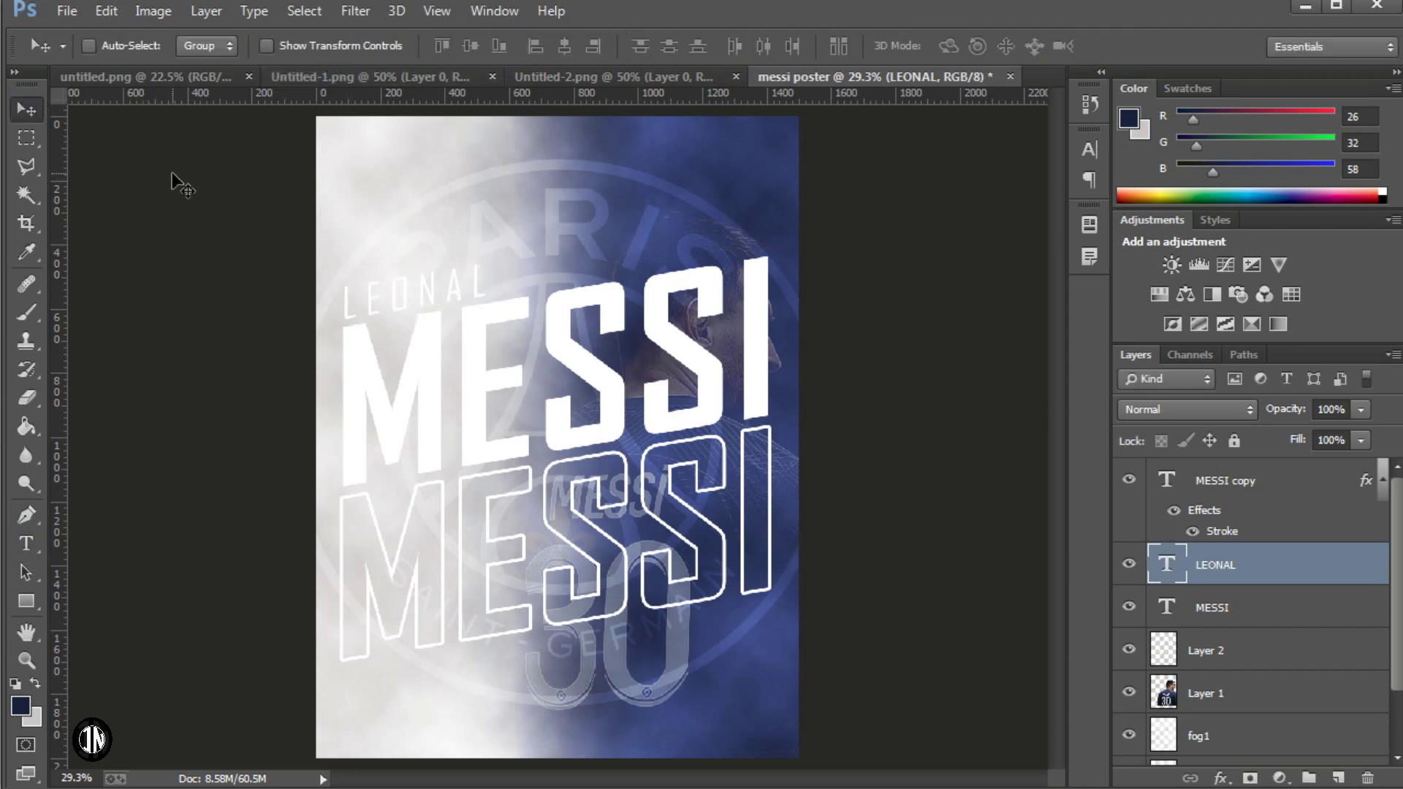
- Convert the three text layers together into one smart object and rename it "text"
{"action": "left_click", "coordinate": [1303, 621], "text": "ctrl"}
{"action": "left_click", "coordinate": [1278, 494], "text": "ctrl"}
{"action": "right_click", "coordinate": [1278, 495]}
{"action": "left_click", "coordinate": [1075, 95]}
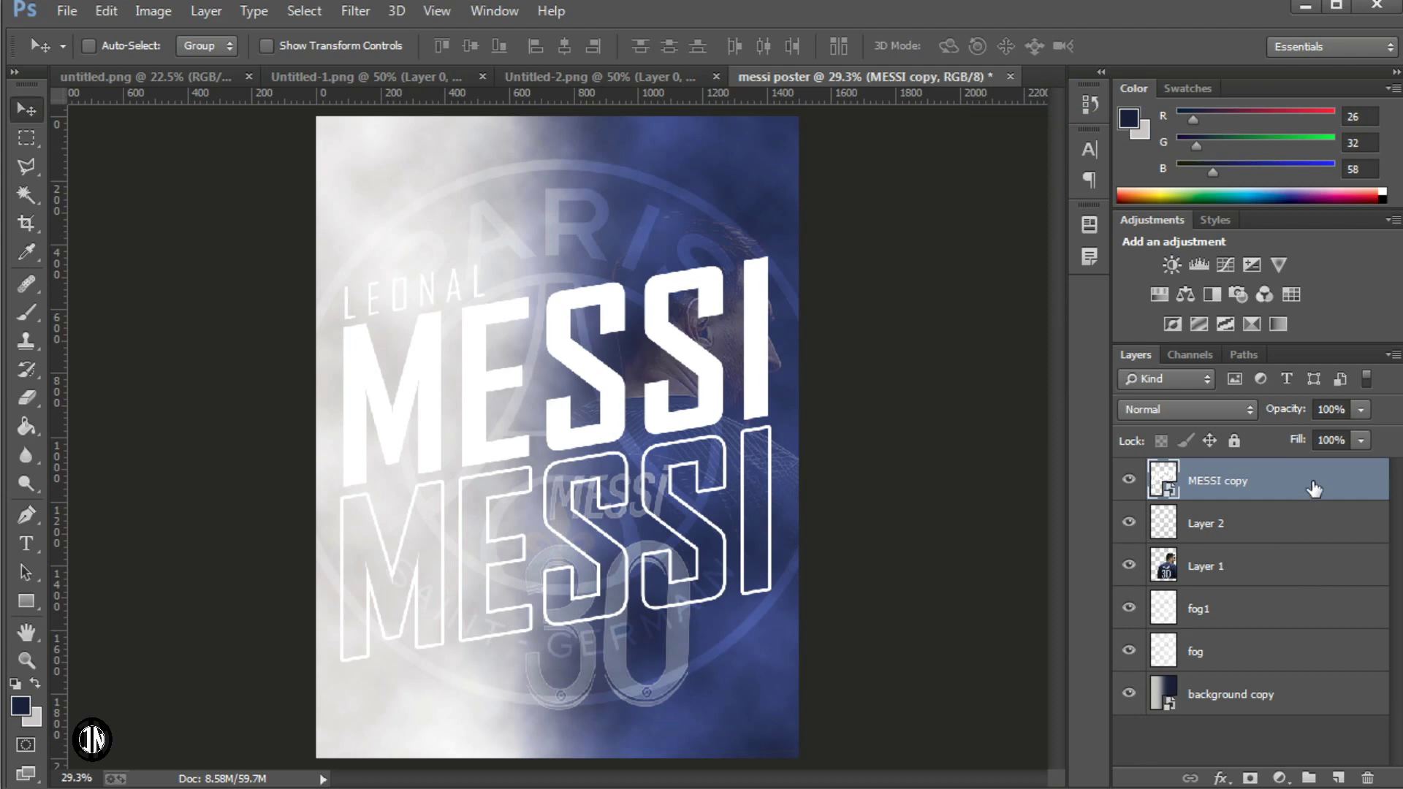
{"action": "double_click", "coordinate": [1228, 481]}
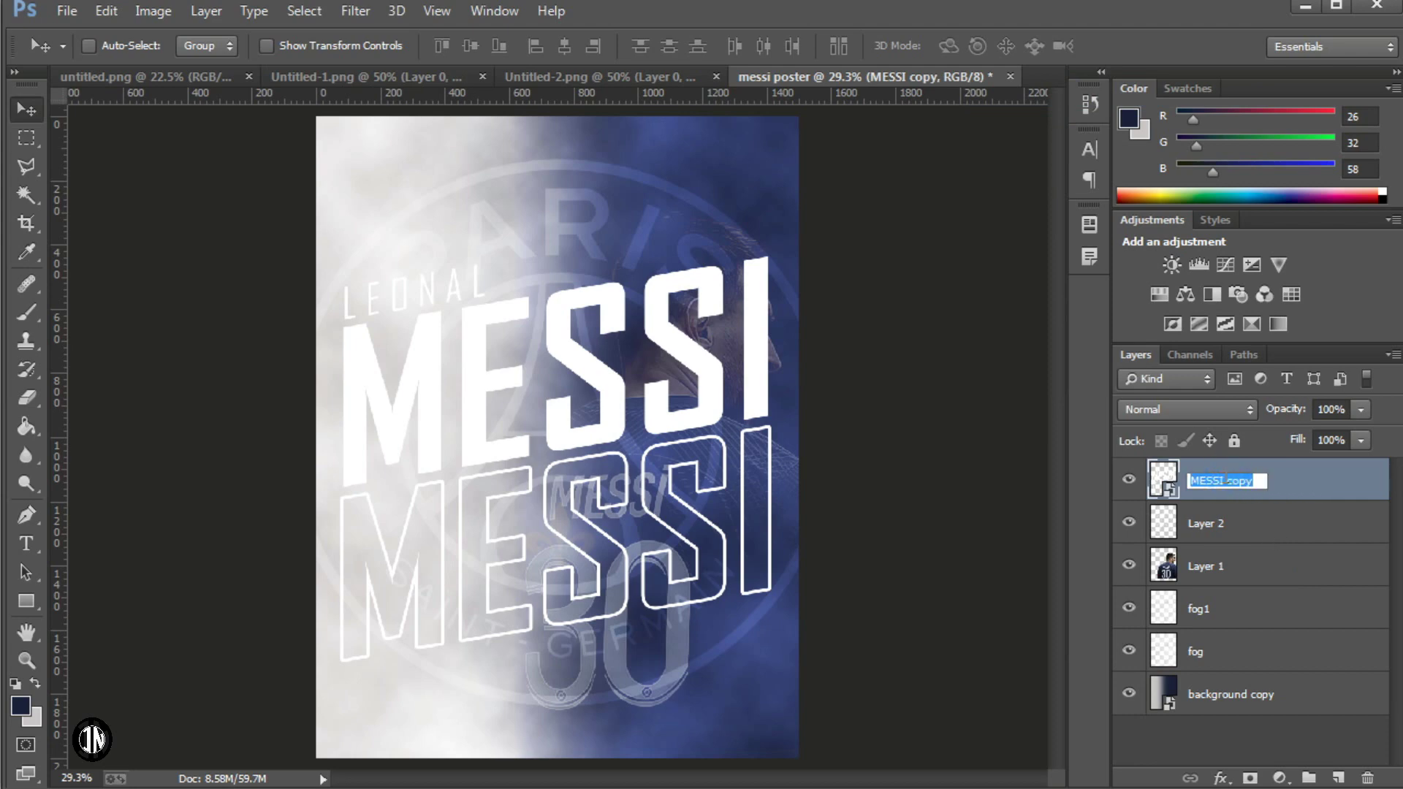
{"action": "type", "text": "te"}
{"action": "key", "text": "Return"}
- Add a drop shadow to the text layer with 93% opacity, 24 px distance, 28% spread, 35 px size and 5% noise
{"action": "double_click", "coordinate": [1312, 501]}
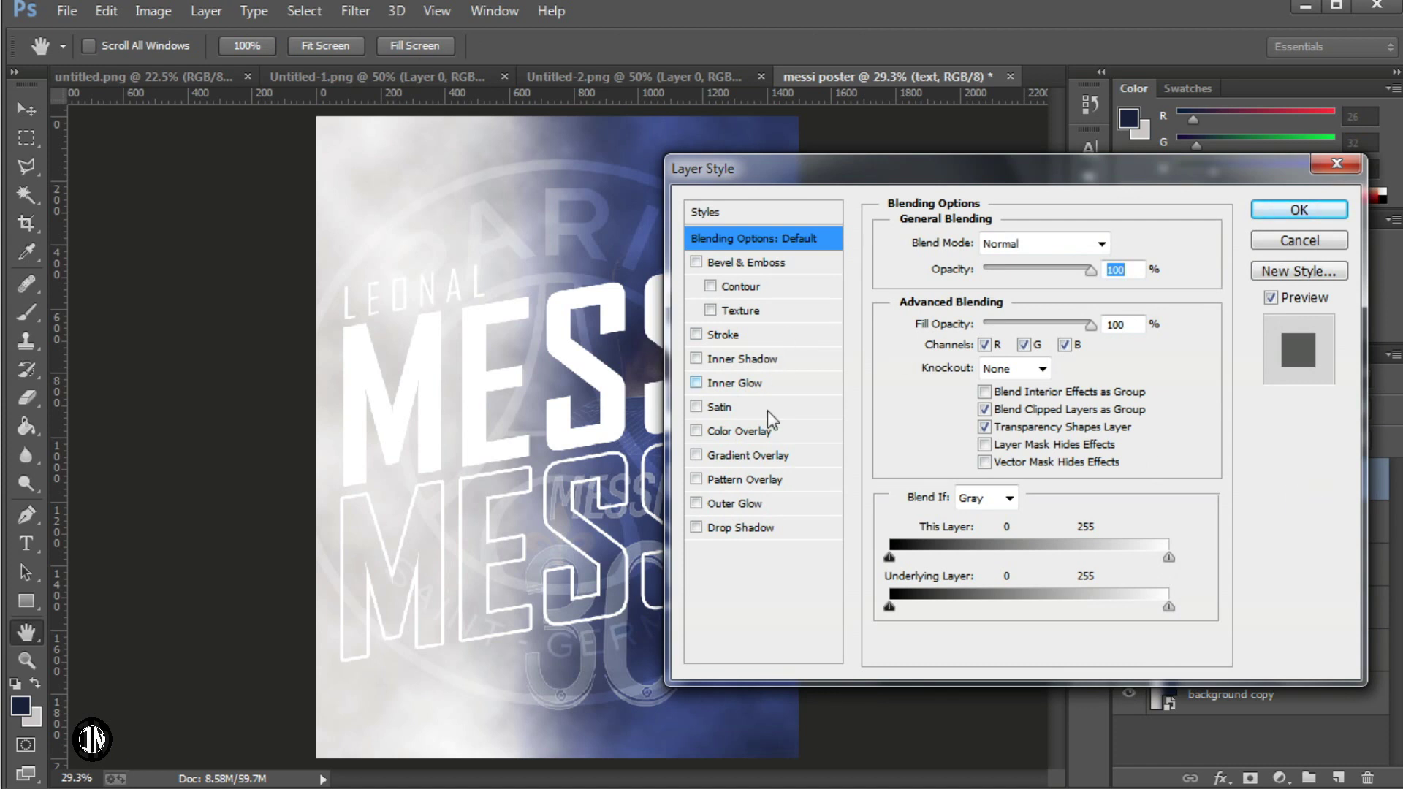
{"action": "left_click", "coordinate": [752, 529]}
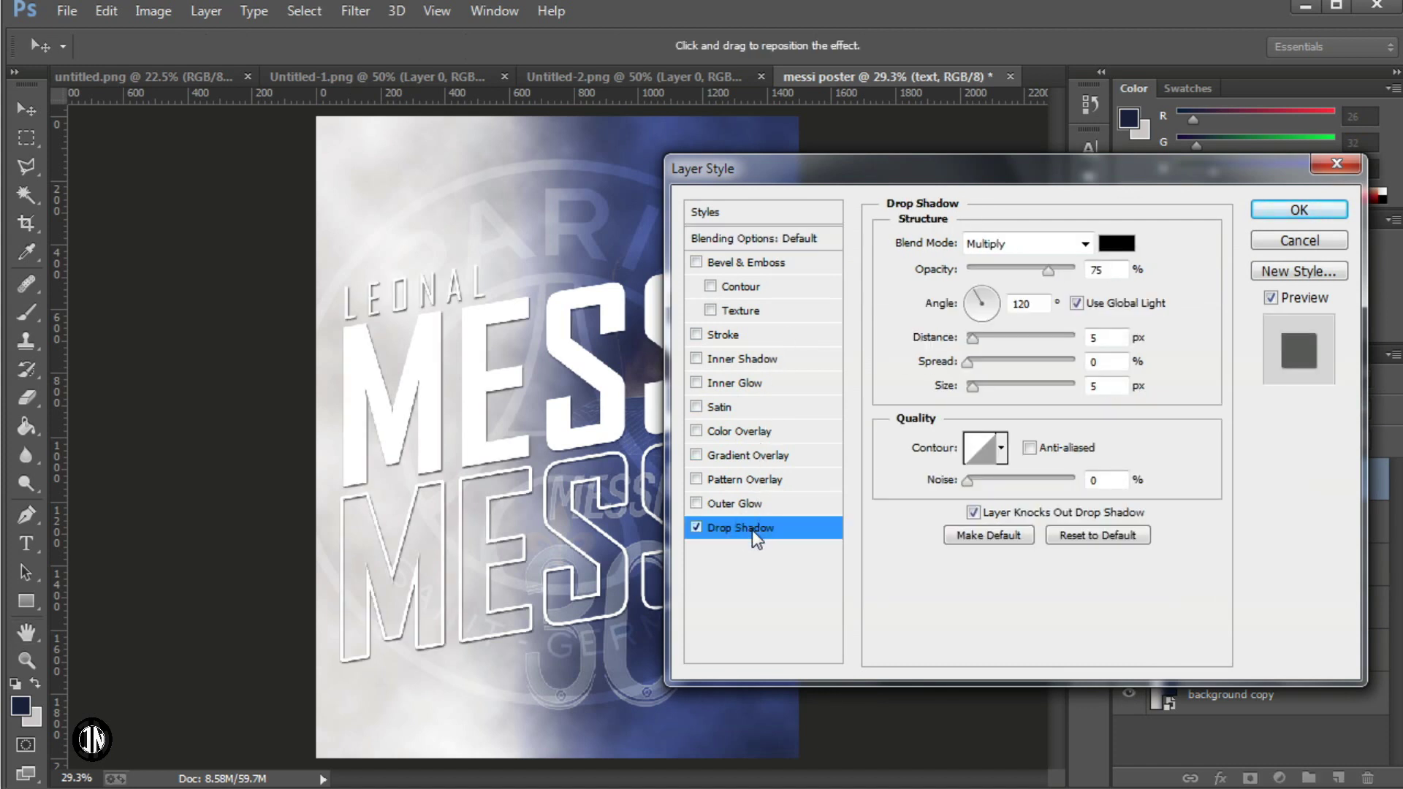
{"action": "left_click_drag", "start_coordinate": [968, 480], "coordinate": [1004, 480]}
{"action": "mouse_move", "coordinate": [972, 385]}
{"action": "left_mouse_down"}
{"action": "mouse_move", "coordinate": [990, 392]}
{"action": "mouse_move", "coordinate": [995, 341]}
{"action": "mouse_move", "coordinate": [992, 389]}
{"action": "left_mouse_up"}
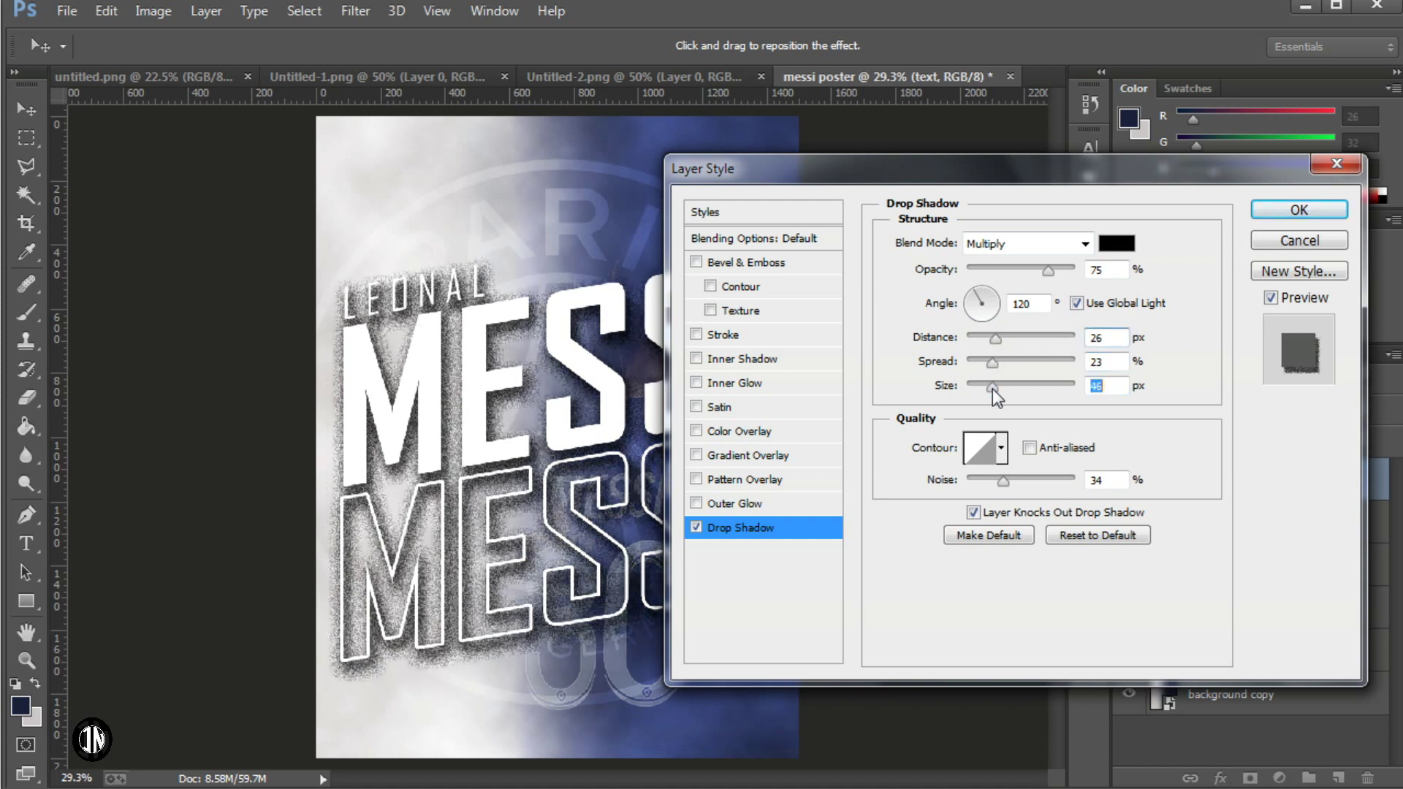
{"action": "left_click", "coordinate": [984, 481]}
{"action": "left_click_drag", "start_coordinate": [984, 482], "coordinate": [981, 484]}
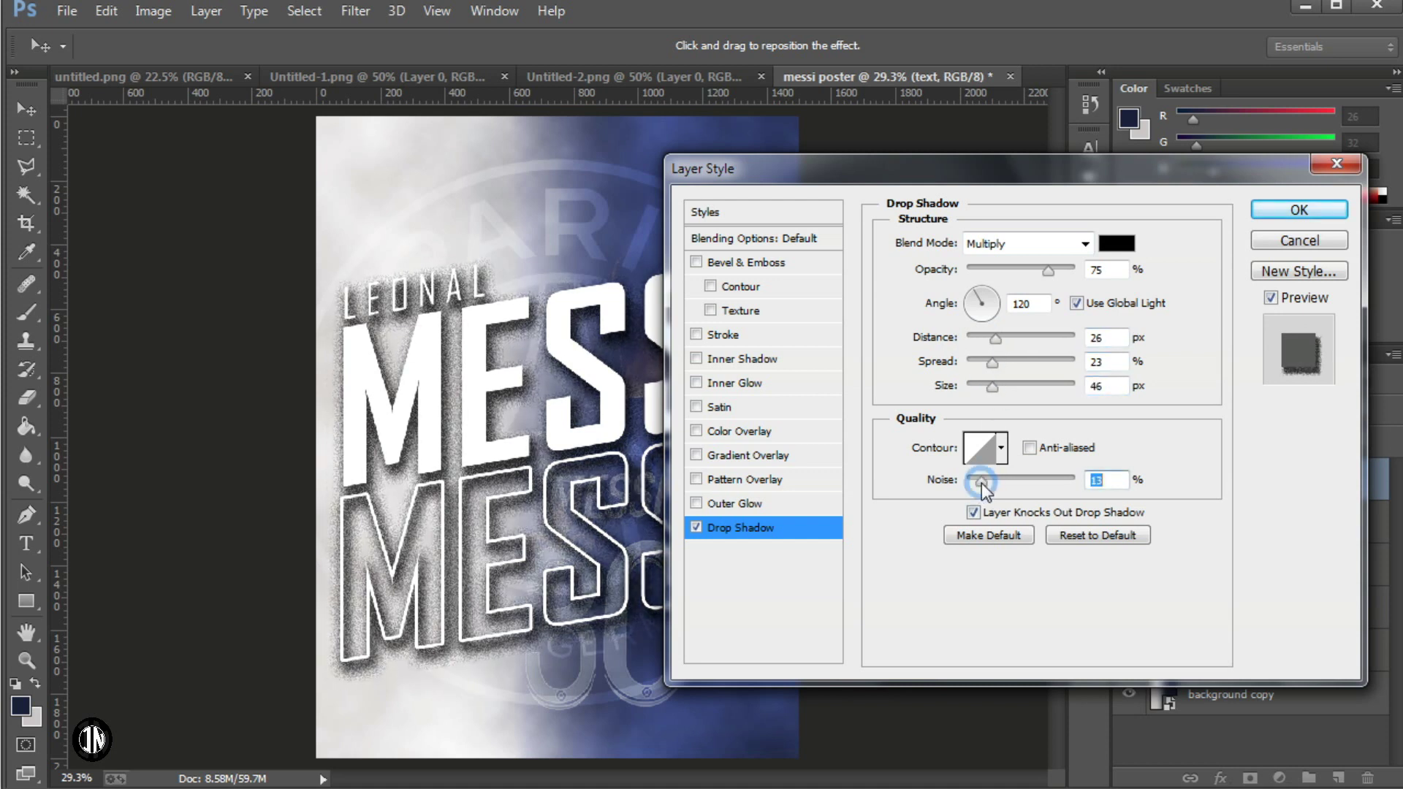
{"action": "left_click_drag", "start_coordinate": [1002, 386], "coordinate": [1010, 391]}
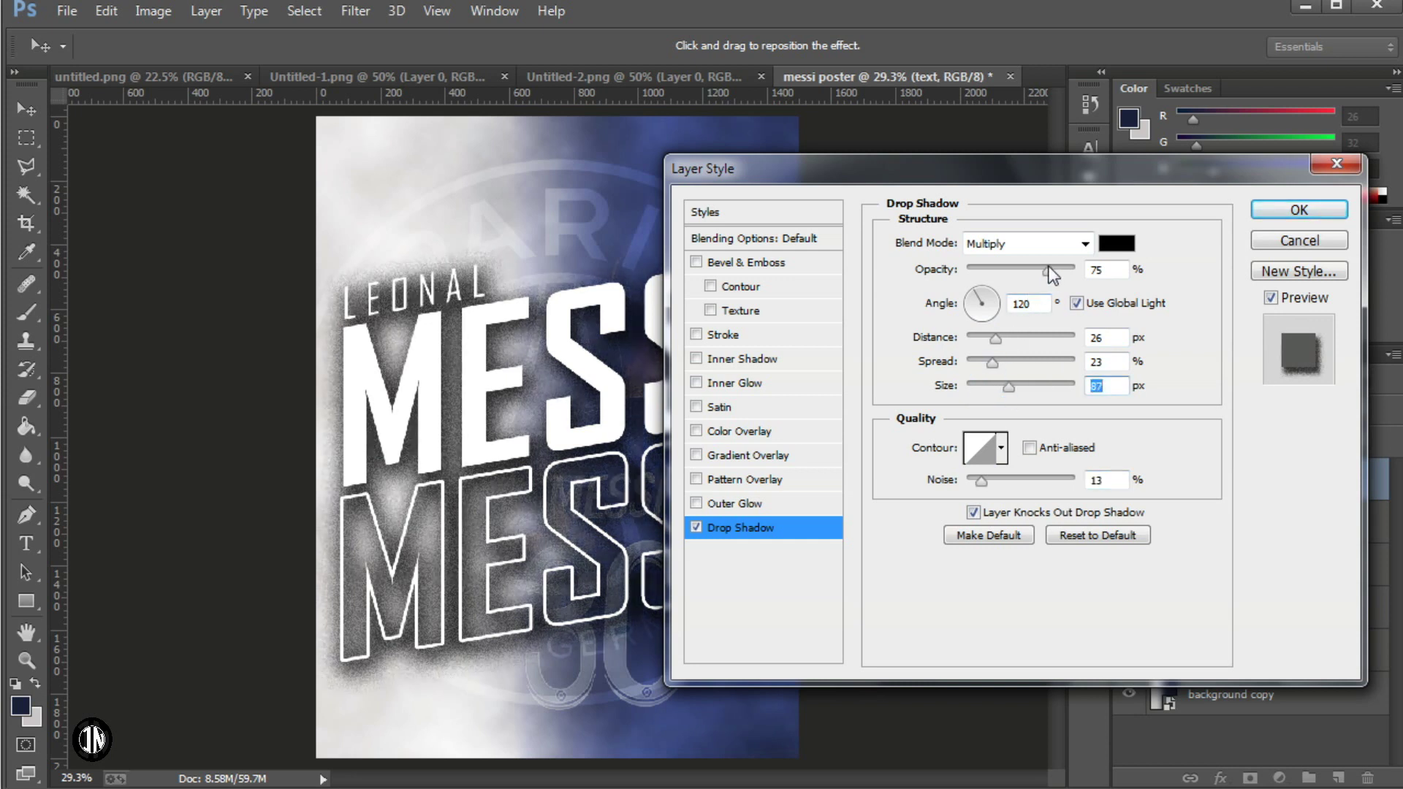
{"action": "left_click_drag", "start_coordinate": [1049, 268], "coordinate": [1067, 270]}
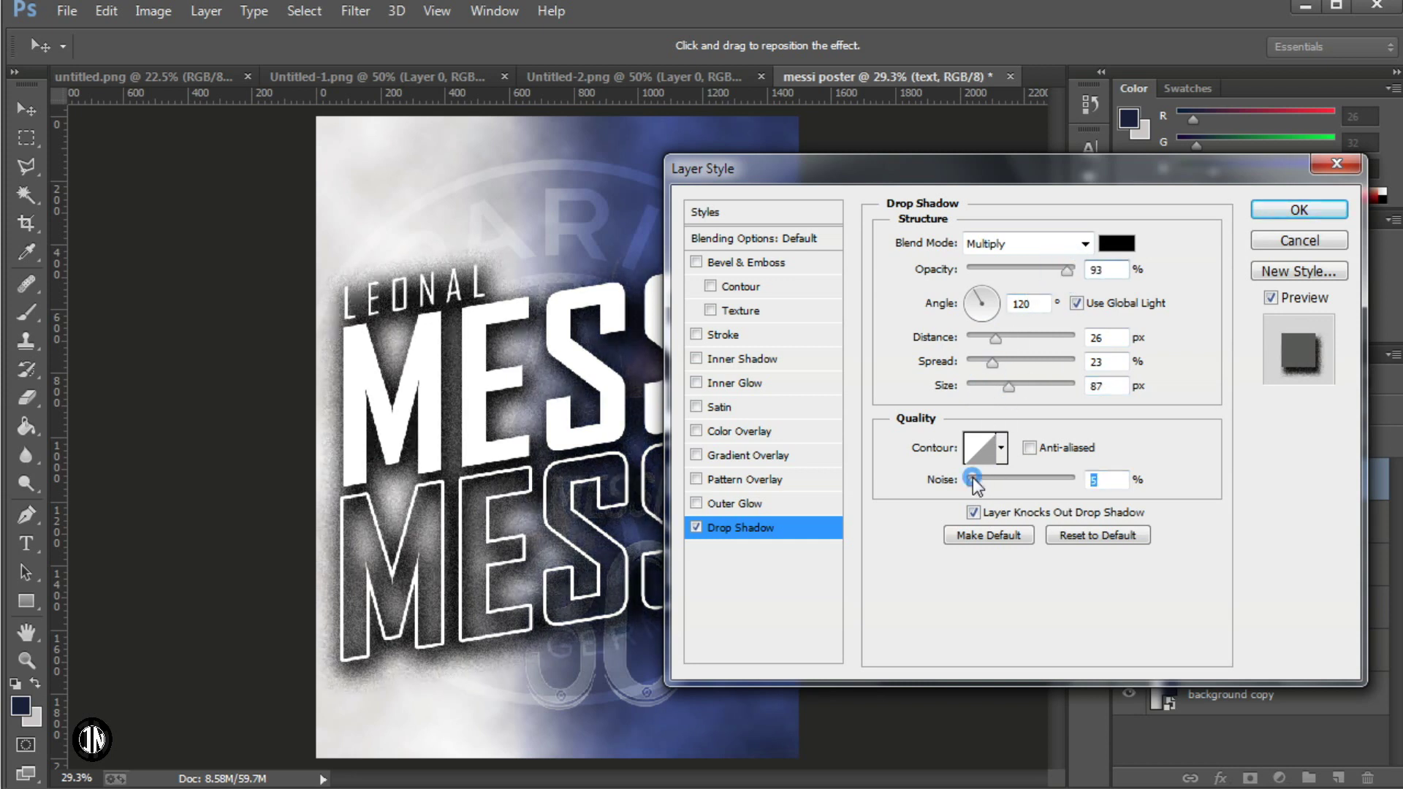
{"action": "mouse_move", "coordinate": [991, 362]}
{"action": "left_mouse_down"}
{"action": "mouse_move", "coordinate": [980, 364]}
{"action": "mouse_move", "coordinate": [997, 366]}
{"action": "mouse_move", "coordinate": [992, 338]}
{"action": "left_mouse_up"}
{"action": "left_click", "coordinate": [988, 387]}
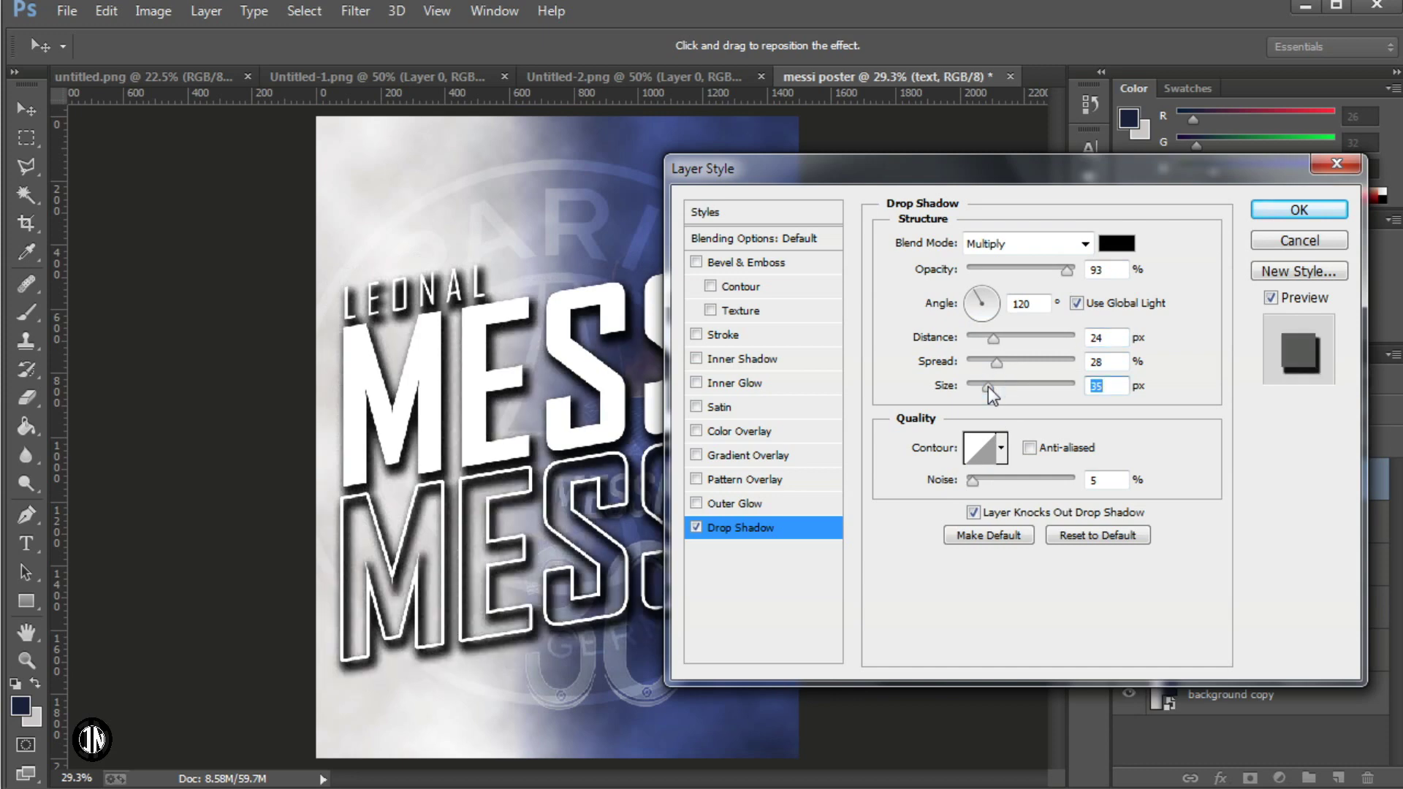
{"action": "left_click", "coordinate": [1261, 213]}
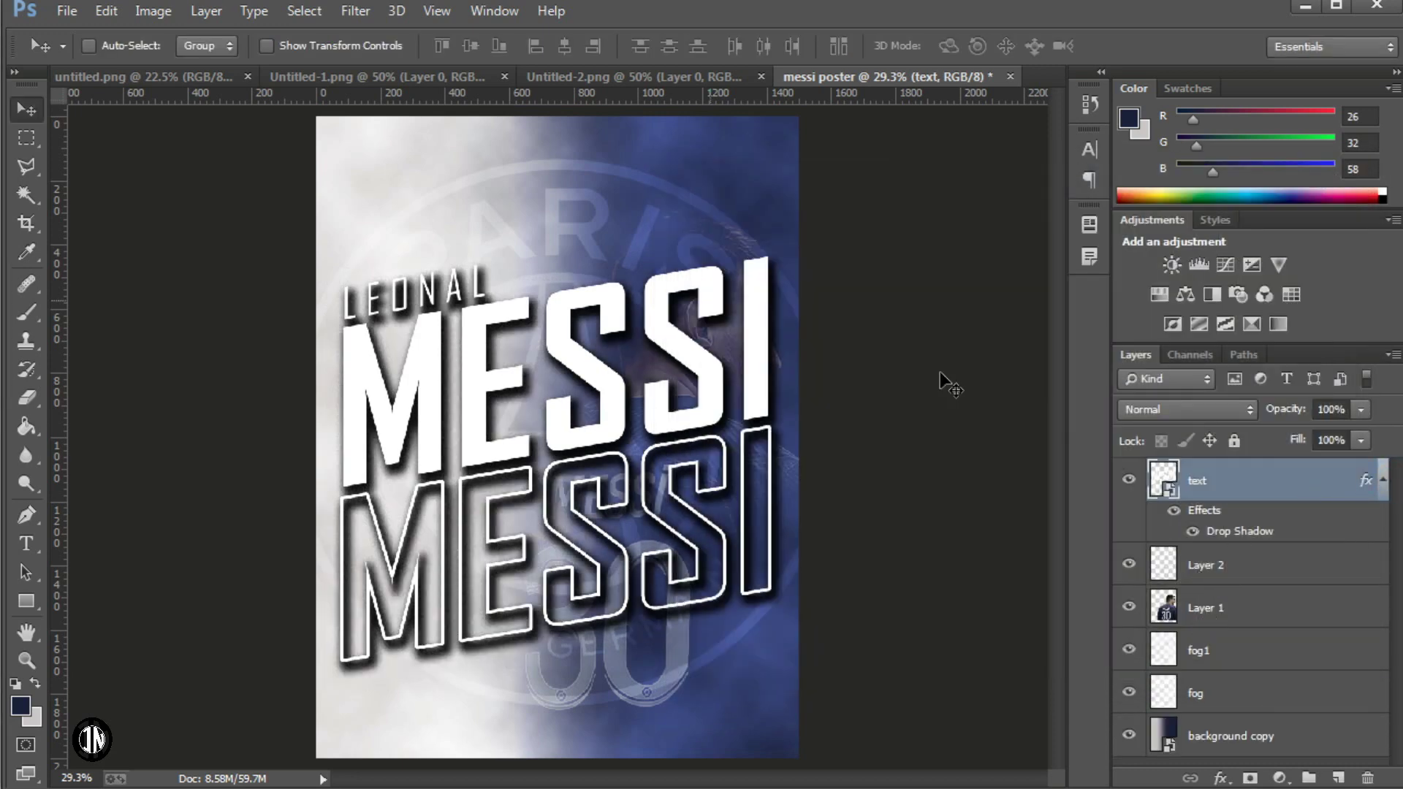
- Copy the open-armed Messi cutout from untitled.png into the messi poster document as a layer above the text
{"action": "left_click", "coordinate": [135, 76]}
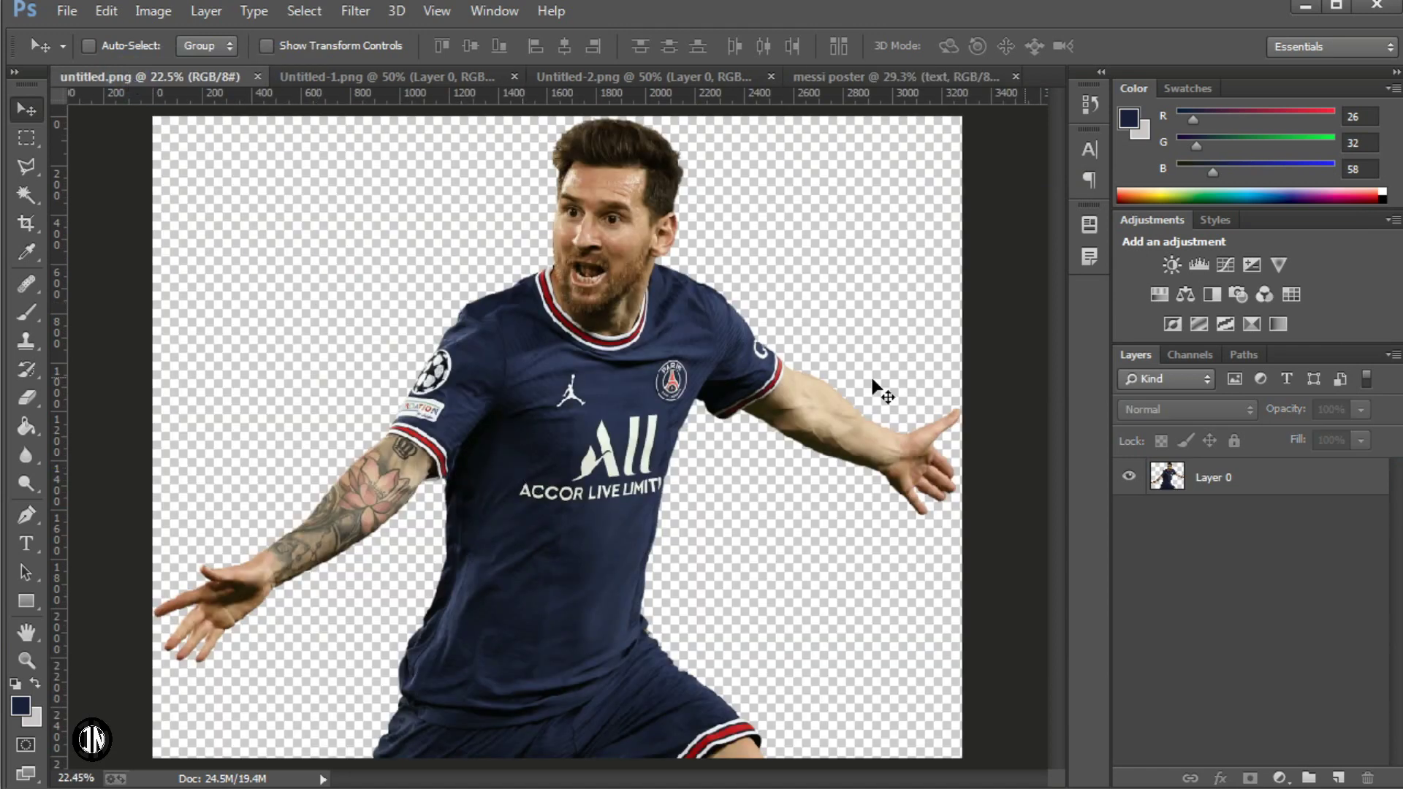
{"action": "left_click_drag", "start_coordinate": [1214, 465], "coordinate": [587, 446]}
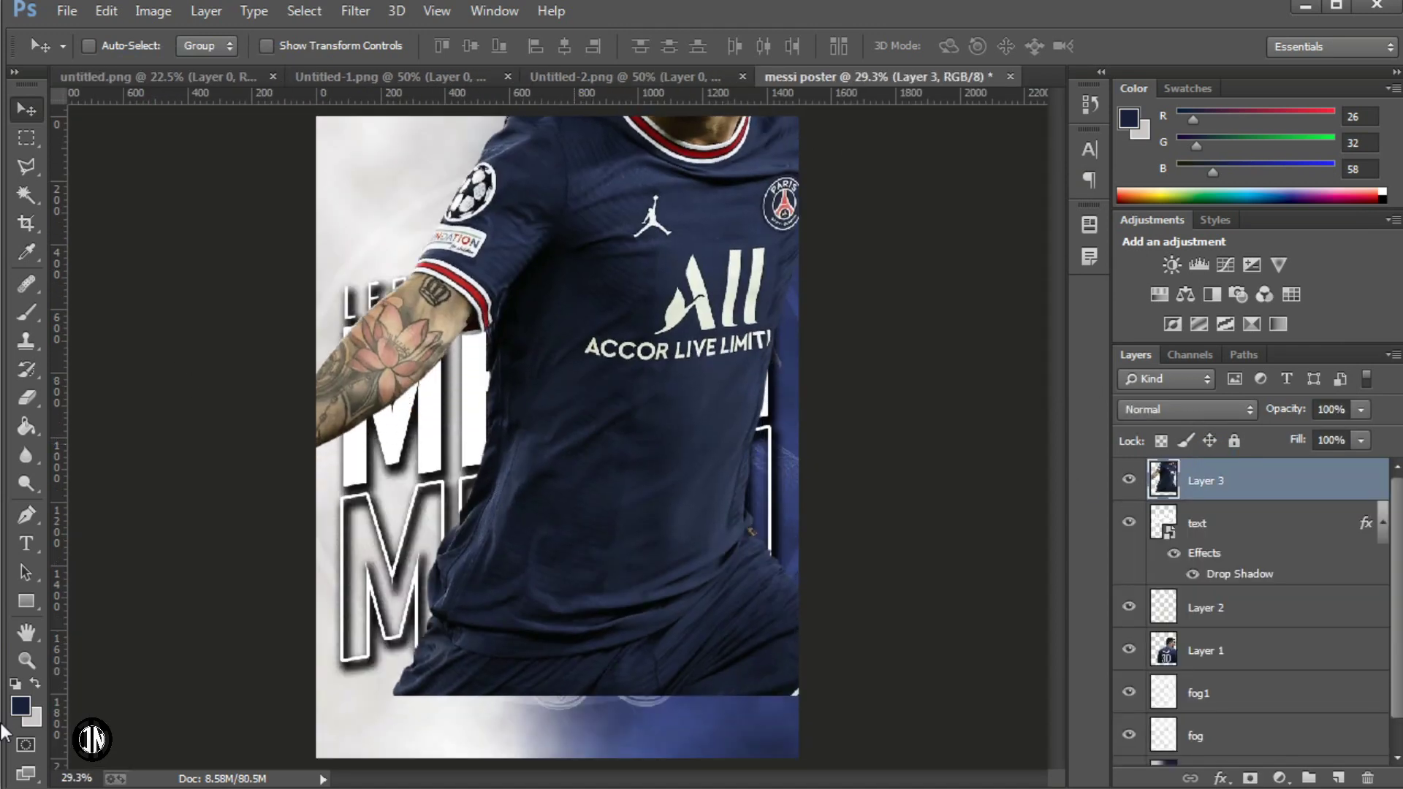
- Scale the Messi cutout to about 61% and move it down so the torso fills the poster's lower half in front of the text
{"action": "key", "text": "z"}
{"action": "right_click", "coordinate": [538, 450]}
{"action": "left_click", "coordinate": [584, 598]}
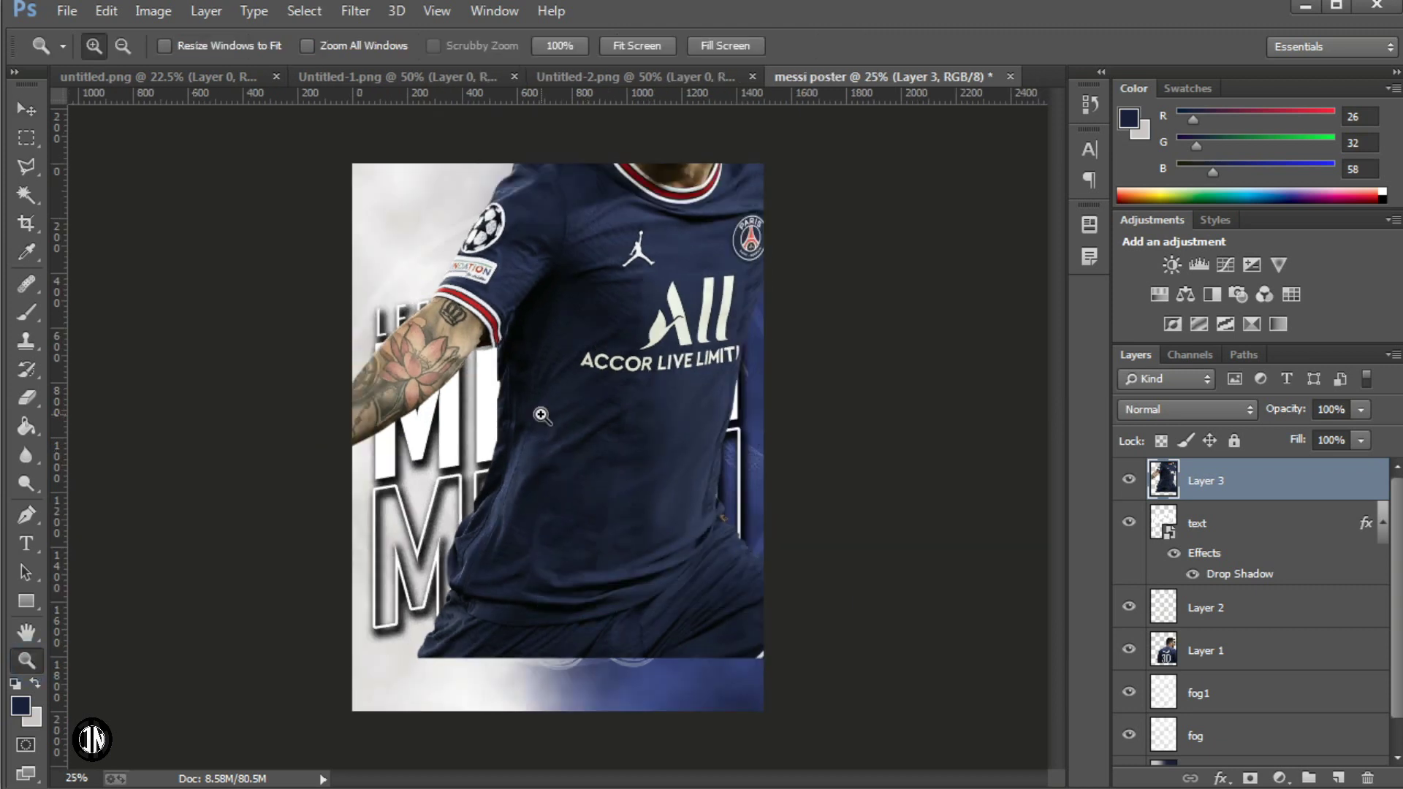
{"action": "right_click", "coordinate": [541, 416]}
{"action": "left_click", "coordinate": [589, 574]}
{"action": "left_click", "coordinate": [26, 108]}
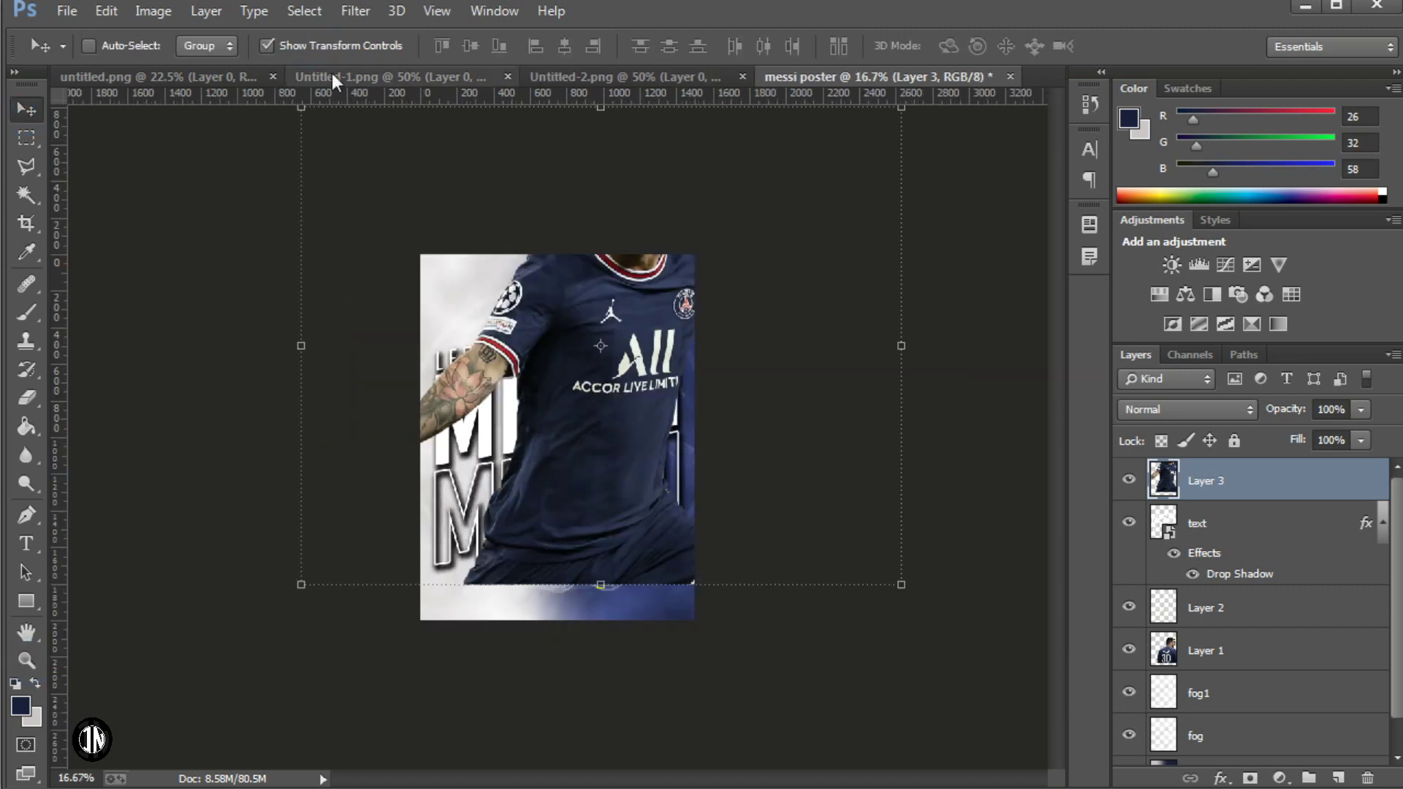
{"action": "left_click_drag", "start_coordinate": [300, 107], "coordinate": [527, 288]}
{"action": "left_click_drag", "start_coordinate": [709, 422], "coordinate": [553, 467]}
{"action": "key", "text": "shift+Down"}
{"action": "key", "text": "shift+Down"}
{"action": "key", "text": "shift+Down"}
{"action": "key", "text": "shift+Down"}
{"action": "key", "text": "shift+Down"}
{"action": "key", "text": "shift+Down"}
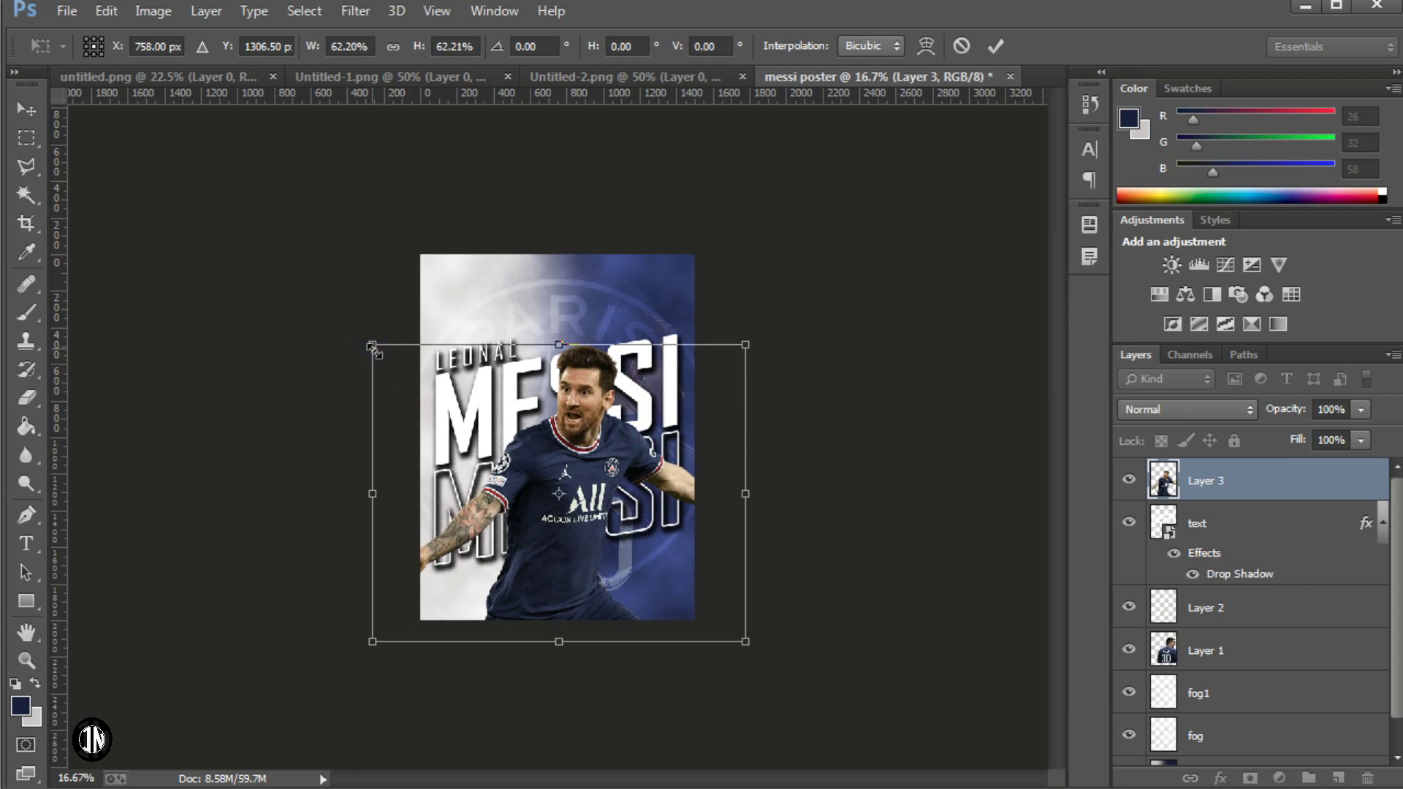
{"action": "left_click_drag", "start_coordinate": [374, 348], "coordinate": [376, 354]}
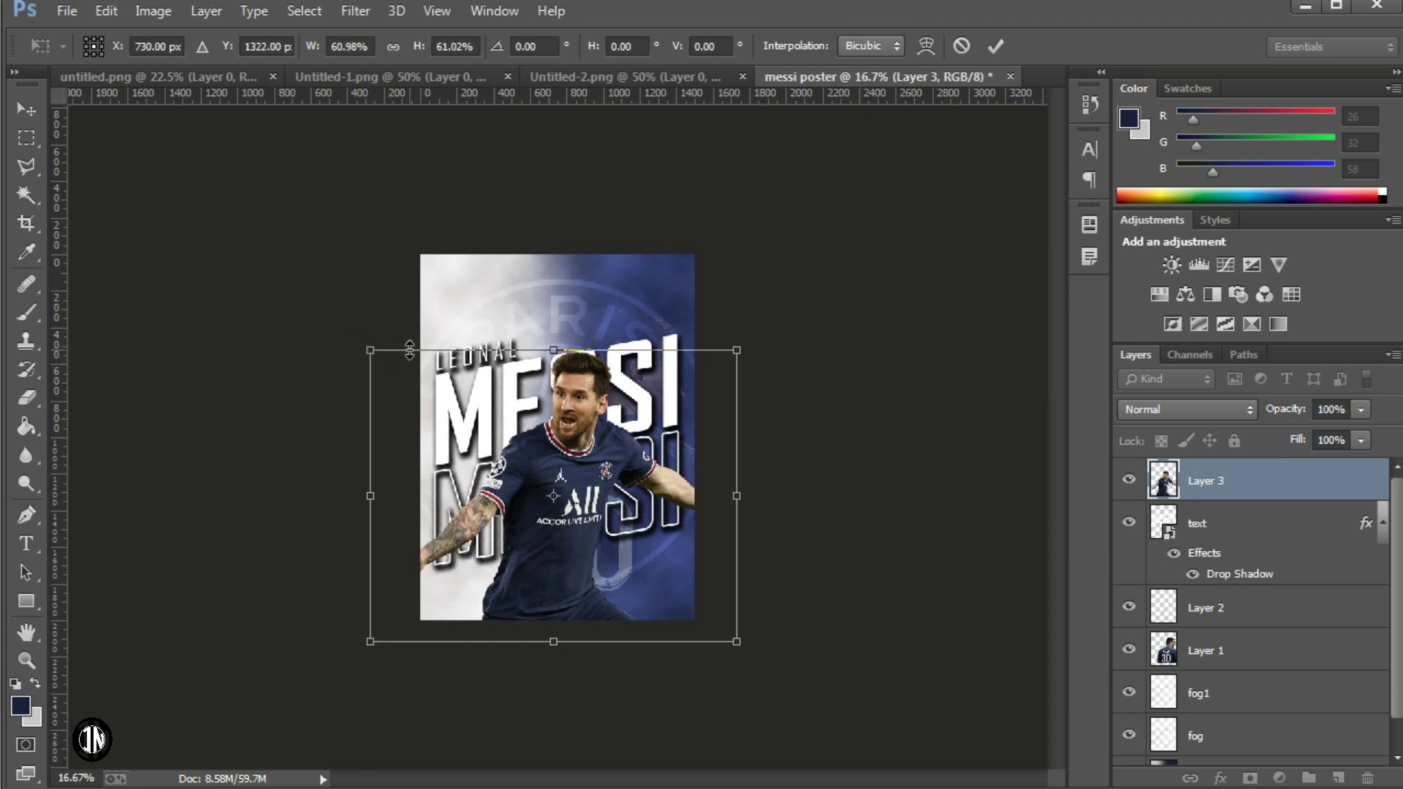
{"action": "key", "text": "Down"}
{"action": "key", "text": "Down"}
{"action": "key", "text": "Down"}
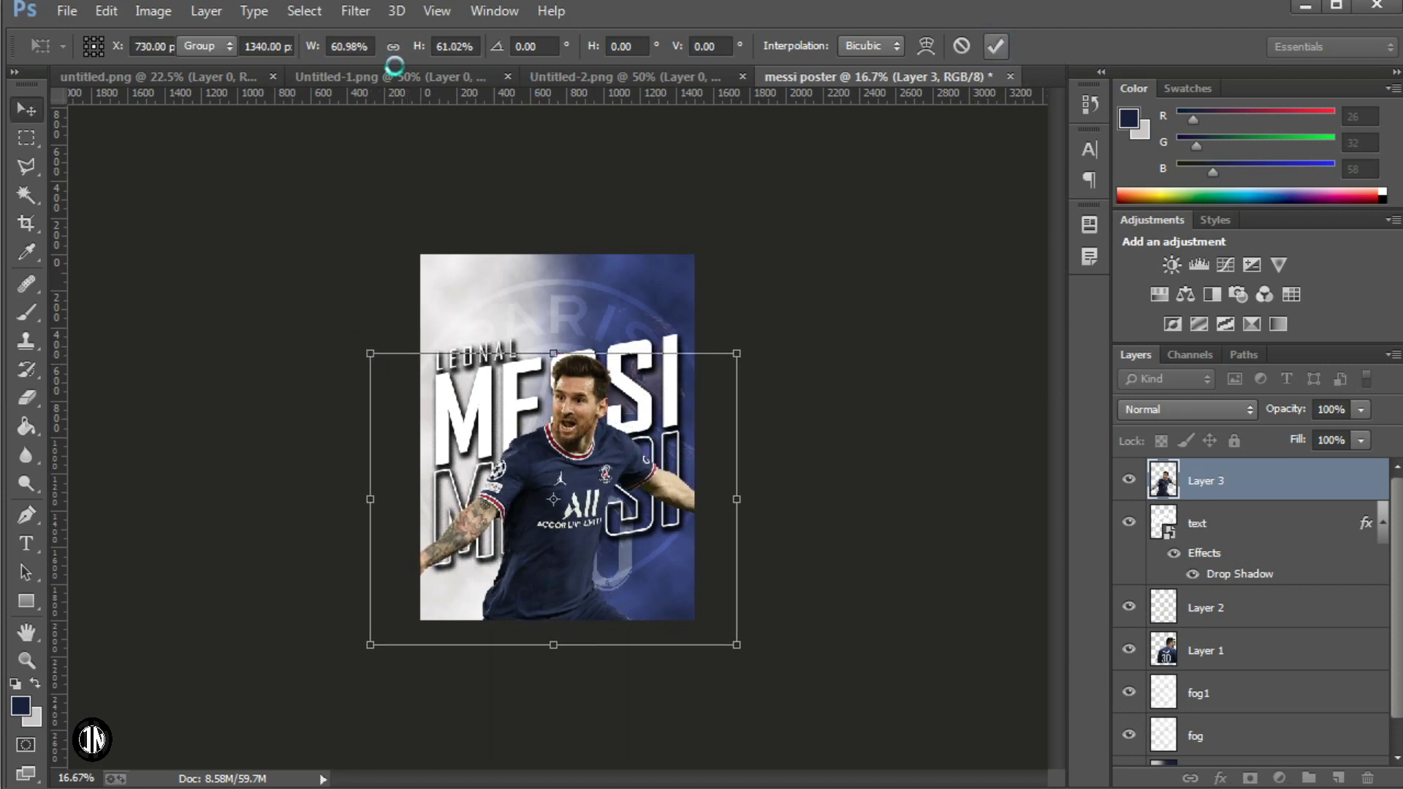
{"action": "left_click", "coordinate": [996, 46]}
- Erase the faded shirt number beside the player's torso on Layer 1 with a soft 82 px eraser at 68% opacity
{"action": "left_click", "coordinate": [26, 661]}
{"action": "right_click", "coordinate": [524, 488]}
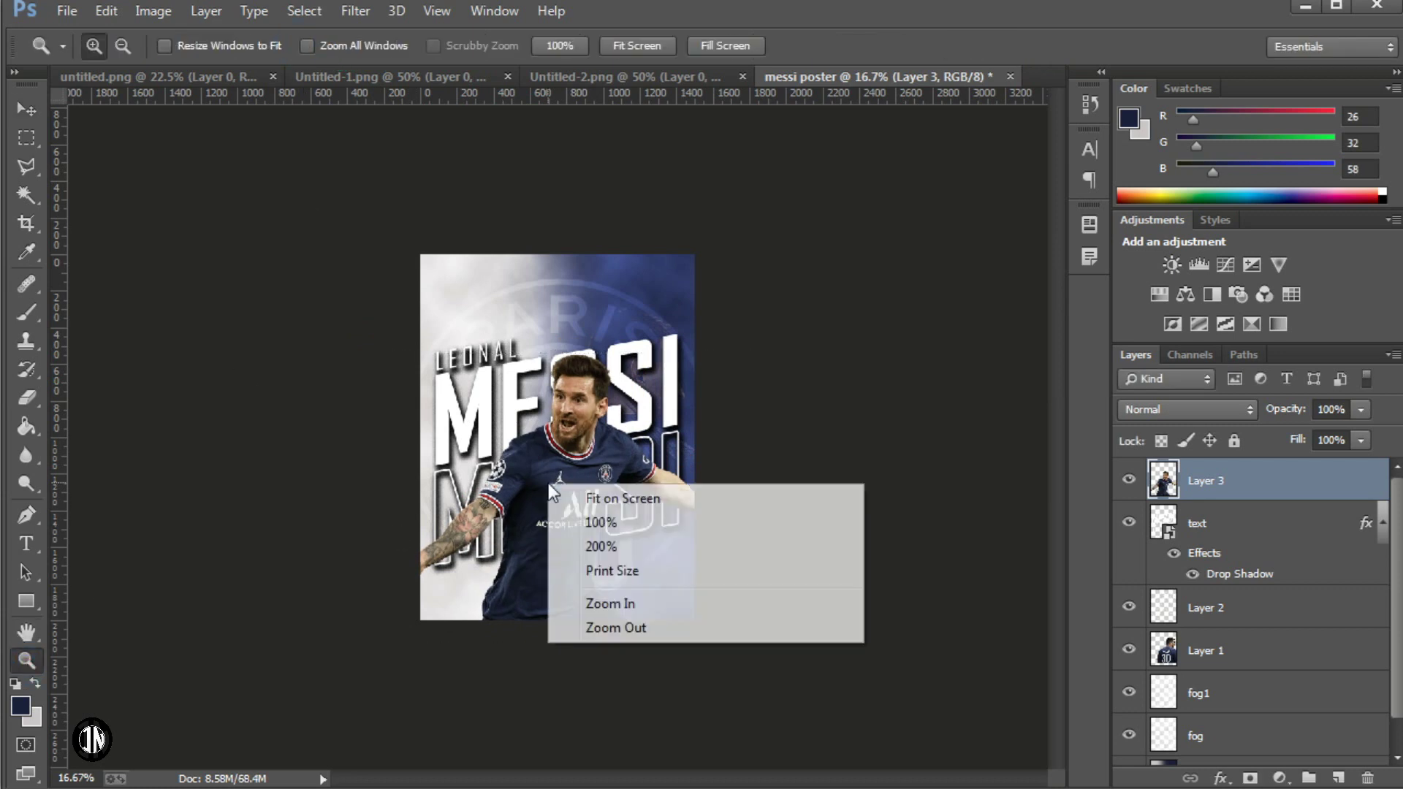
{"action": "left_click", "coordinate": [607, 493]}
{"action": "key", "text": "v"}
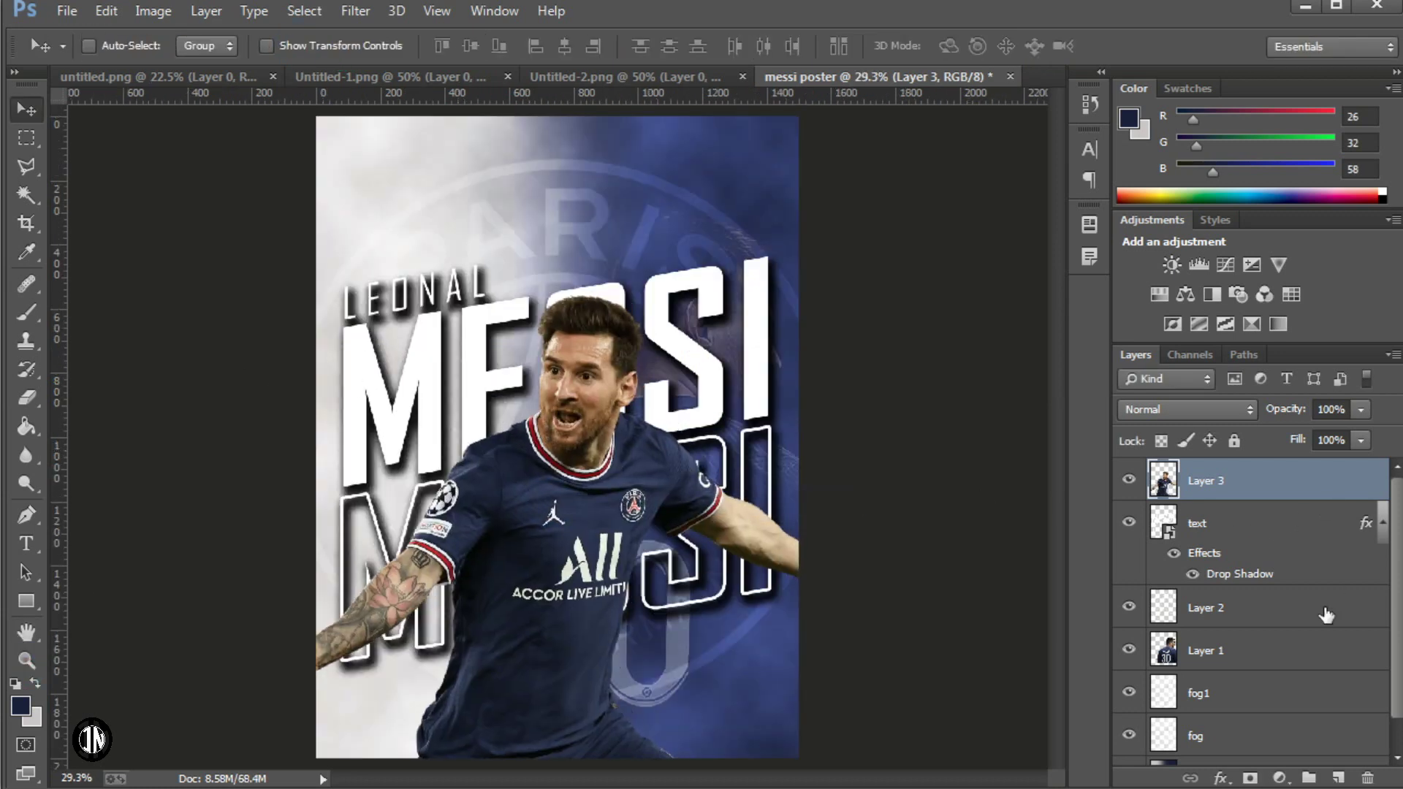
{"action": "scroll", "coordinate": [1326, 616], "scroll_direction": "down", "scroll_amount": 1}
{"action": "left_click", "coordinate": [1176, 620]}
{"action": "left_click", "coordinate": [26, 661]}
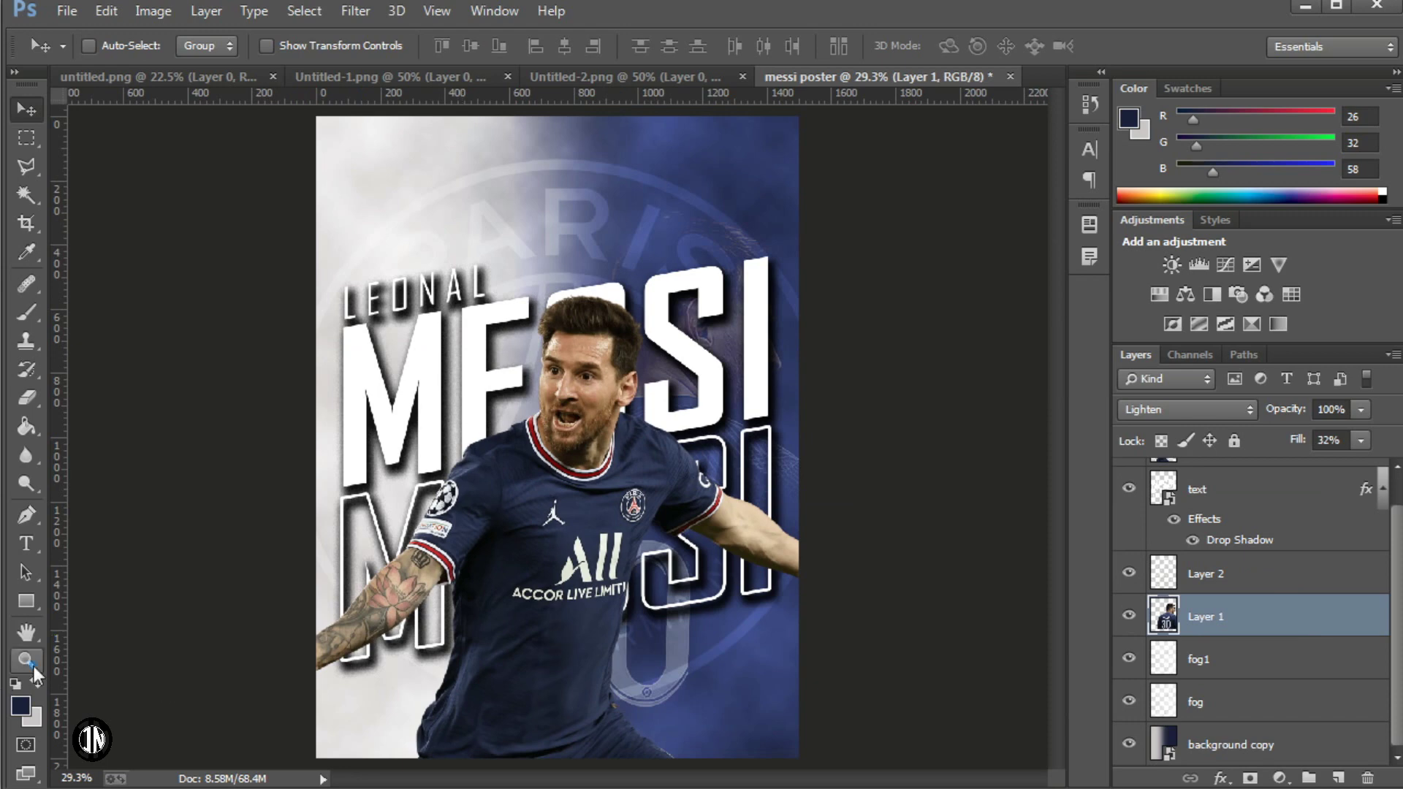
{"action": "left_click", "coordinate": [664, 683]}
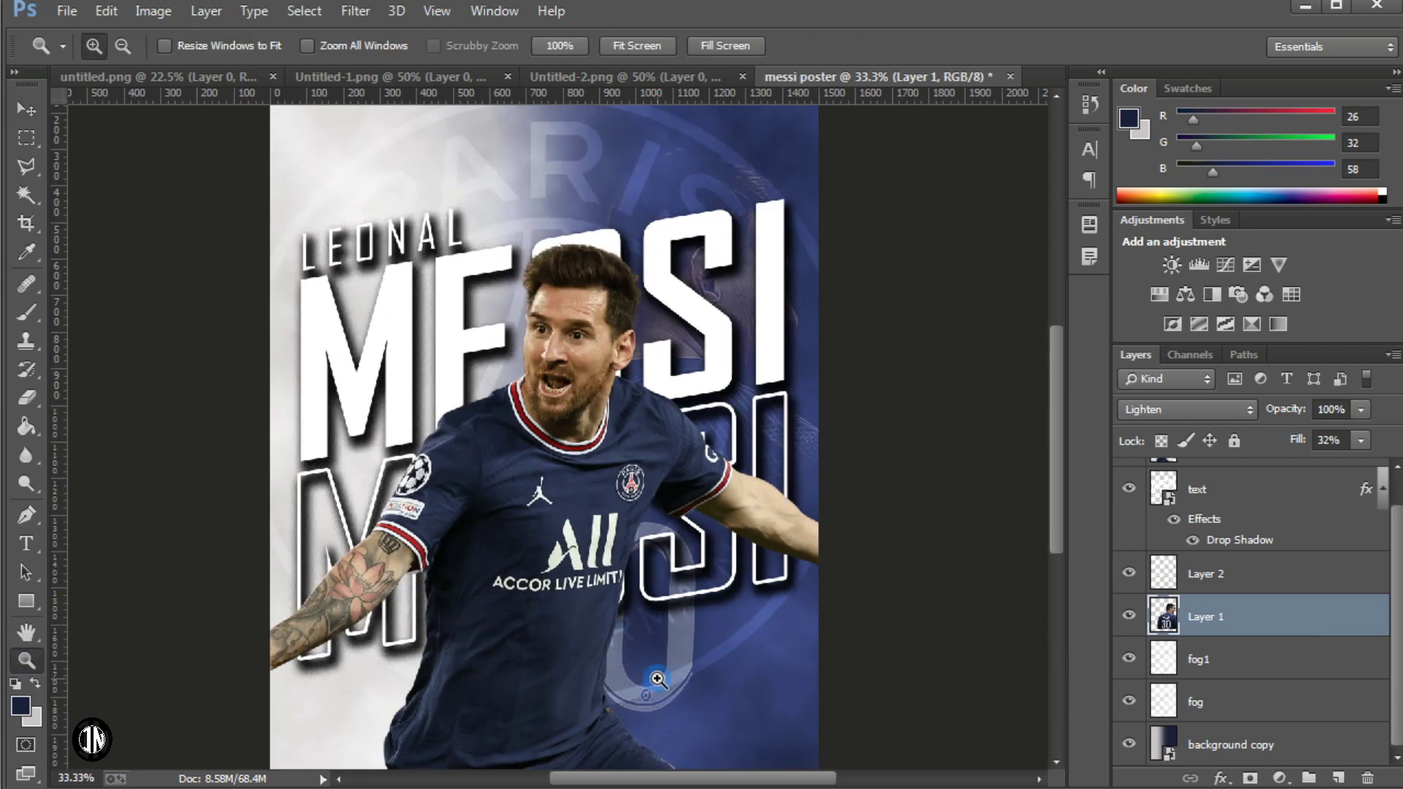
{"action": "left_click", "coordinate": [659, 676]}
{"action": "scroll", "coordinate": [657, 678], "scroll_direction": "down", "scroll_amount": 2}
{"action": "left_click", "coordinate": [646, 583]}
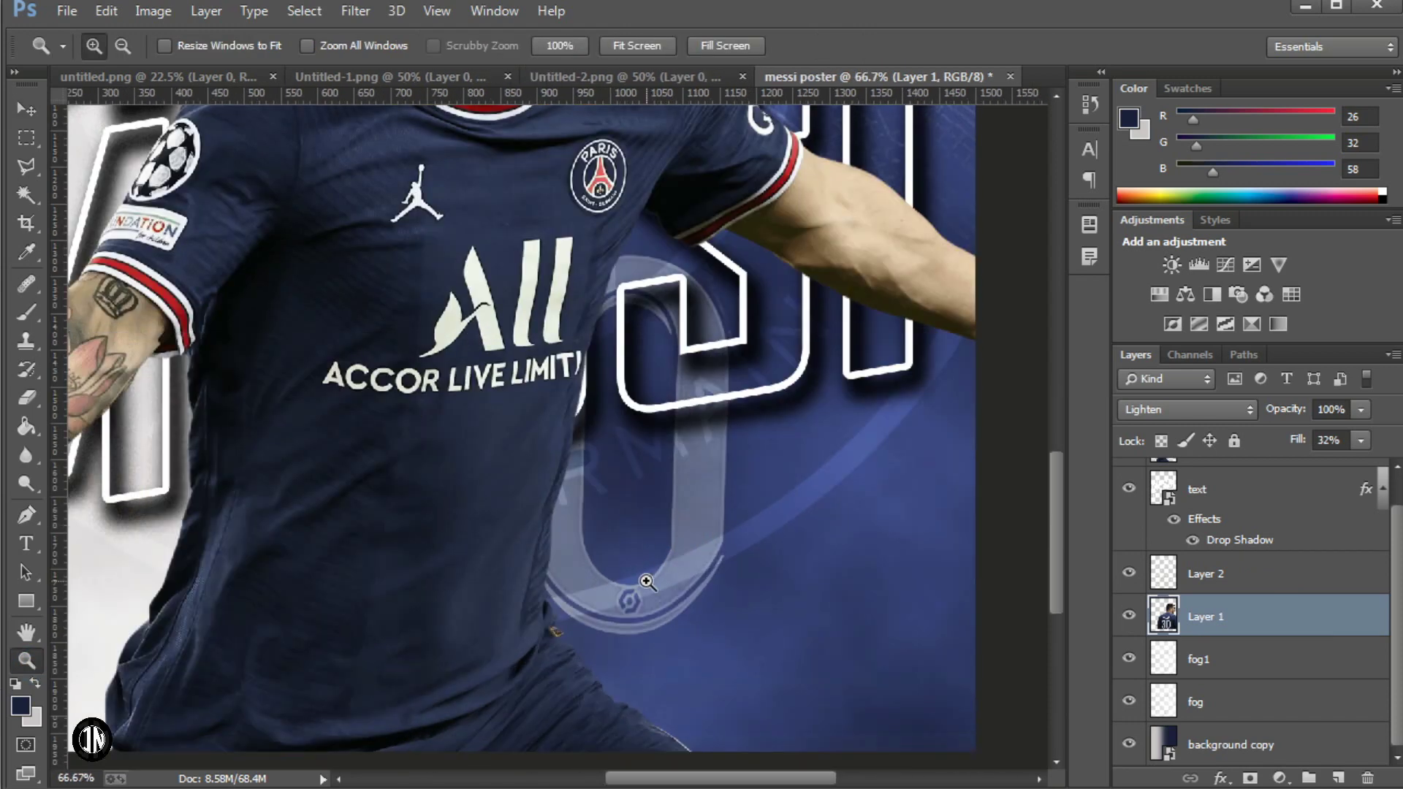
{"action": "scroll", "coordinate": [672, 596], "scroll_direction": "down", "scroll_amount": 1}
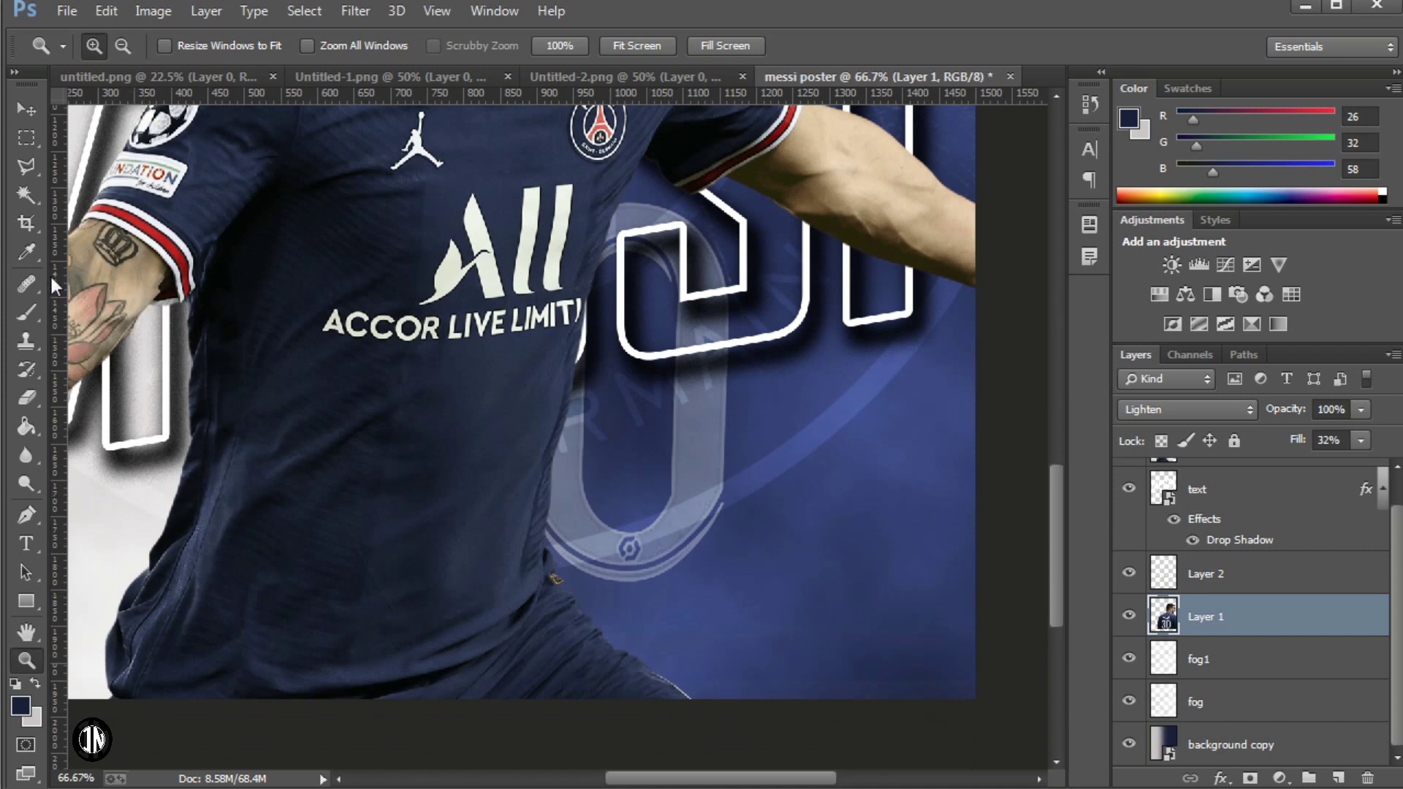
{"action": "left_click", "coordinate": [27, 397]}
{"action": "left_click", "coordinate": [103, 46]}
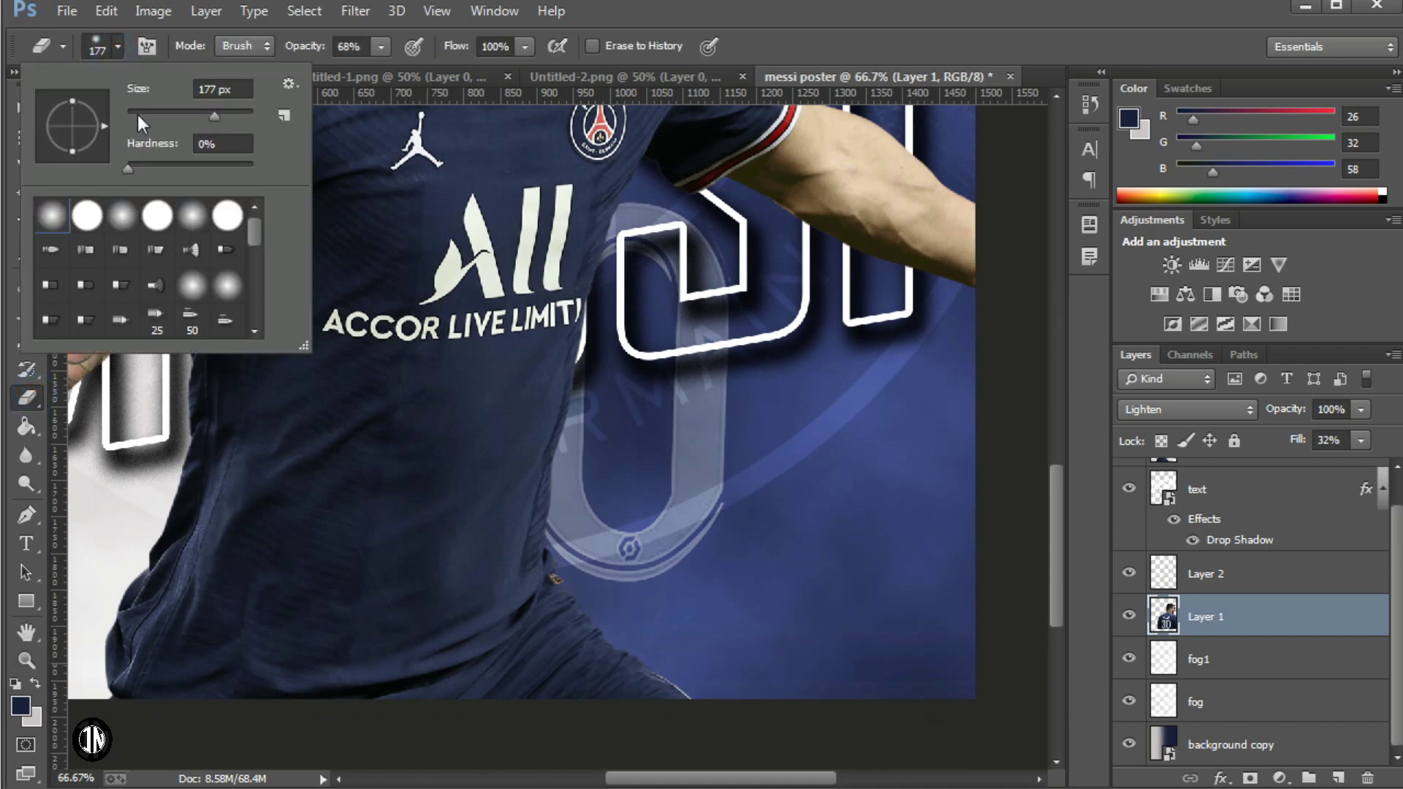
{"action": "left_click", "coordinate": [180, 114]}
{"action": "left_click", "coordinate": [641, 240]}
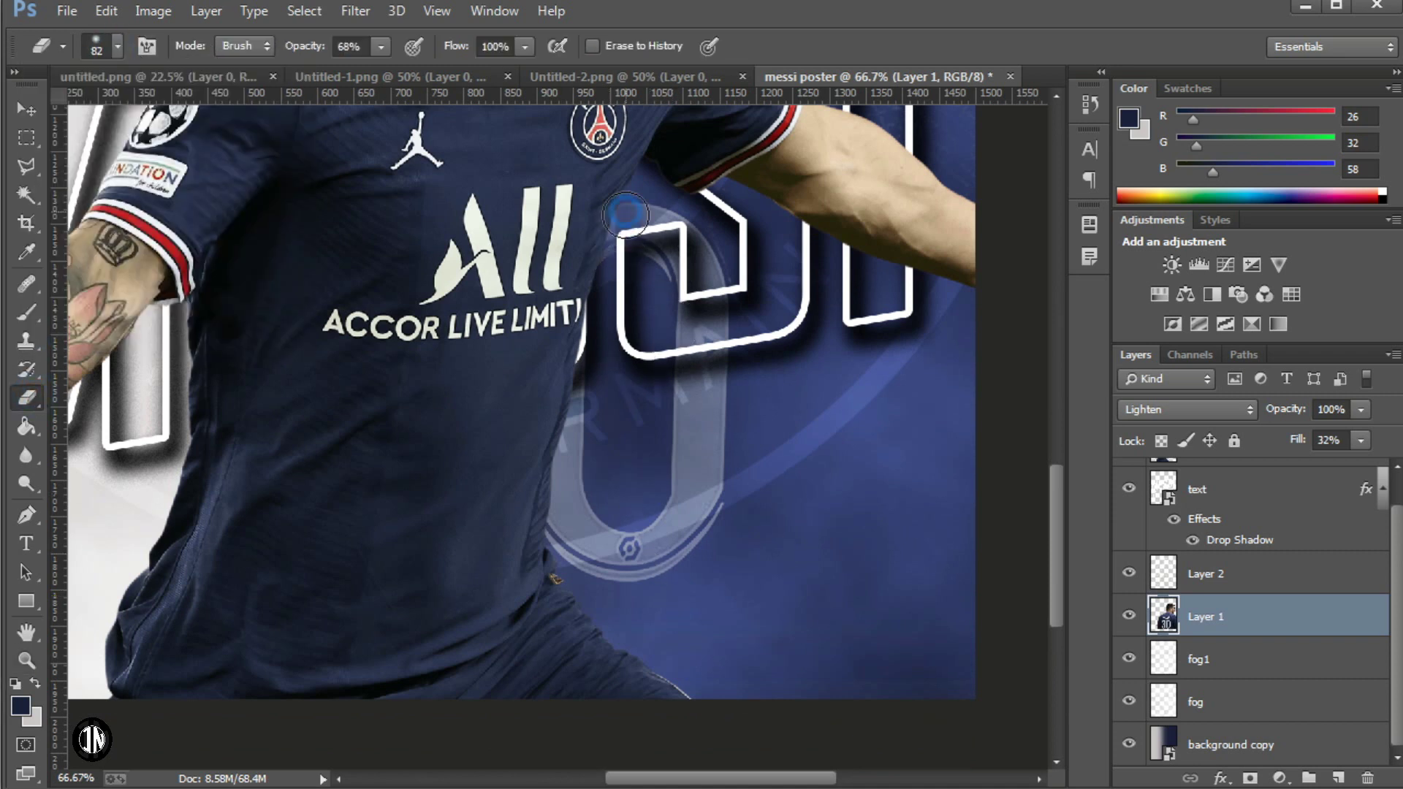
{"action": "mouse_move", "coordinate": [672, 257]}
{"action": "left_mouse_down"}
{"action": "mouse_move", "coordinate": [646, 223]}
{"action": "mouse_move", "coordinate": [687, 255]}
{"action": "mouse_move", "coordinate": [676, 263]}
{"action": "mouse_move", "coordinate": [664, 233]}
{"action": "mouse_move", "coordinate": [683, 407]}
{"action": "mouse_move", "coordinate": [712, 333]}
{"action": "mouse_move", "coordinate": [667, 431]}
{"action": "mouse_move", "coordinate": [706, 508]}
{"action": "mouse_move", "coordinate": [710, 482]}
{"action": "mouse_move", "coordinate": [579, 548]}
{"action": "mouse_move", "coordinate": [573, 409]}
{"action": "mouse_move", "coordinate": [607, 548]}
{"action": "mouse_move", "coordinate": [705, 523]}
{"action": "mouse_move", "coordinate": [664, 561]}
{"action": "mouse_move", "coordinate": [578, 562]}
{"action": "left_mouse_up"}
- Raise the eraser opacity to 85% and erase the remaining traces of the shirt number on Layer 1
{"action": "left_click", "coordinate": [382, 46]}
{"action": "left_click", "coordinate": [661, 508]}
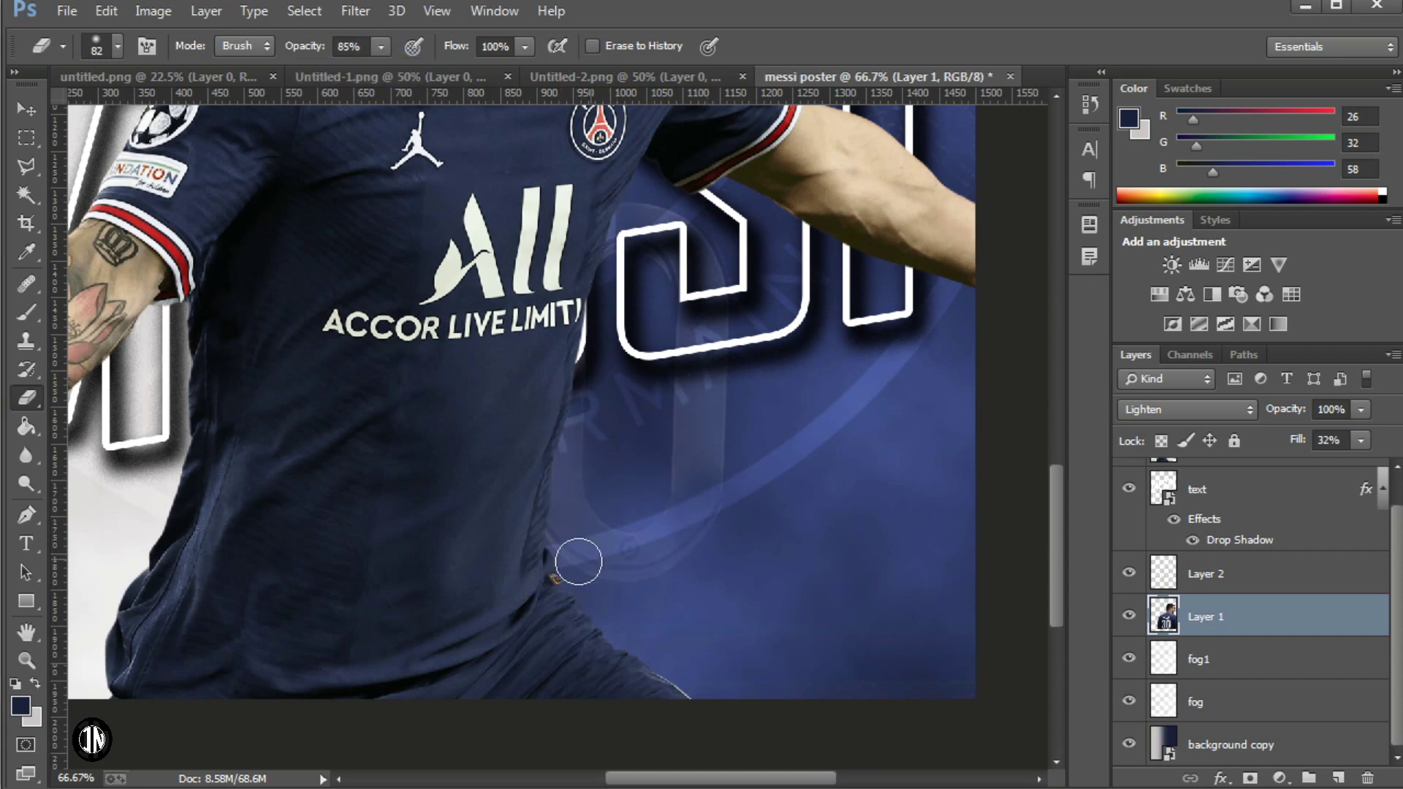
{"action": "mouse_move", "coordinate": [699, 445]}
{"action": "left_mouse_down"}
{"action": "mouse_move", "coordinate": [732, 273]}
{"action": "mouse_move", "coordinate": [641, 355]}
{"action": "mouse_move", "coordinate": [610, 355]}
{"action": "mouse_move", "coordinate": [658, 377]}
{"action": "mouse_move", "coordinate": [507, 474]}
{"action": "mouse_move", "coordinate": [680, 400]}
{"action": "mouse_move", "coordinate": [490, 529]}
{"action": "mouse_move", "coordinate": [741, 448]}
{"action": "mouse_move", "coordinate": [743, 416]}
{"action": "mouse_move", "coordinate": [664, 537]}
{"action": "mouse_move", "coordinate": [753, 513]}
{"action": "mouse_move", "coordinate": [695, 540]}
{"action": "left_mouse_up"}
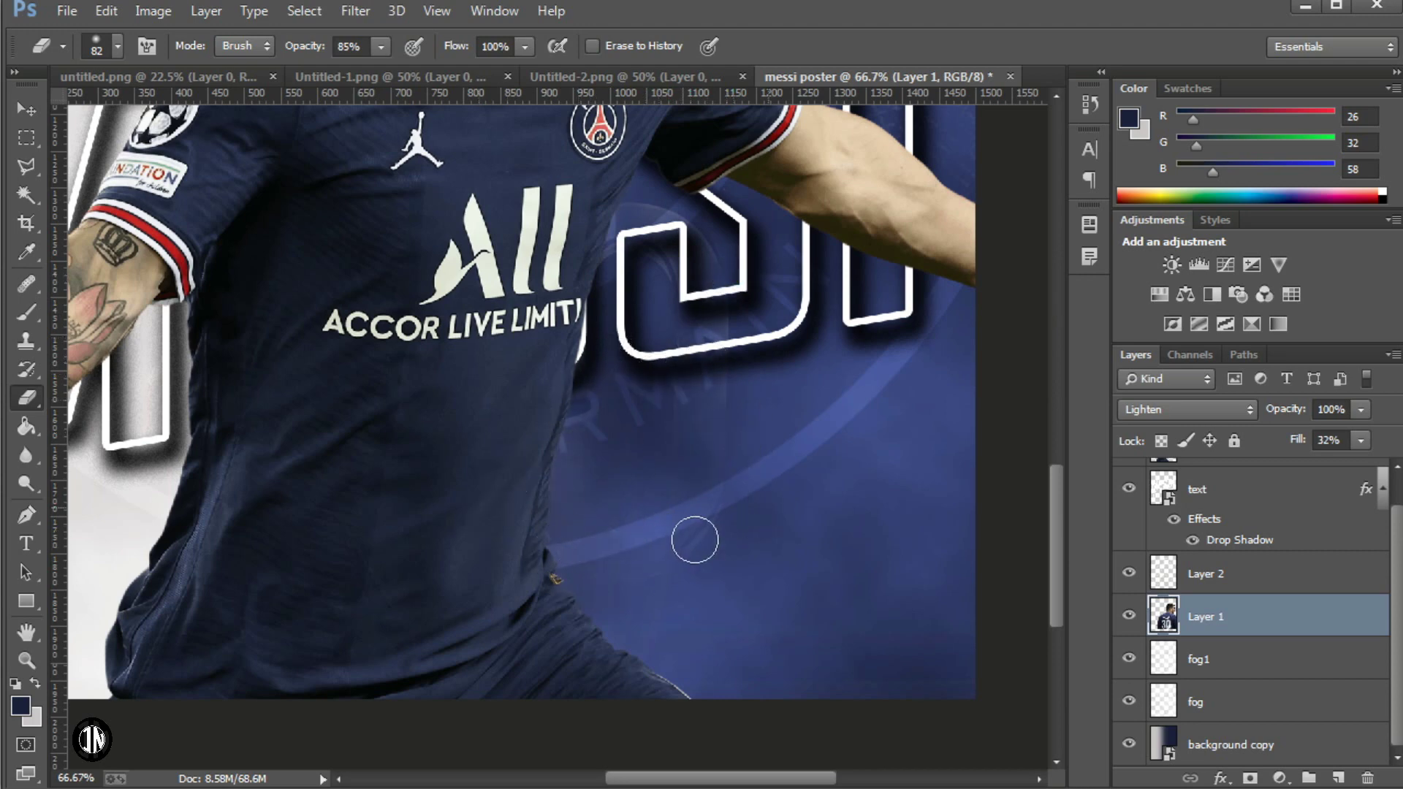
{"action": "scroll", "coordinate": [695, 540], "scroll_direction": "up", "scroll_amount": 5}
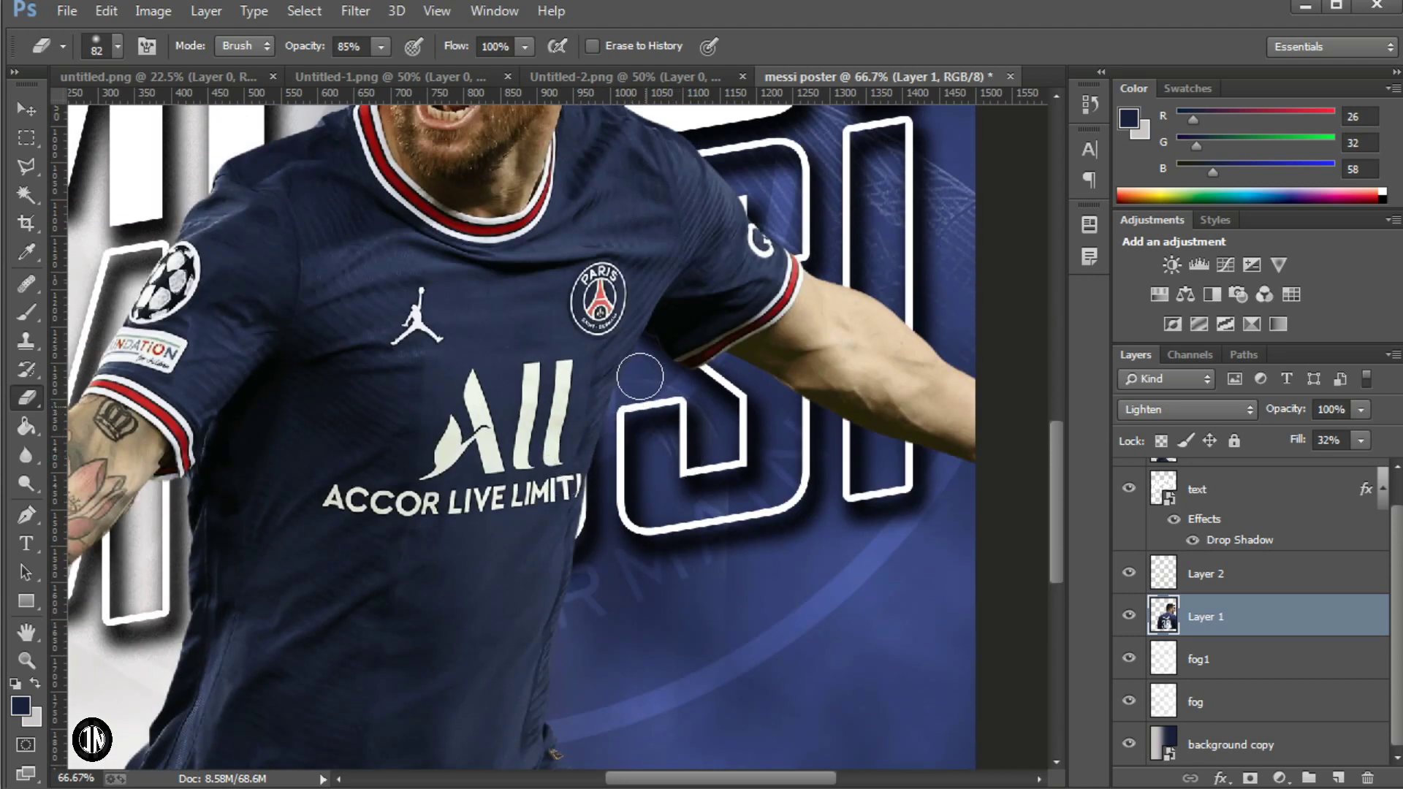
- Set the fill of Layer 1, the faded Messi image, to 52%
{"action": "key", "text": "z"}
{"action": "right_click", "coordinate": [433, 479]}
{"action": "left_click", "coordinate": [452, 487]}
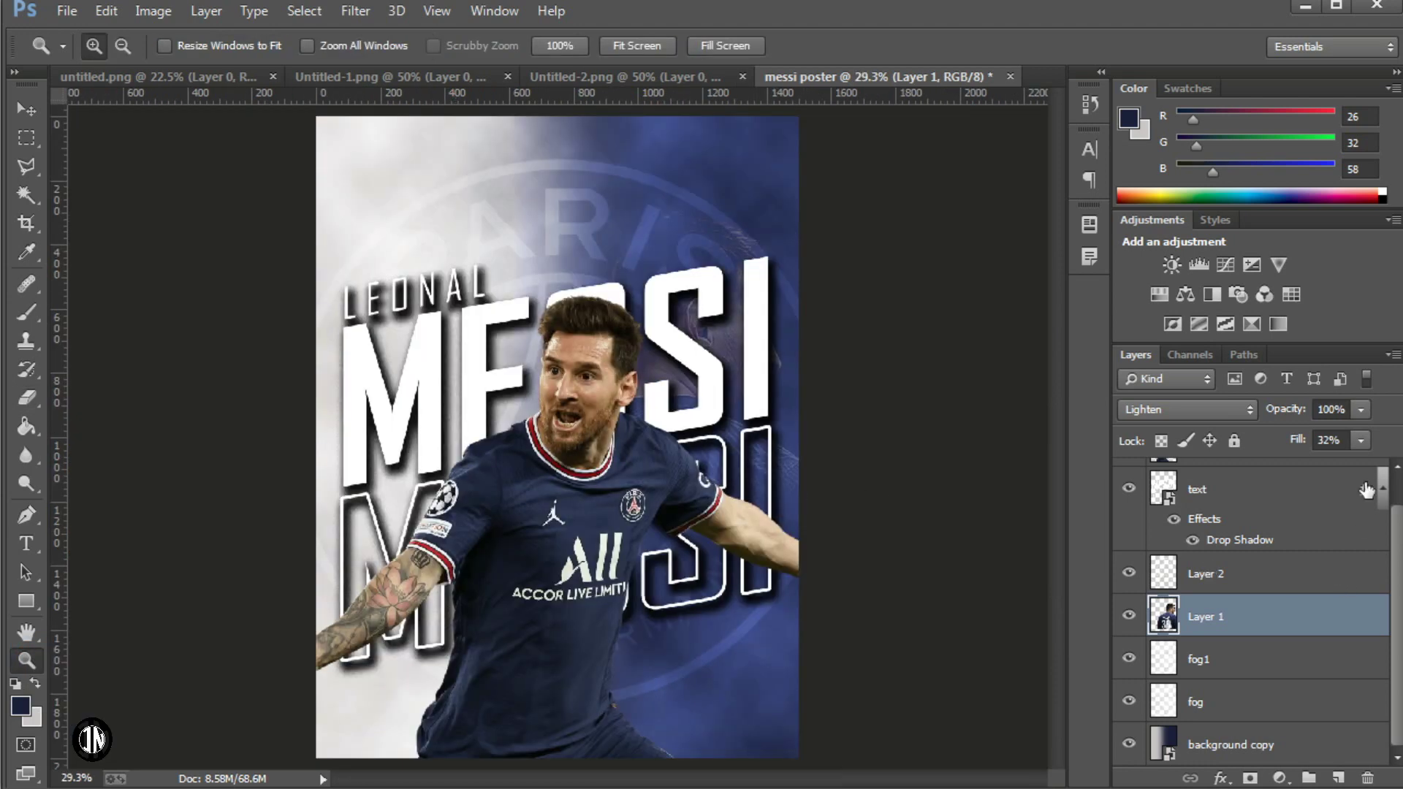
{"action": "left_click_drag", "start_coordinate": [1363, 425], "coordinate": [1336, 463]}
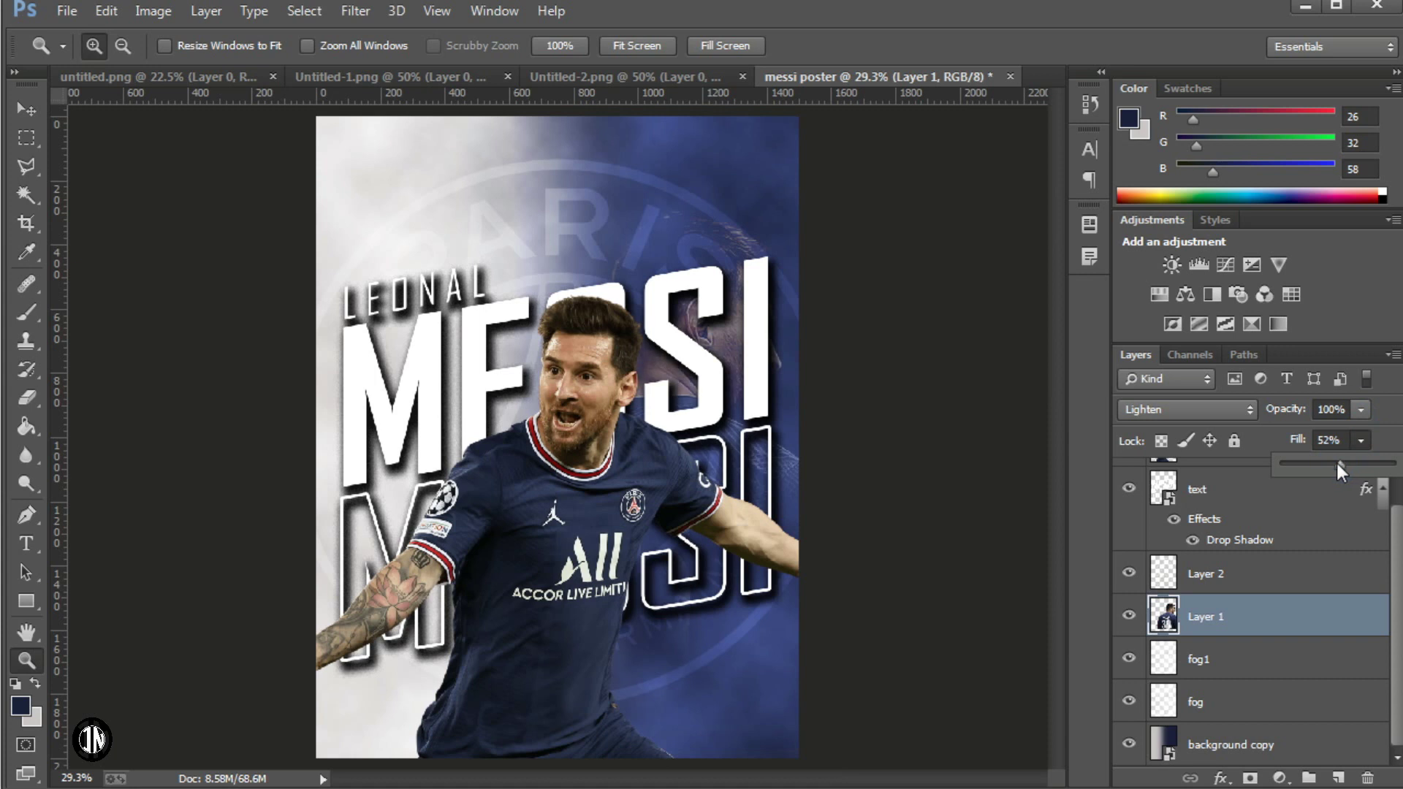
{"action": "scroll", "coordinate": [1266, 656], "scroll_direction": "up", "scroll_amount": 1}
- Enlarge the faded Messi image on Layer 1 so the head rises higher behind the text
{"action": "left_click", "coordinate": [28, 109]}
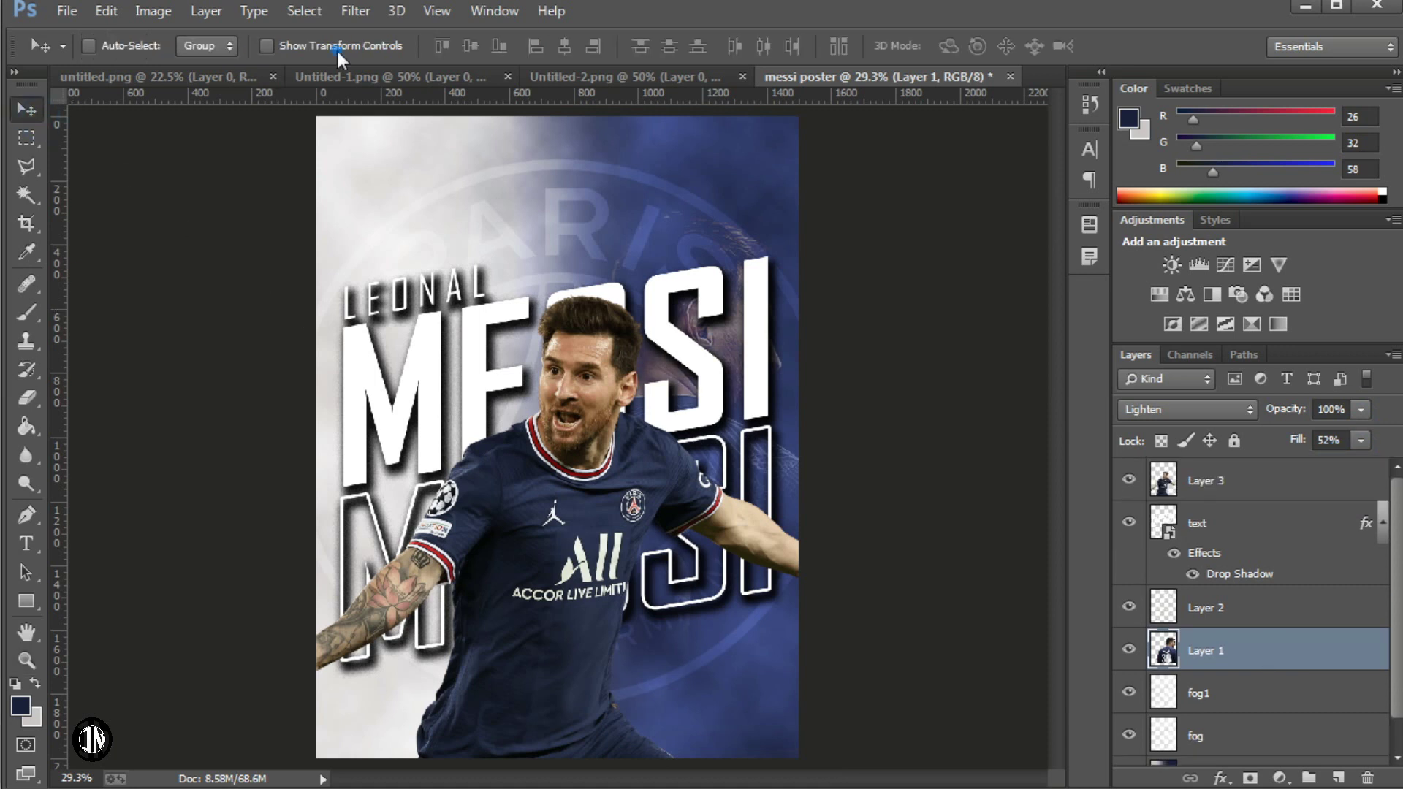
{"action": "left_click", "coordinate": [267, 46]}
{"action": "left_click_drag", "start_coordinate": [401, 186], "coordinate": [335, 107]}
{"action": "left_click", "coordinate": [993, 45]}
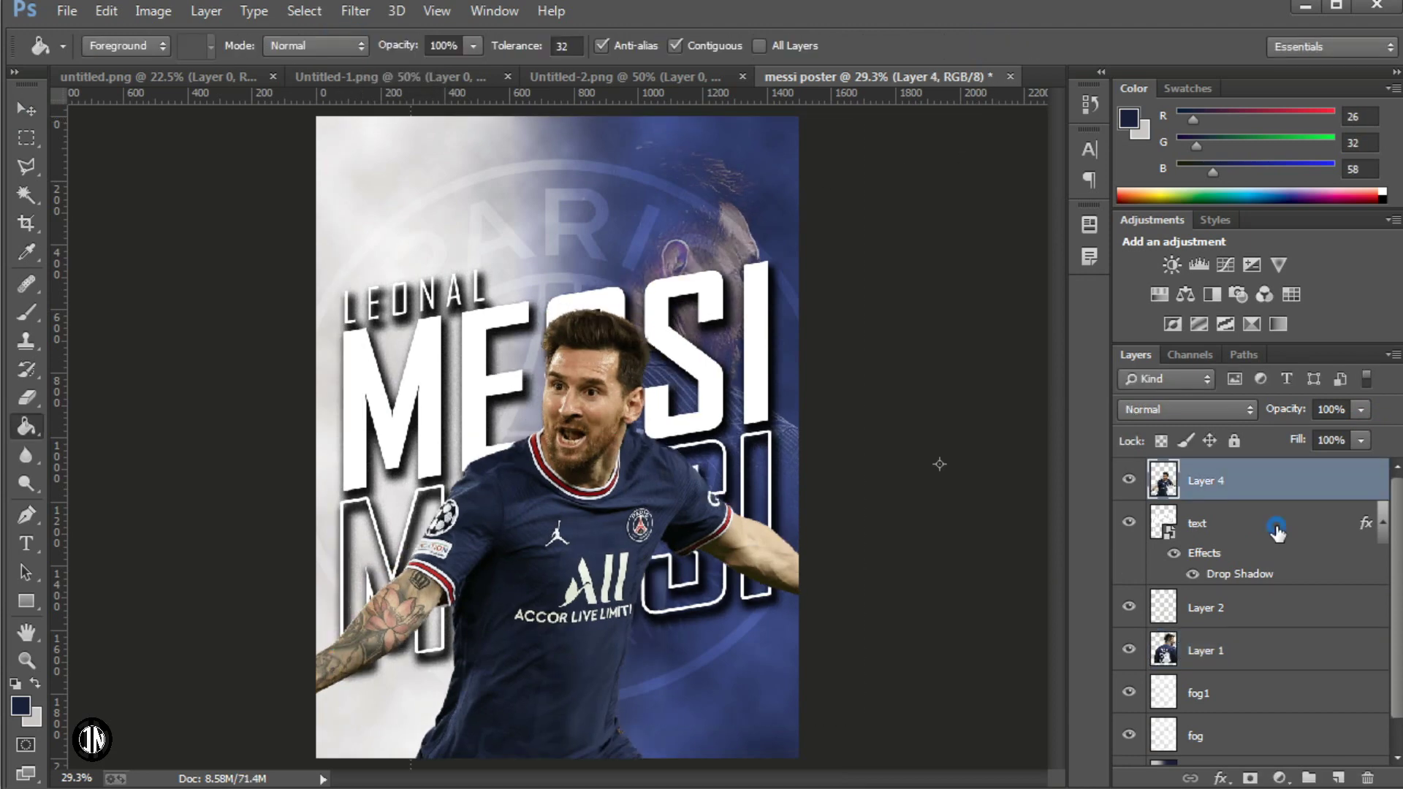
- Set the text layer's drop shadow size to 57 px and increase its distance slightly
{"action": "double_click", "coordinate": [1276, 531]}
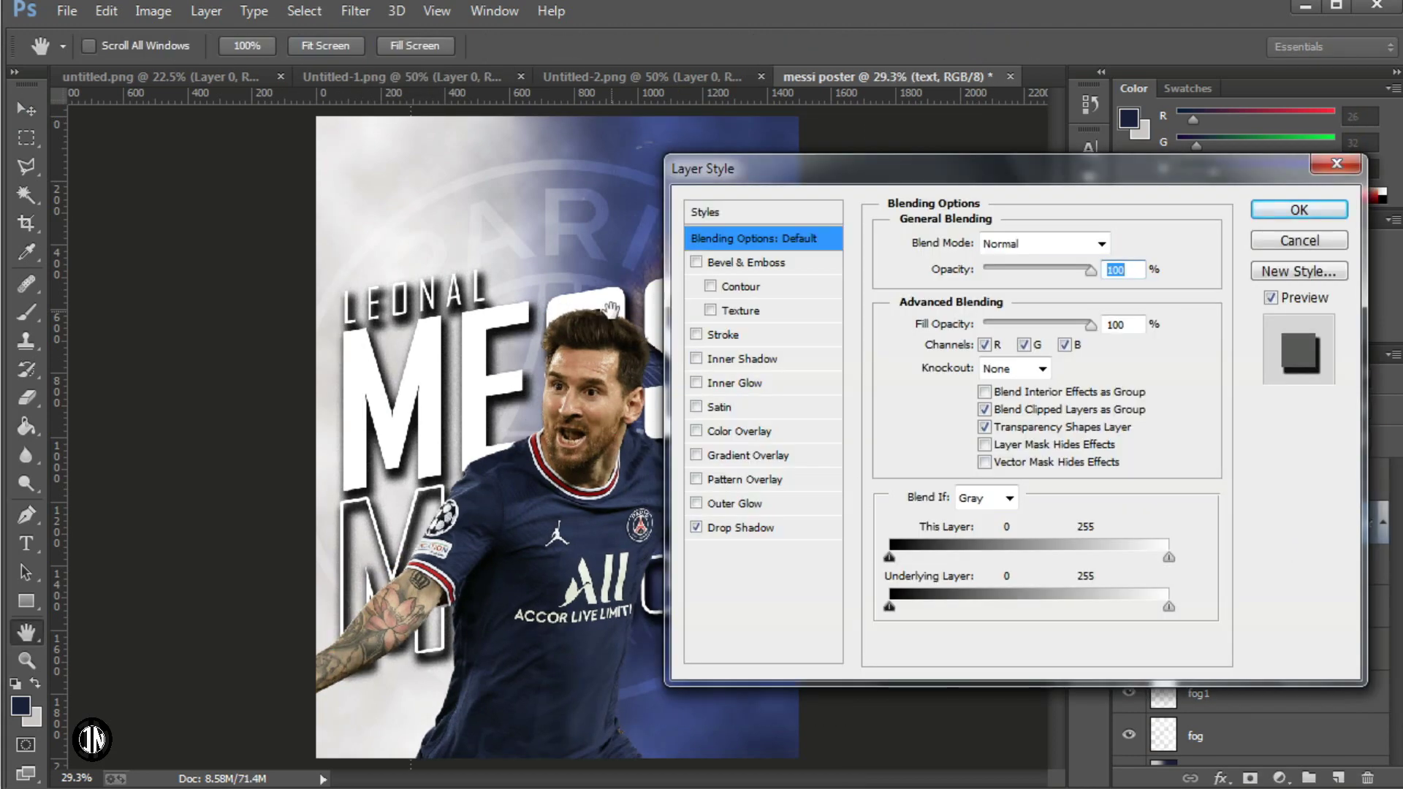
{"action": "left_click", "coordinate": [760, 528]}
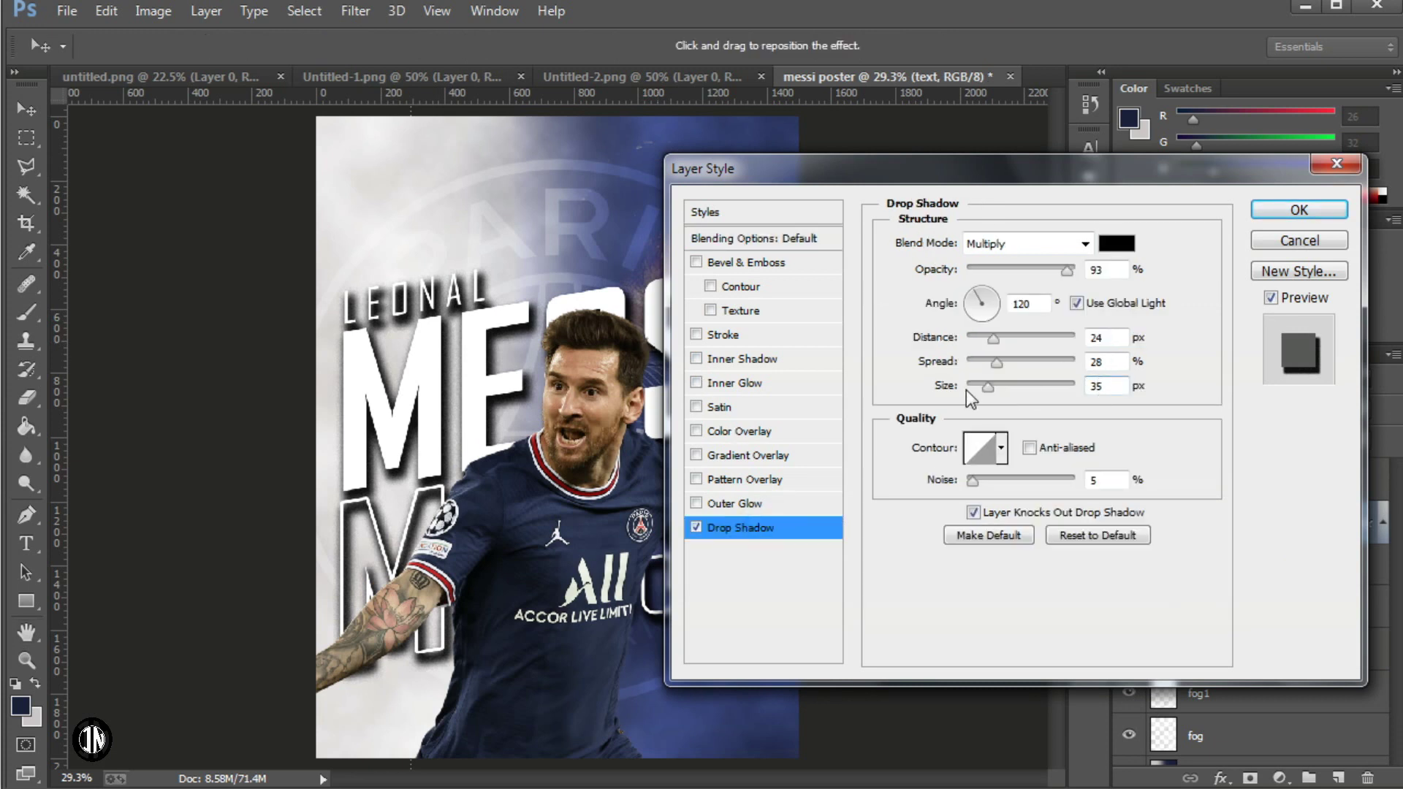
{"action": "mouse_move", "coordinate": [987, 387]}
{"action": "left_mouse_down"}
{"action": "mouse_move", "coordinate": [1014, 392]}
{"action": "mouse_move", "coordinate": [996, 398]}
{"action": "left_mouse_up"}
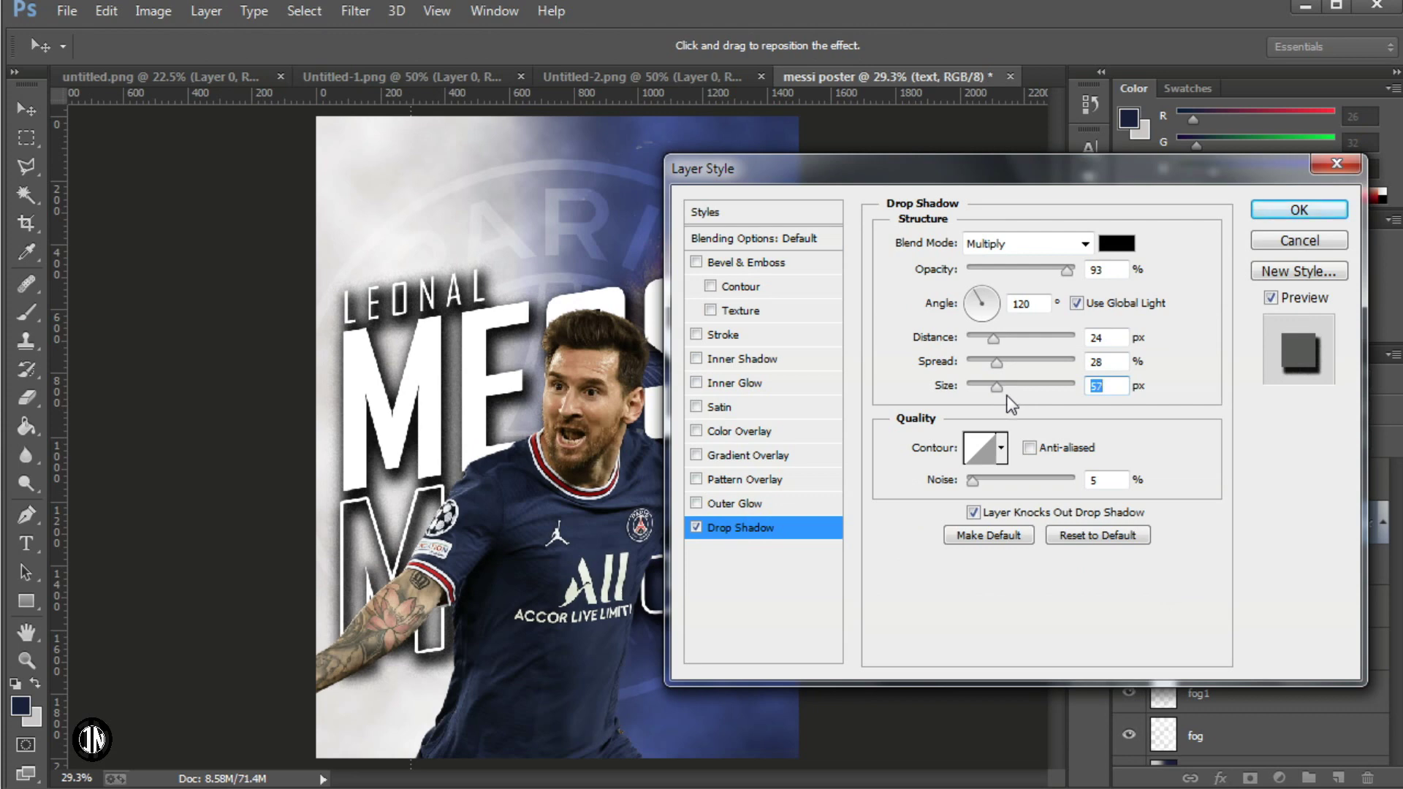
{"action": "left_click_drag", "start_coordinate": [993, 338], "coordinate": [1001, 335]}
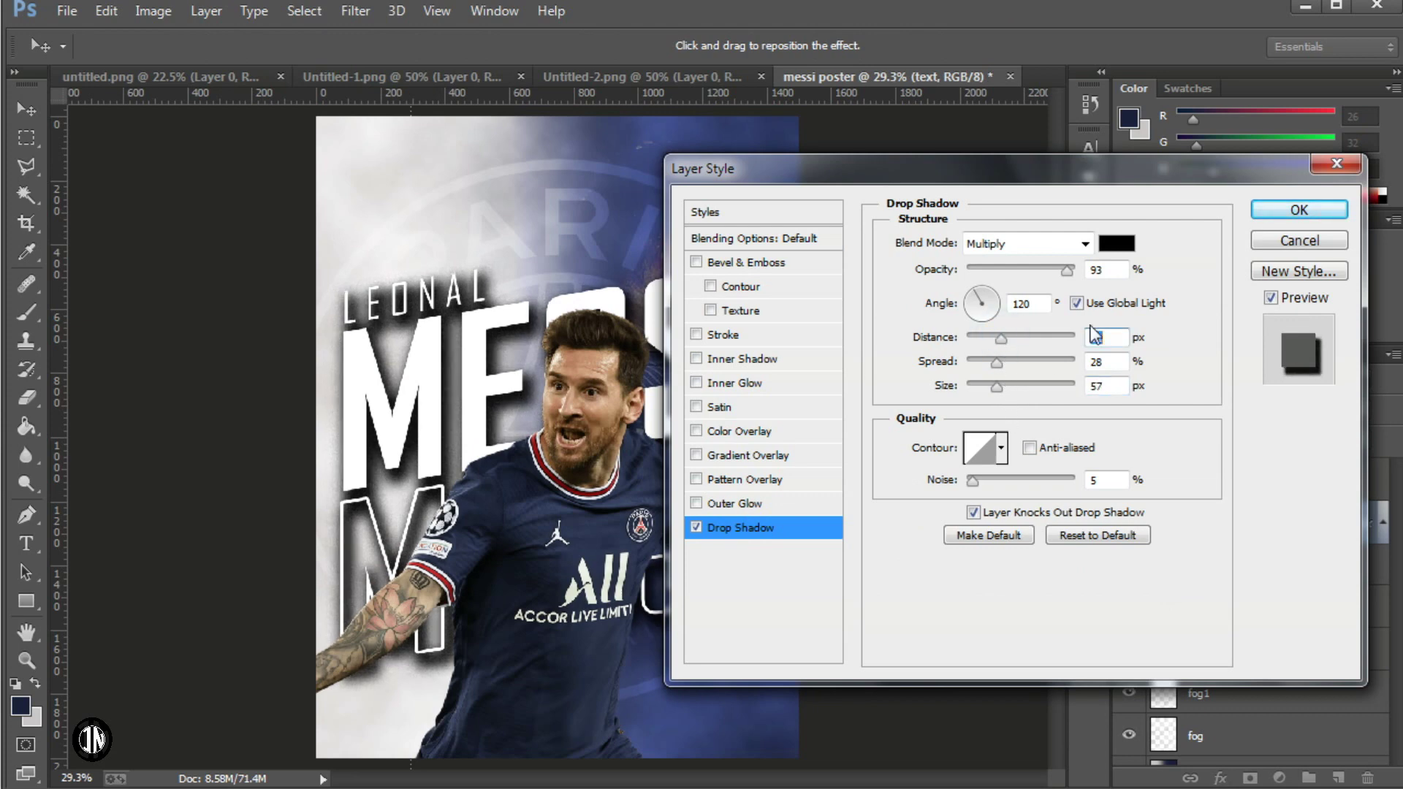
{"action": "left_click", "coordinate": [1286, 216]}
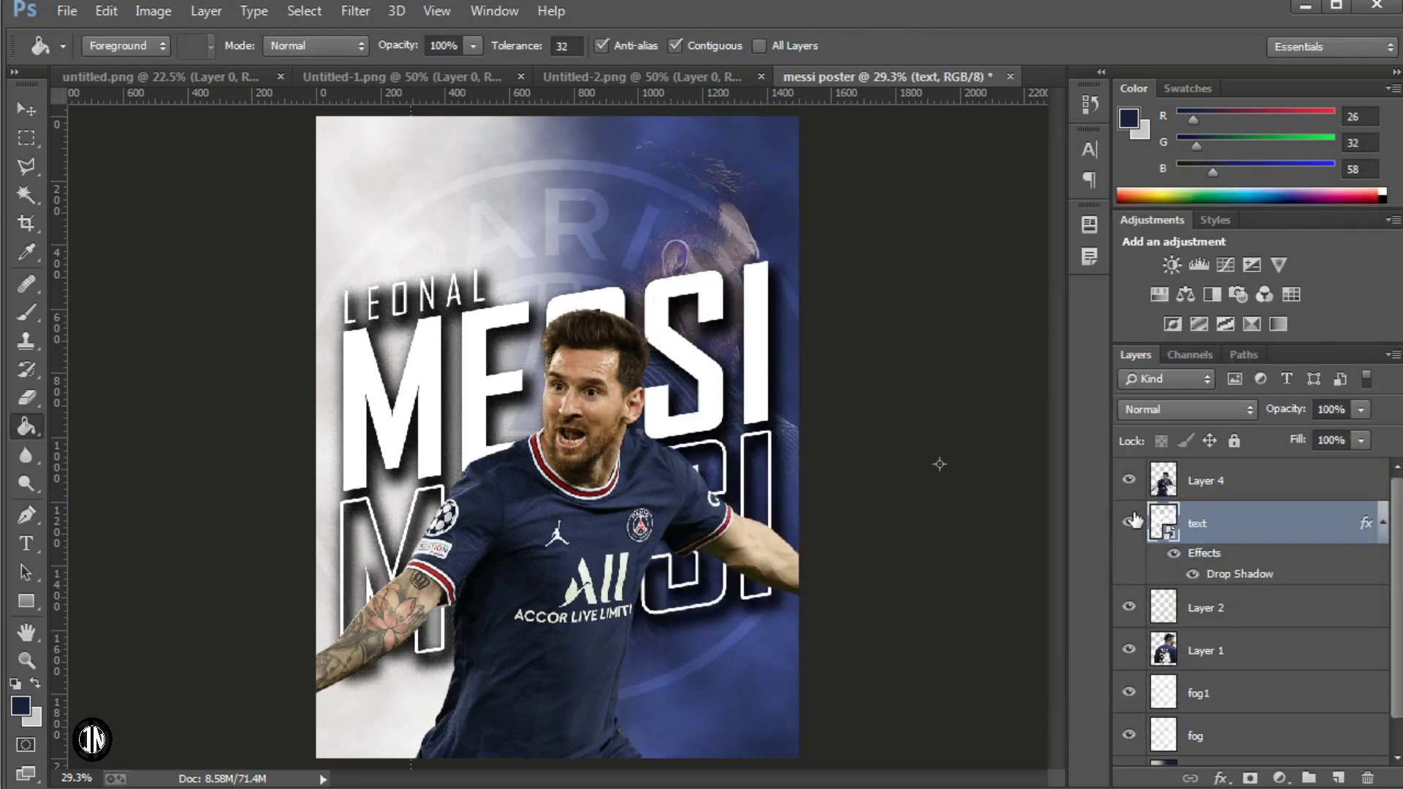
- Add a Brightness/Contrast adjustment layer with brightness -27 and contrast -19, and place it between Layer 1 and fog1
{"action": "left_click", "coordinate": [1383, 523]}
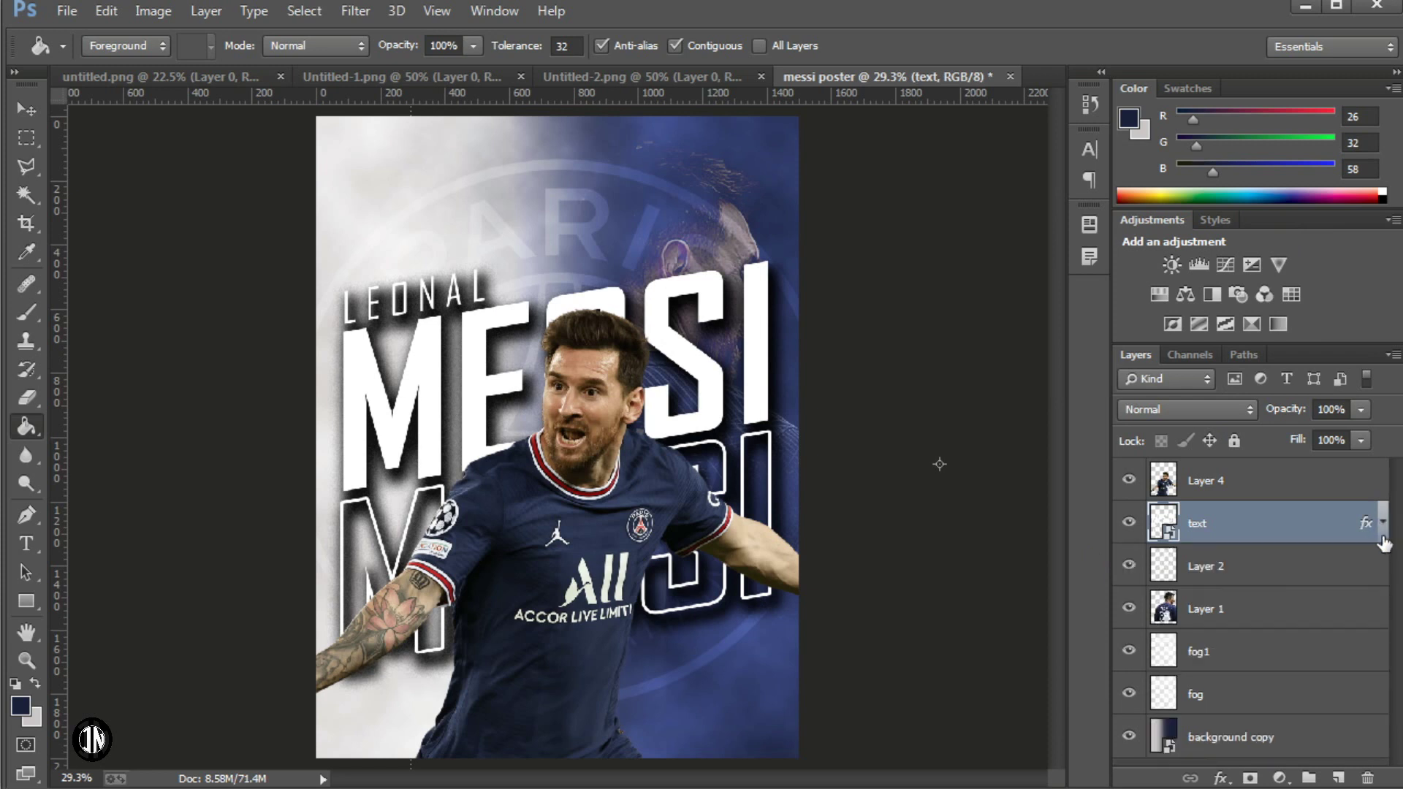
{"action": "left_click", "coordinate": [1279, 778]}
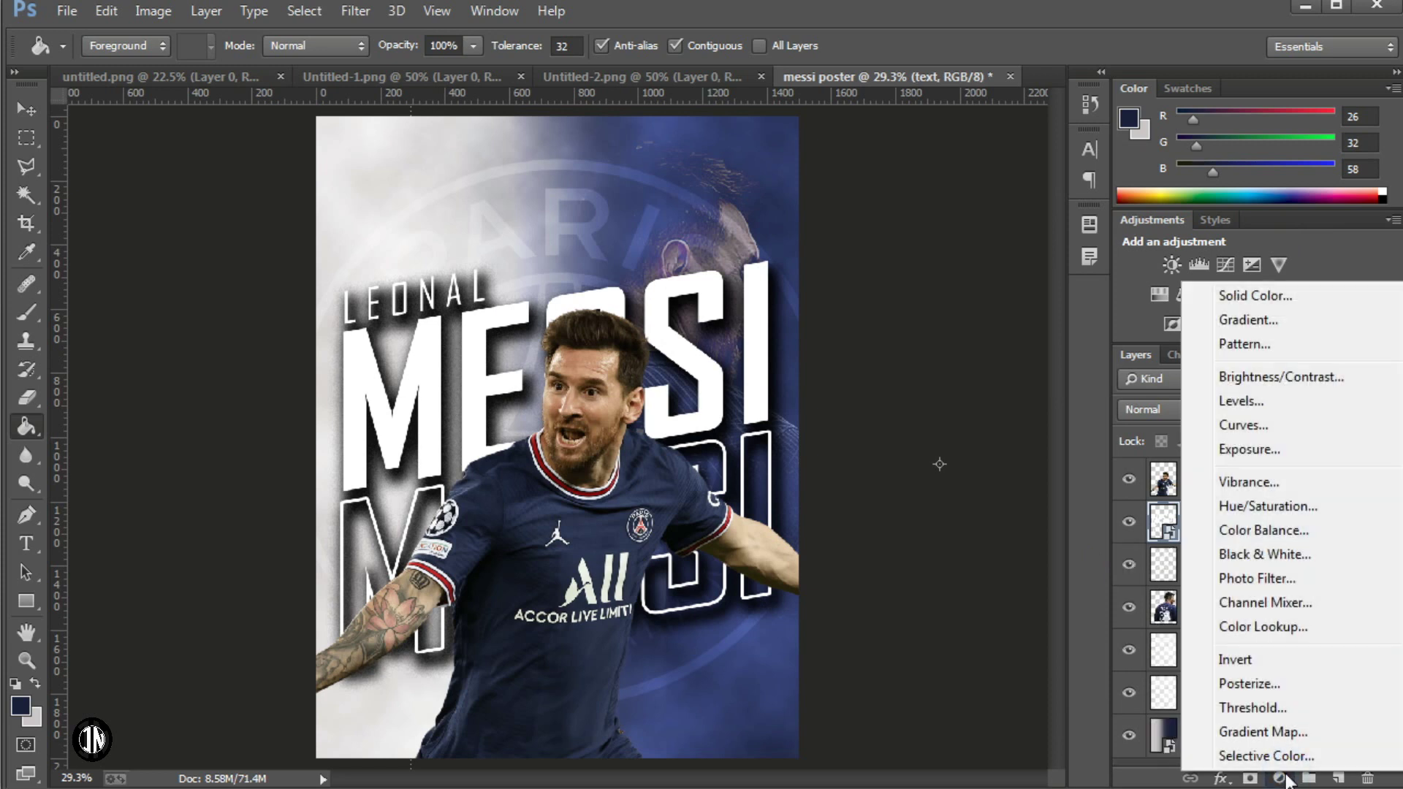
{"action": "left_click", "coordinate": [1288, 378]}
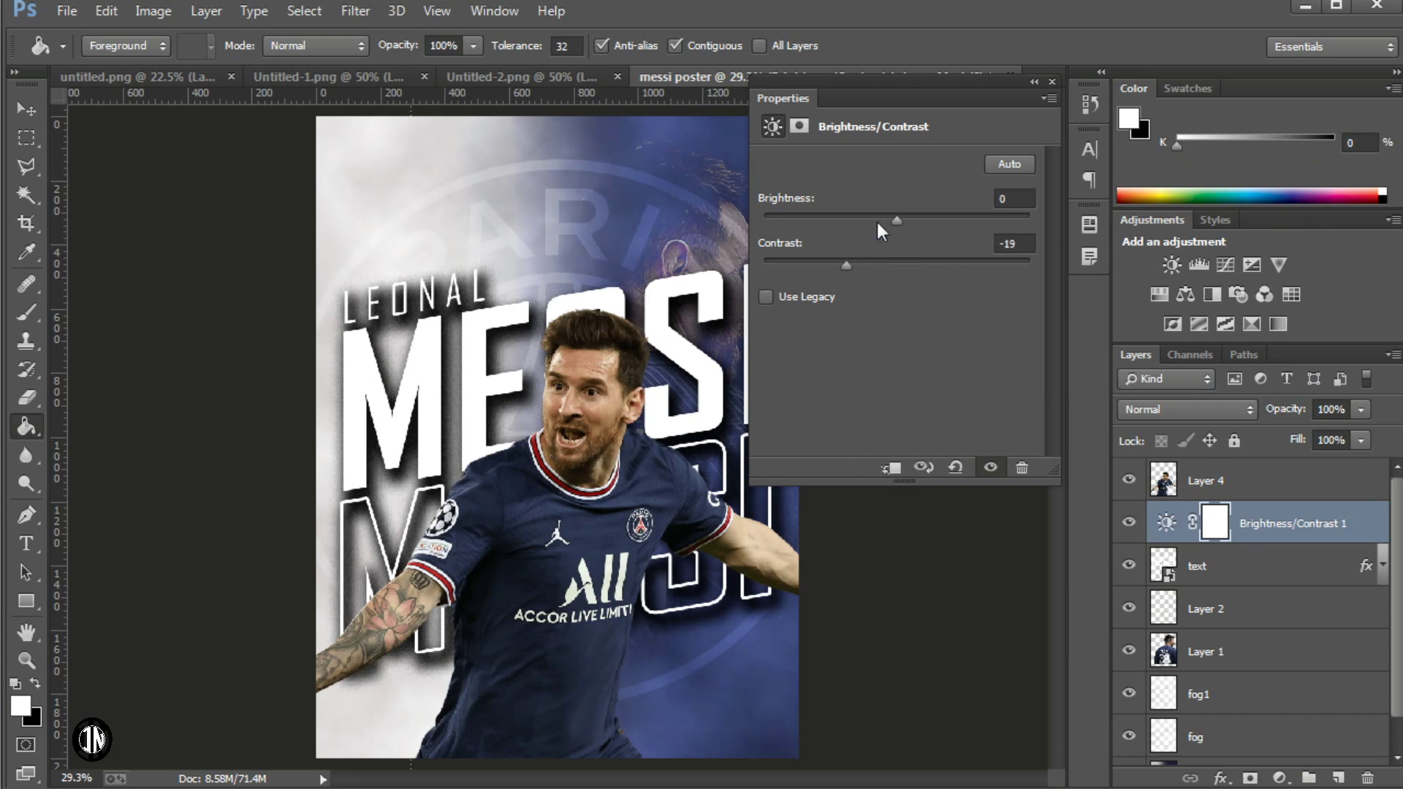
{"action": "left_click_drag", "start_coordinate": [877, 222], "coordinate": [879, 222]}
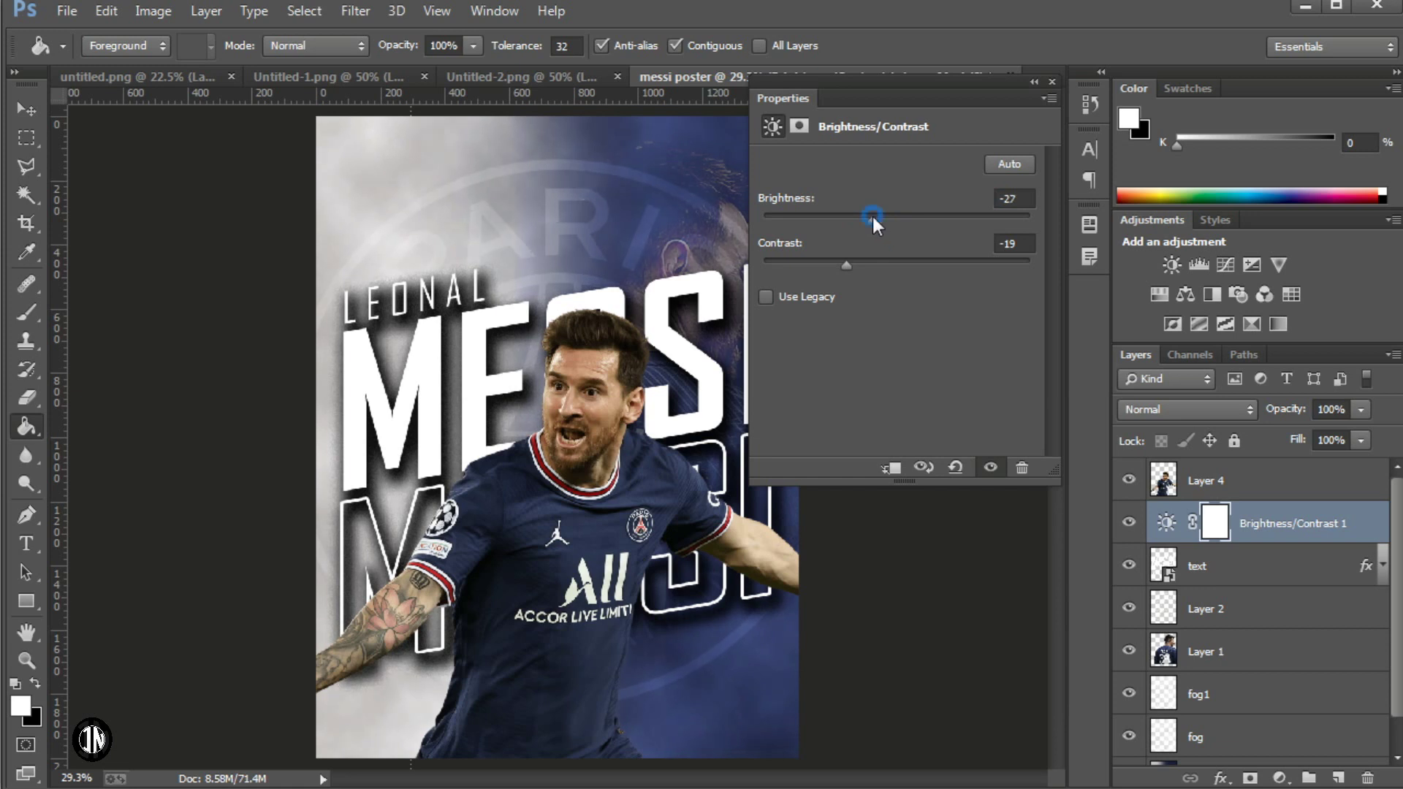
{"action": "left_click", "coordinate": [1035, 83]}
{"action": "left_click_drag", "start_coordinate": [1315, 541], "coordinate": [1354, 607]}
{"action": "scroll", "coordinate": [1327, 624], "scroll_direction": "up", "scroll_amount": 1}
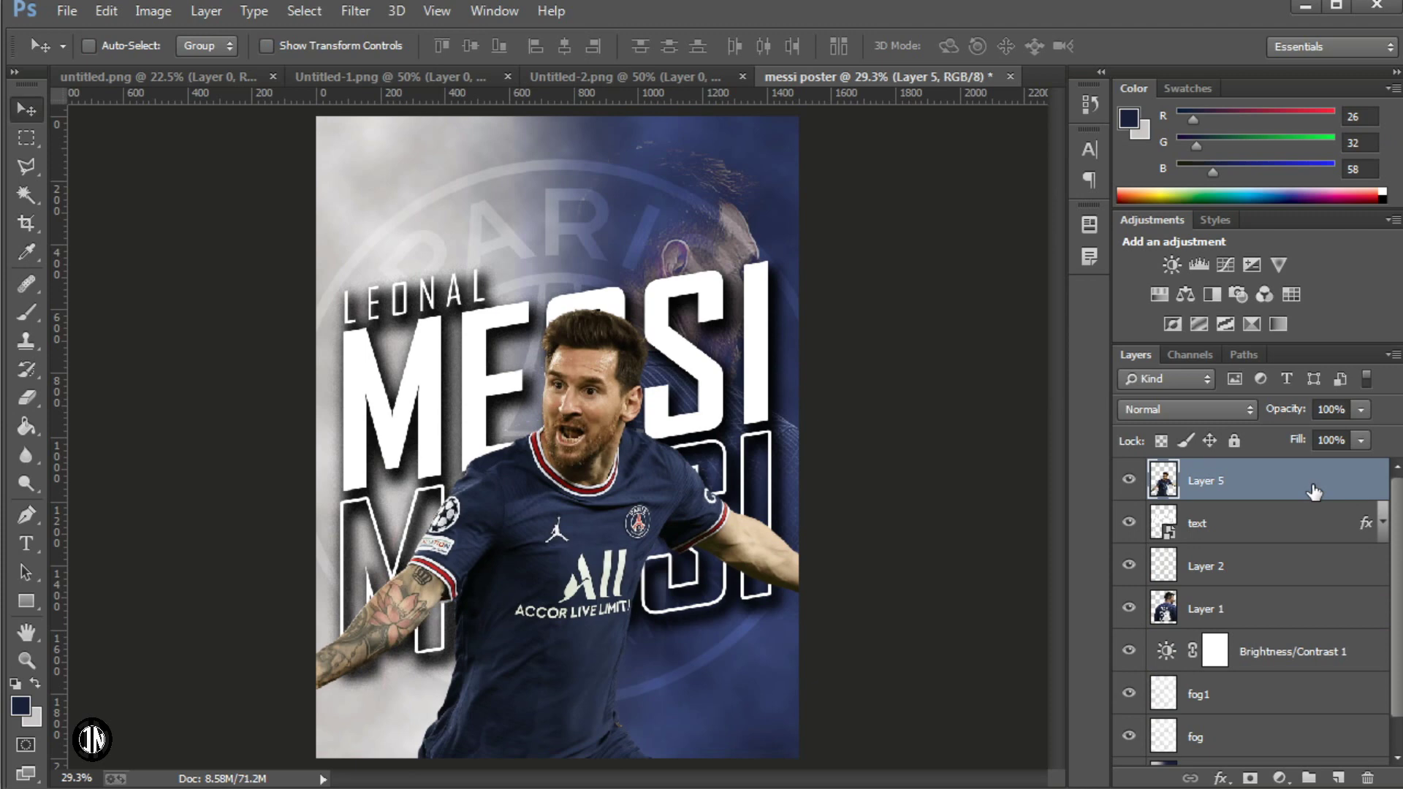
- Apply an Inner Bevel to Layer 5 with size 29 px, soften 9 px, highlight opacity 15% and shadow opacity 47%
{"action": "double_click", "coordinate": [1313, 492]}
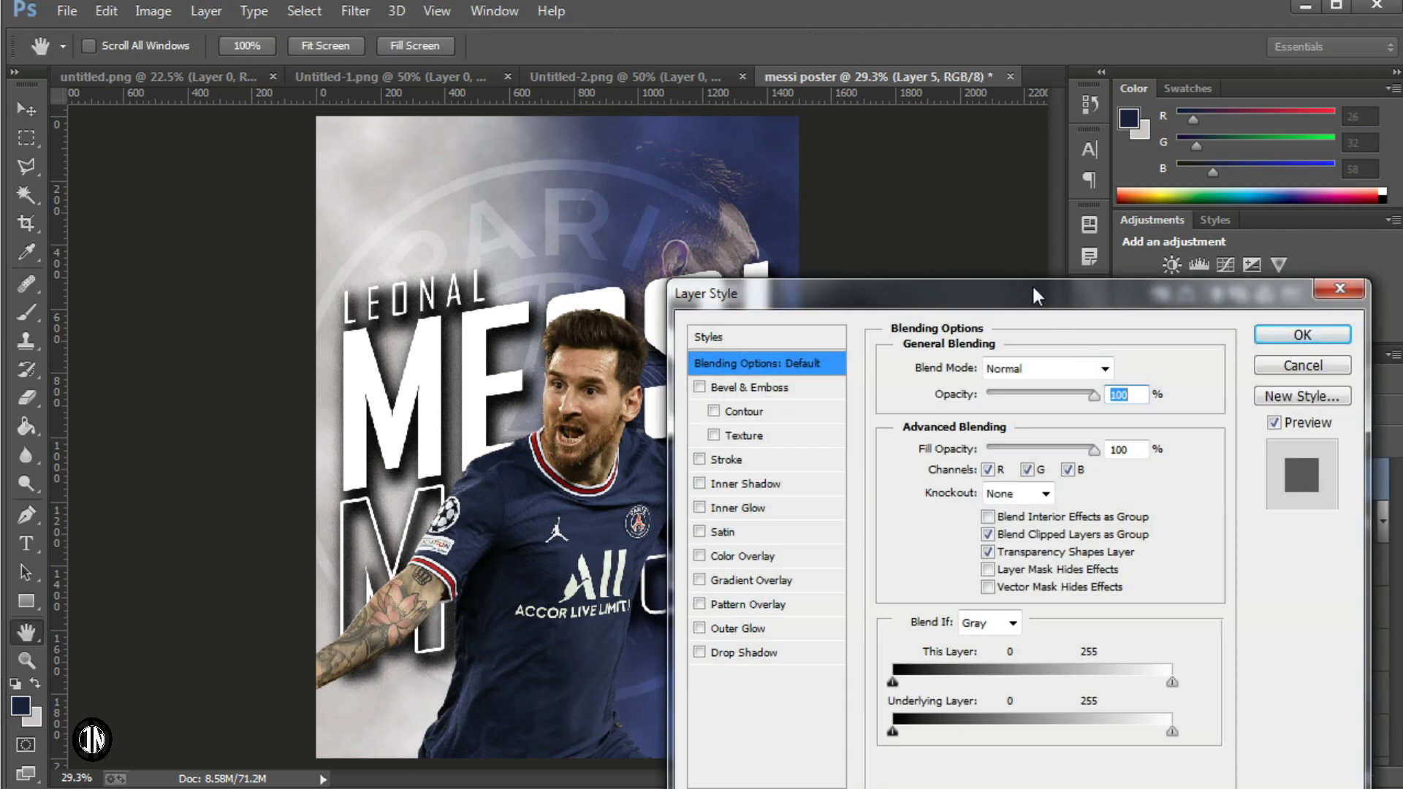
{"action": "left_click_drag", "start_coordinate": [1033, 287], "coordinate": [948, 225]}
{"action": "left_click", "coordinate": [647, 327]}
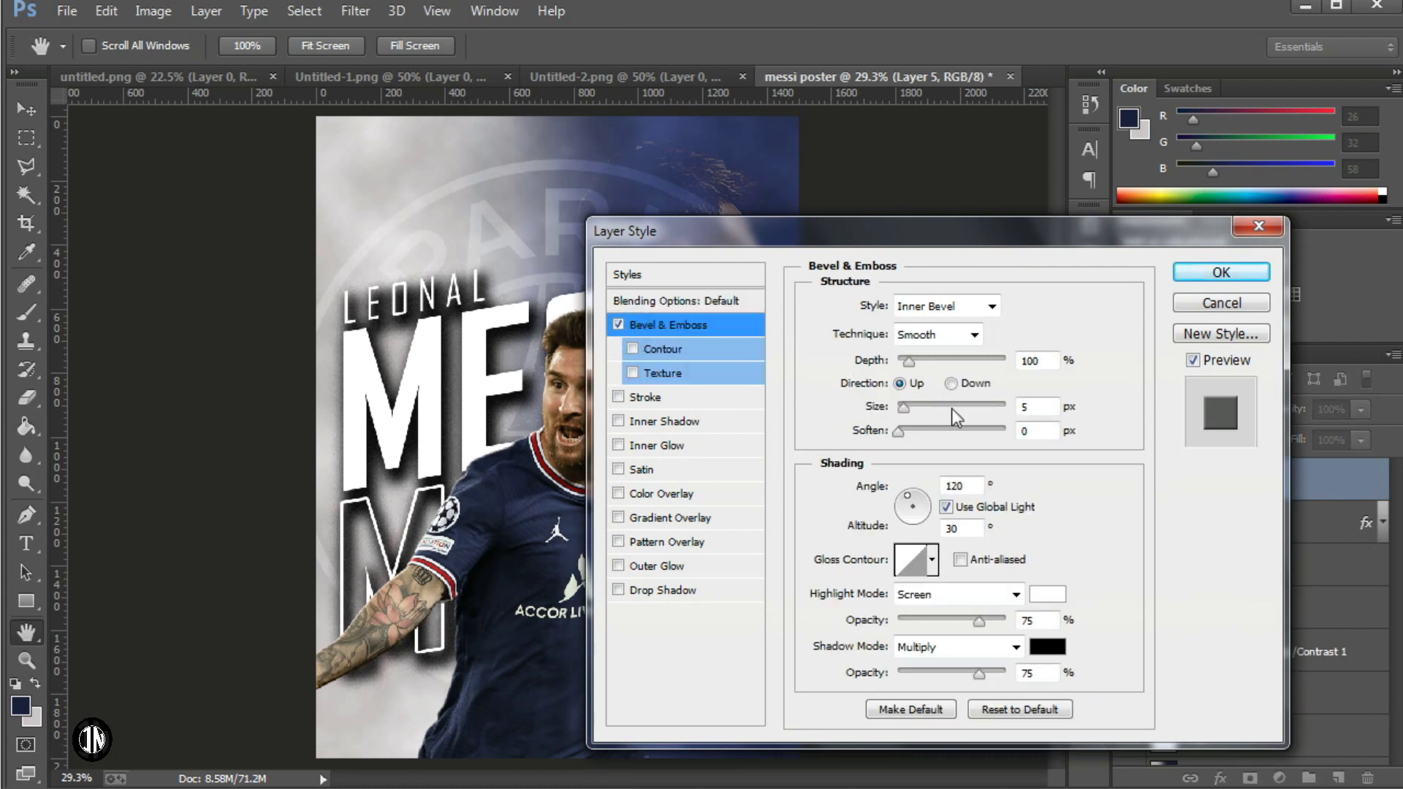
{"action": "left_click_drag", "start_coordinate": [906, 431], "coordinate": [955, 436]}
{"action": "left_click_drag", "start_coordinate": [927, 617], "coordinate": [915, 620]}
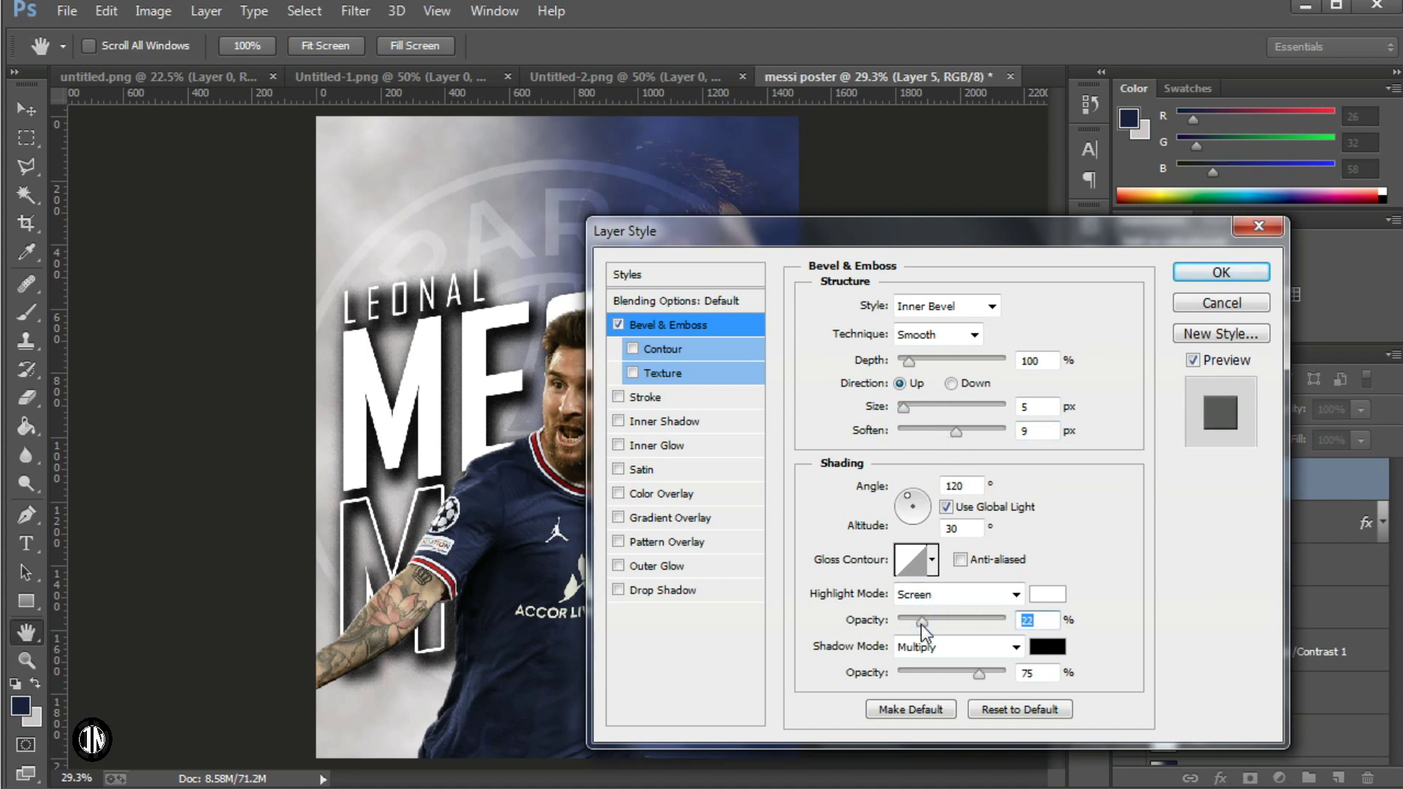
{"action": "left_click_drag", "start_coordinate": [969, 670], "coordinate": [948, 674]}
{"action": "left_click_drag", "start_coordinate": [904, 406], "coordinate": [911, 406]}
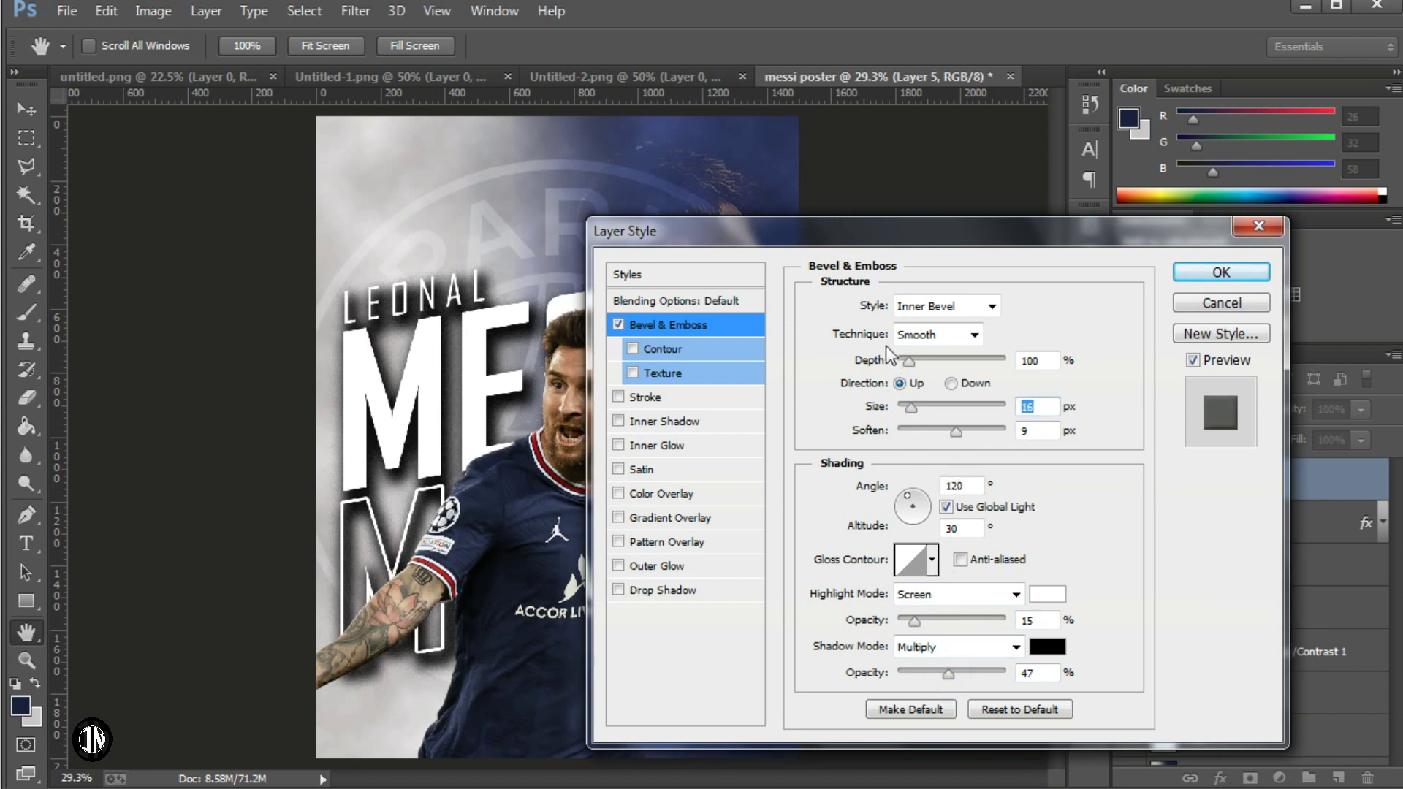
{"action": "left_click_drag", "start_coordinate": [853, 244], "coordinate": [906, 223]}
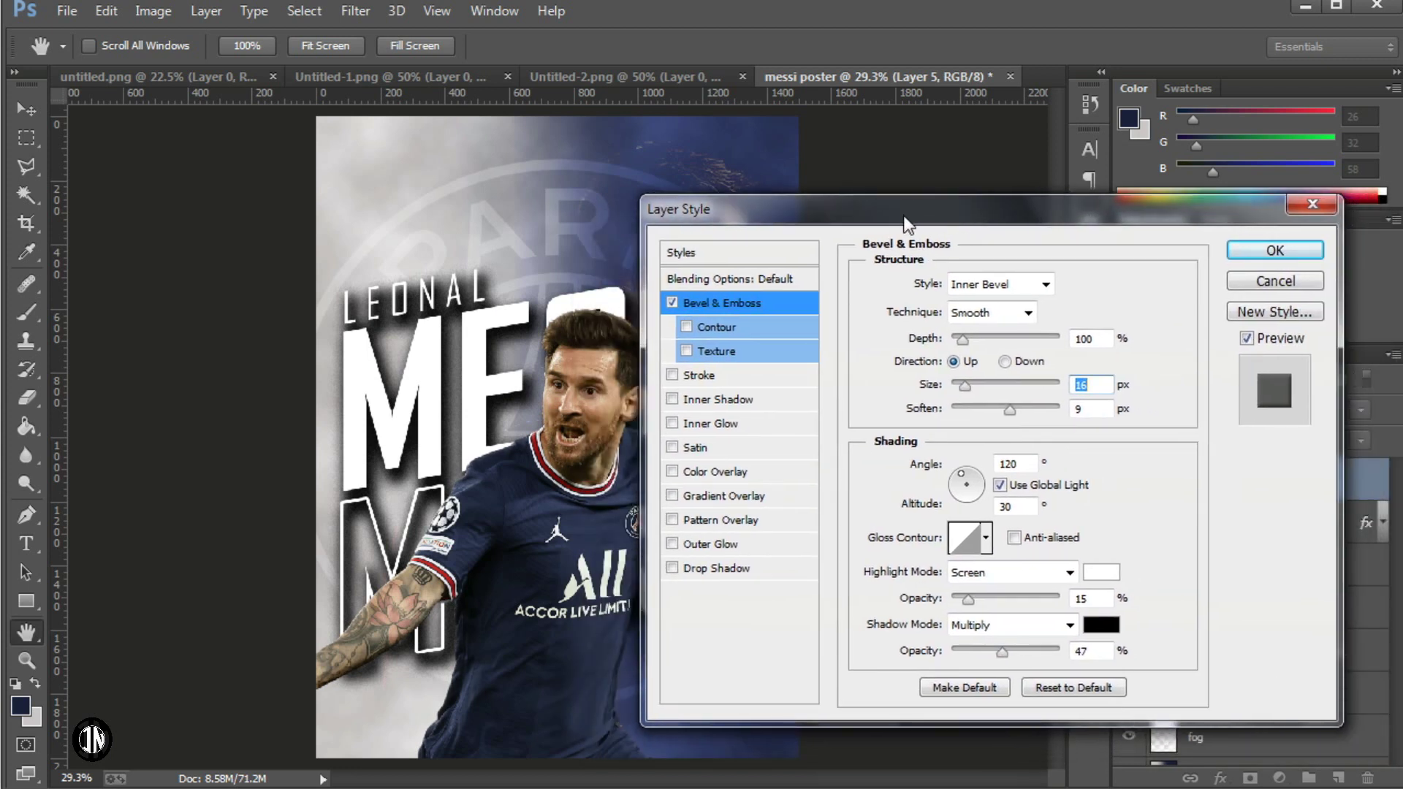
{"action": "left_click_drag", "start_coordinate": [969, 384], "coordinate": [966, 382]}
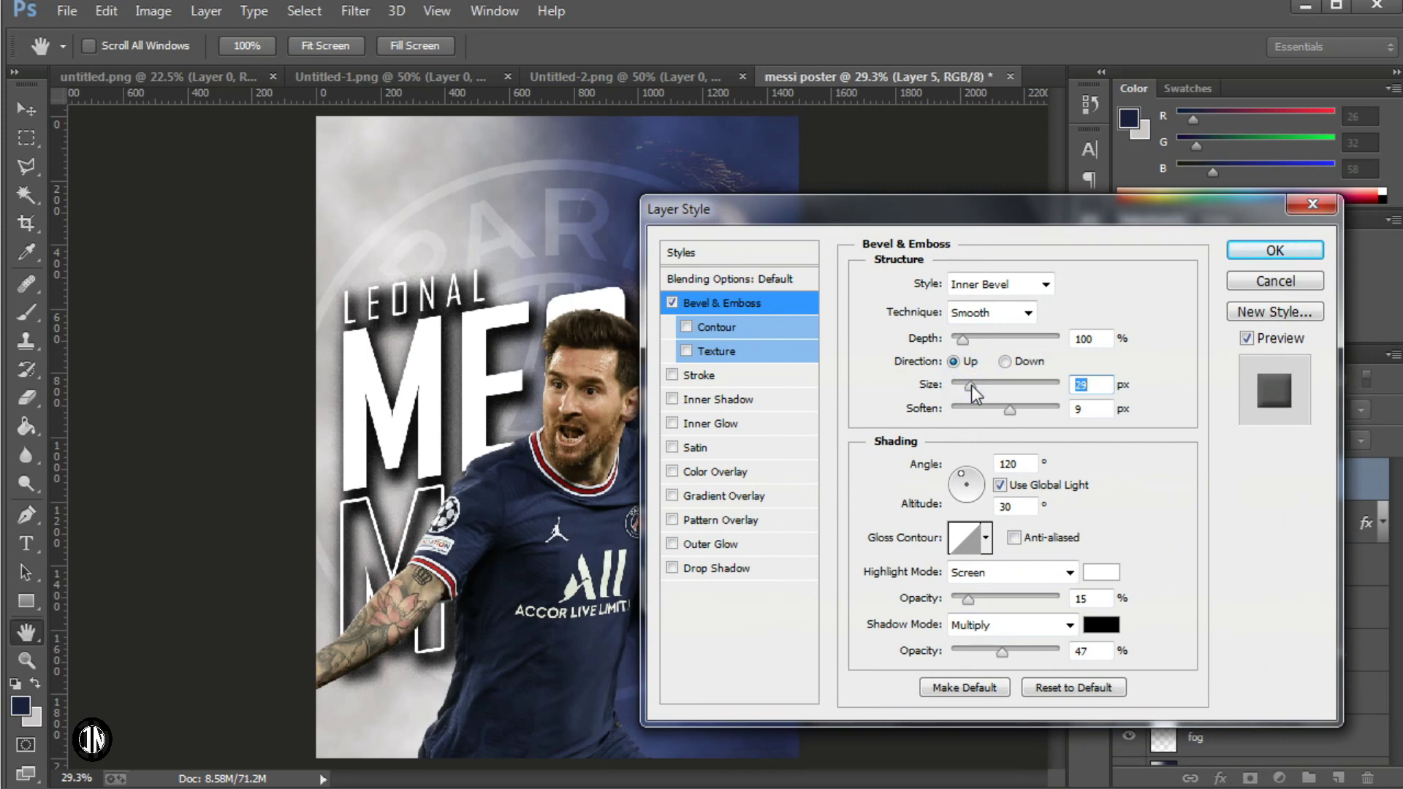
{"action": "left_click", "coordinate": [1299, 255]}
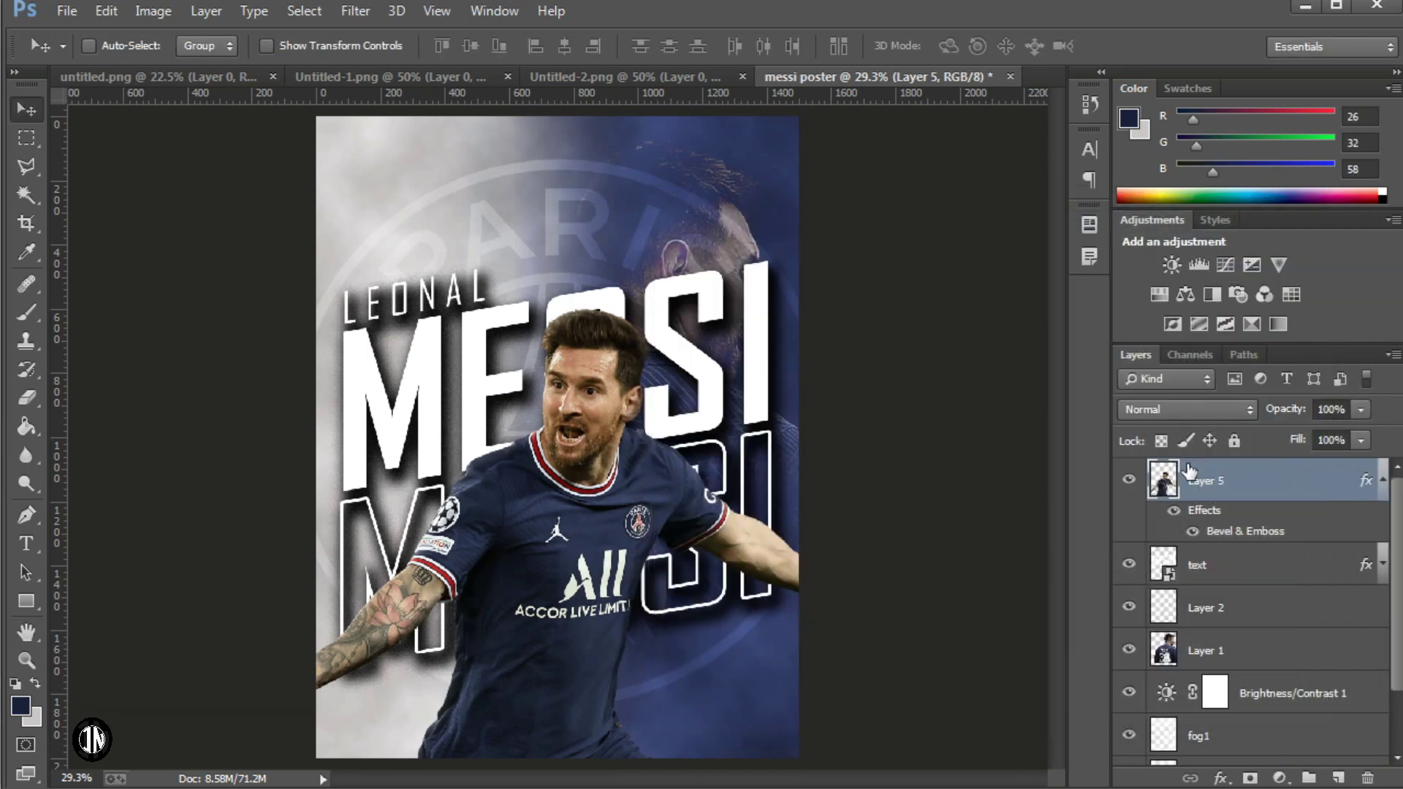
- Fade the lower edge of the main player cutout on Layer 5 with the Eraser
{"action": "left_click", "coordinate": [27, 399]}
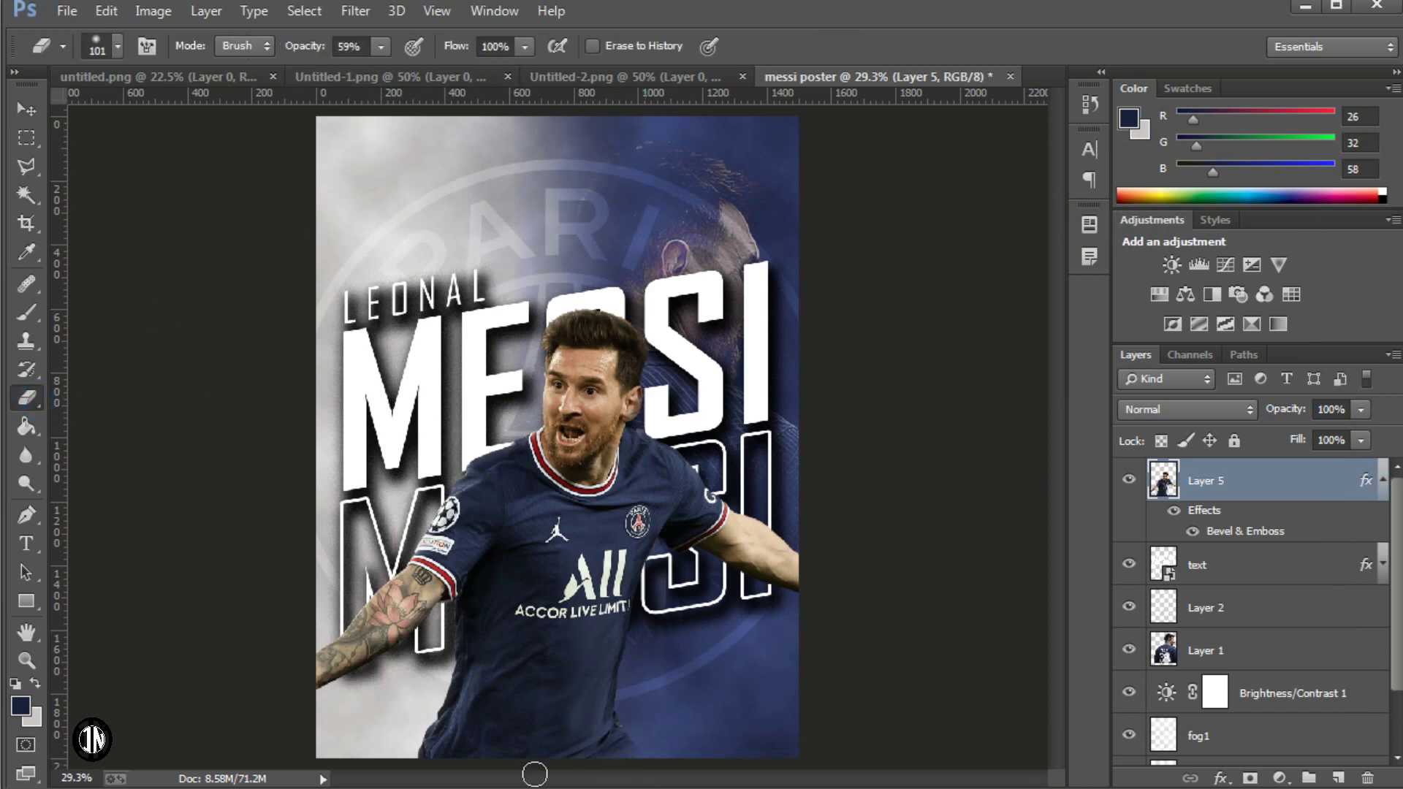
{"action": "mouse_move", "coordinate": [463, 767]}
{"action": "left_mouse_down"}
{"action": "mouse_move", "coordinate": [410, 766]}
{"action": "mouse_move", "coordinate": [446, 764]}
{"action": "left_mouse_up"}
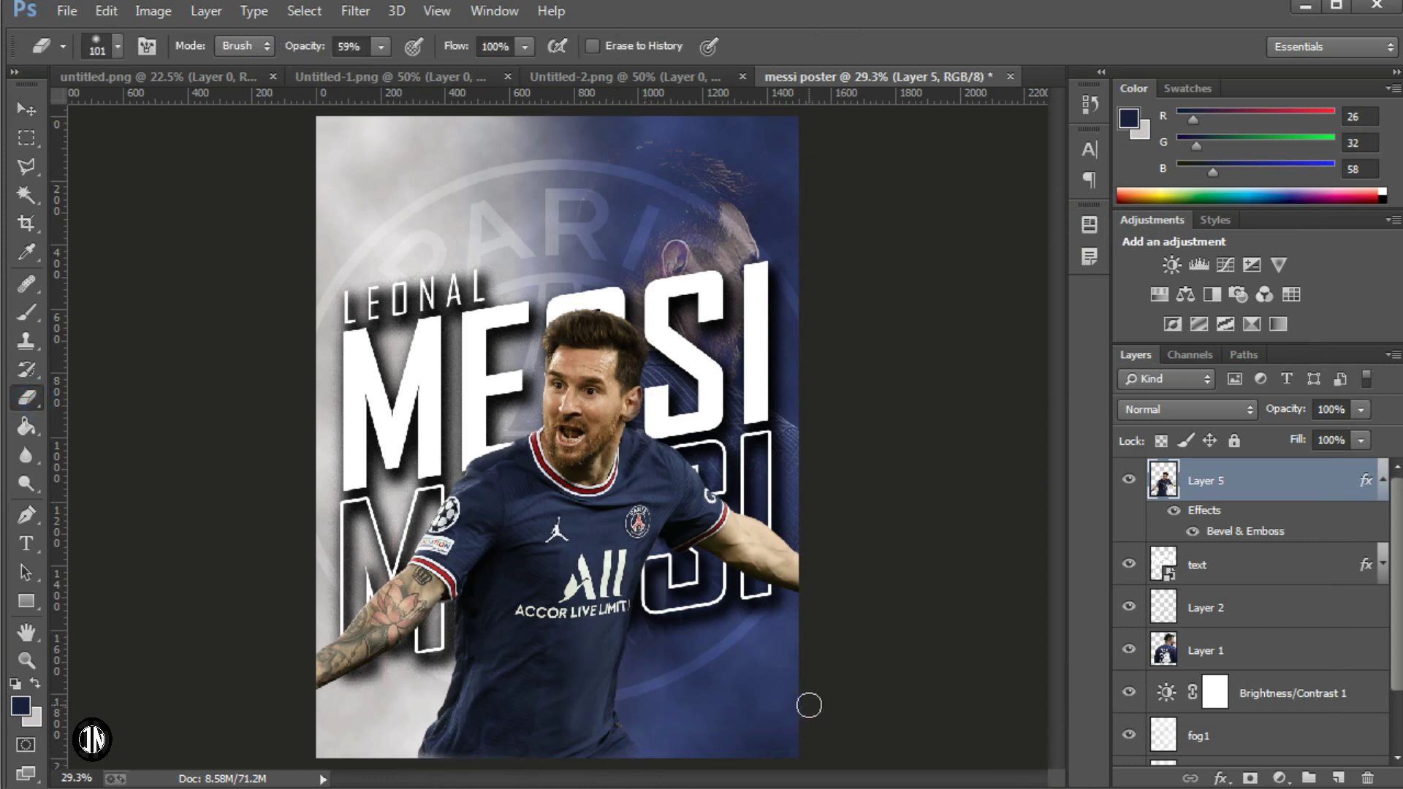